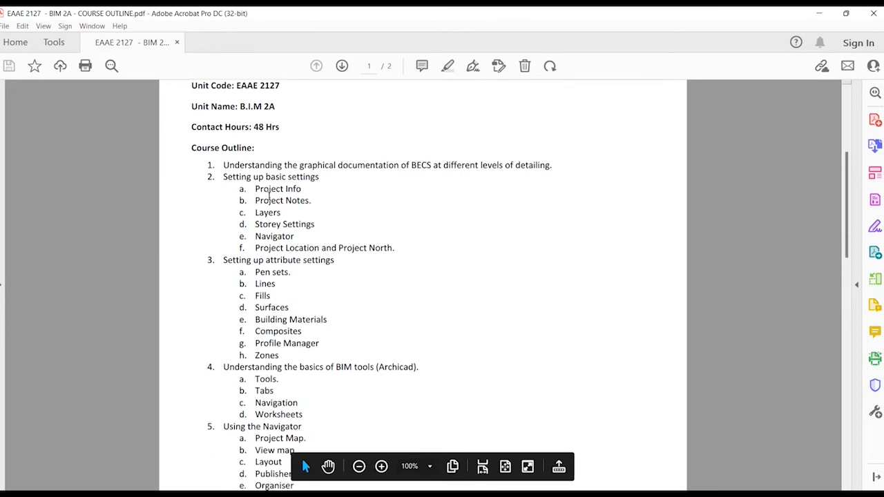
# Scroll the course outline PDF down until item 6's Morph, Shell, Connect and Stair tools show.
pyautogui.scroll(-2, 269, 200)
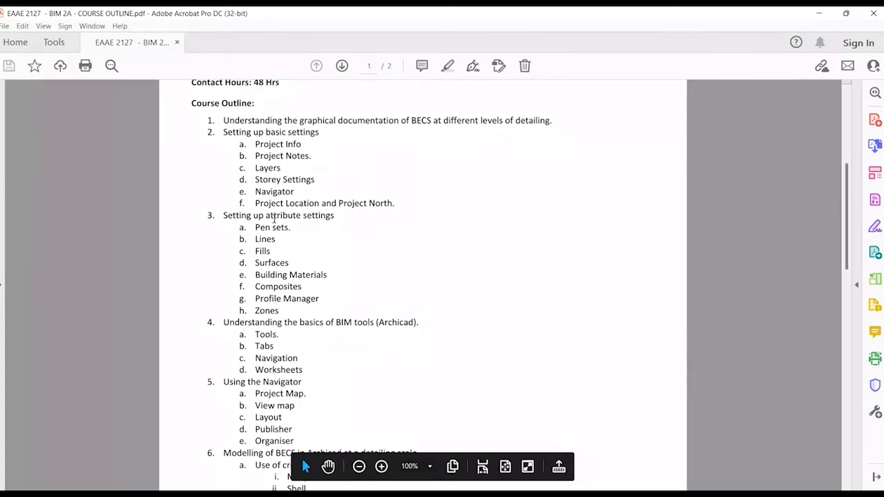
pyautogui.scroll(-2, 274, 218)
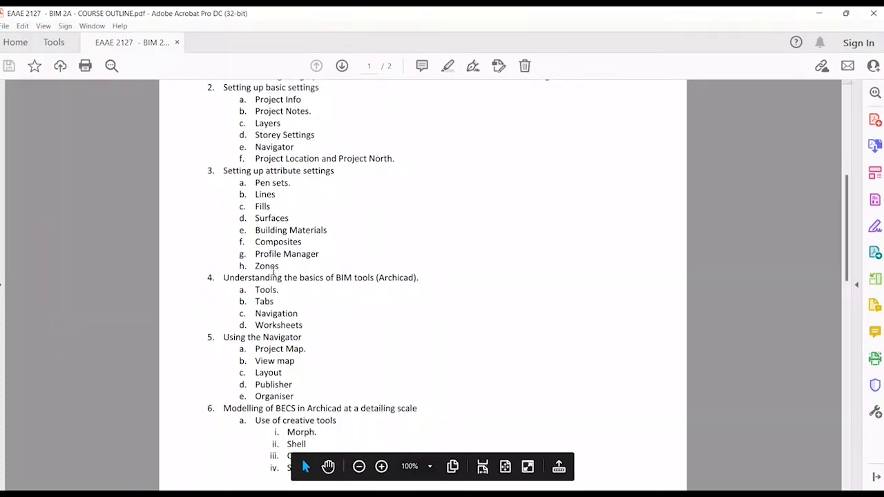
pyautogui.scroll(-1, 273, 269)
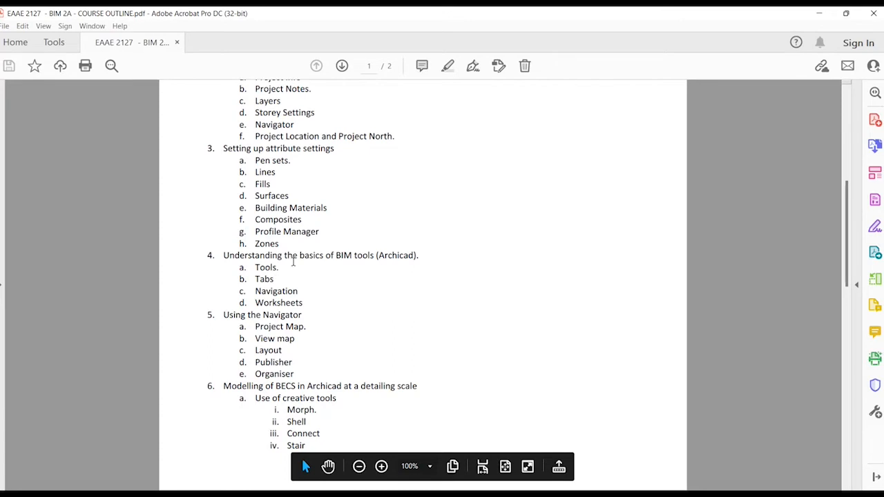
pyautogui.scroll(-1, 292, 259)
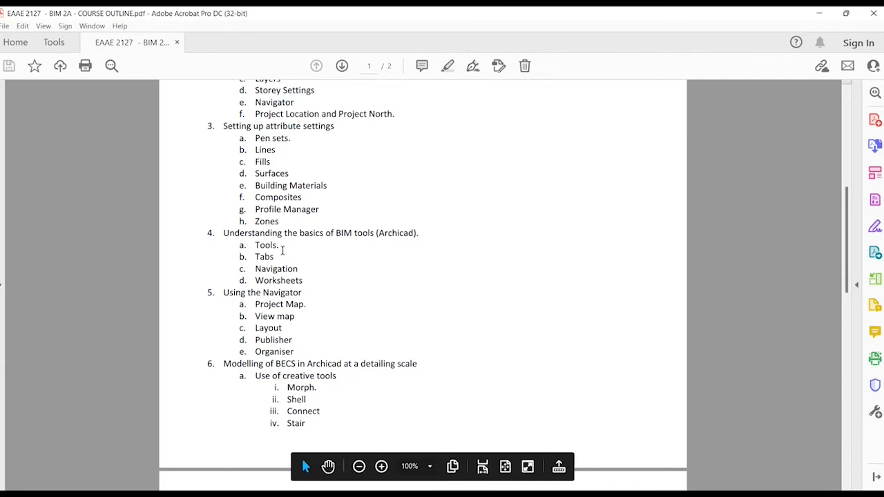
pyautogui.scroll(-1, 281, 250)
pyautogui.scroll(-1, 282, 249)
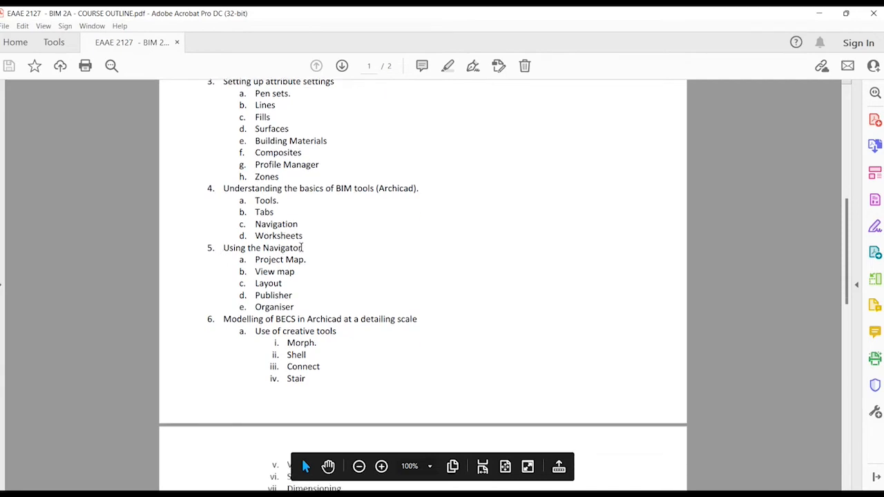
# Scroll past the page break to page 2/2, showing View Sets through the 3D Max. entry.
pyautogui.scroll(-4, 301, 247)
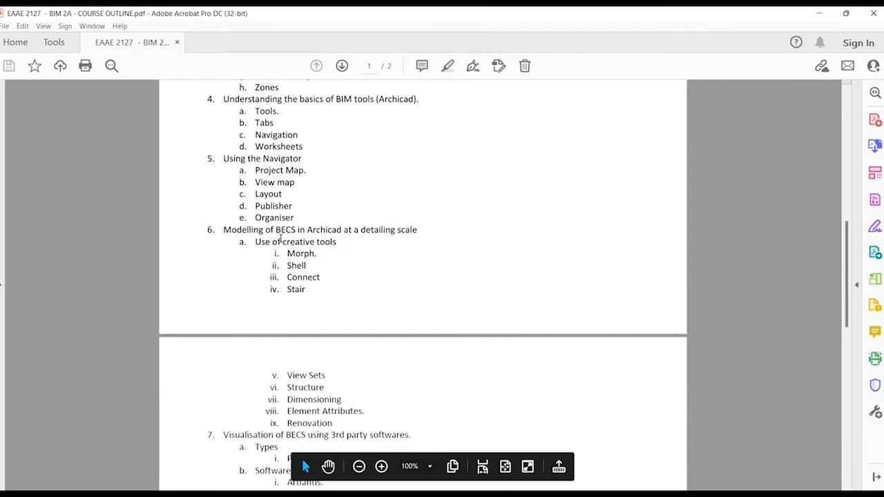
pyautogui.scroll(-2, 281, 239)
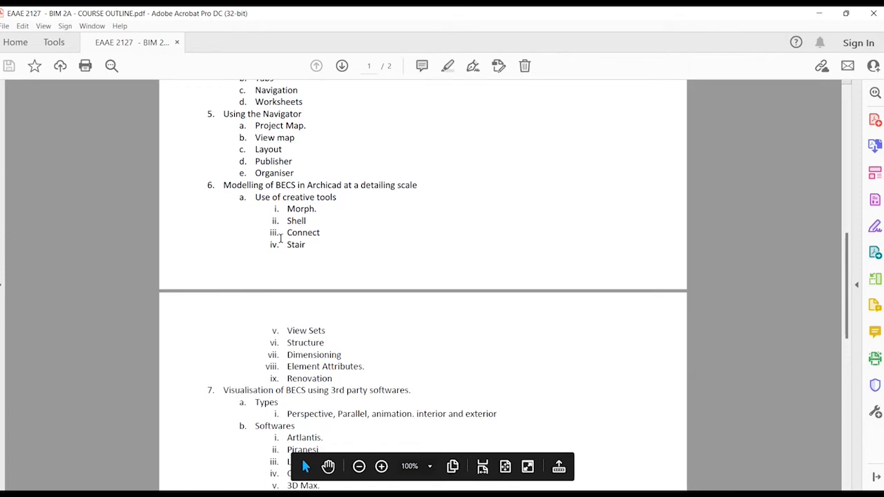
pyautogui.scroll(-1, 281, 239)
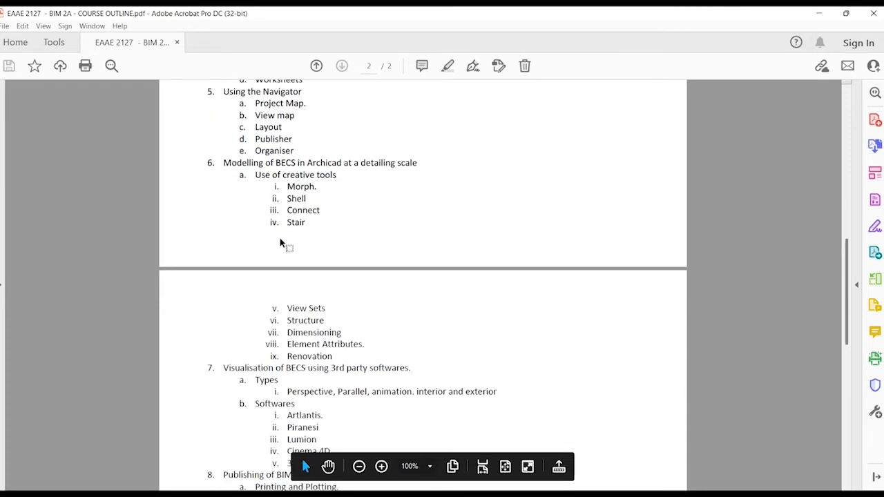
pyautogui.scroll(-1, 301, 221)
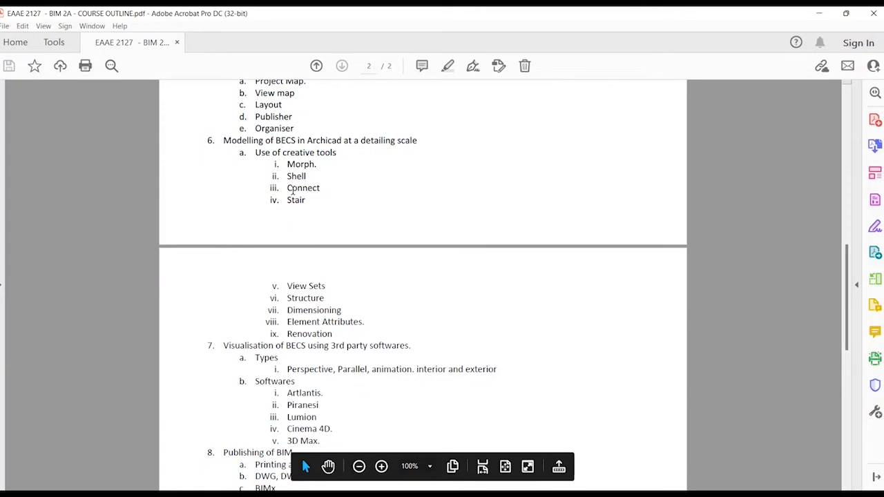
# Scroll page 2 down to Lecture Hours and the Marks Allocation table.
pyautogui.scroll(-2, 293, 191)
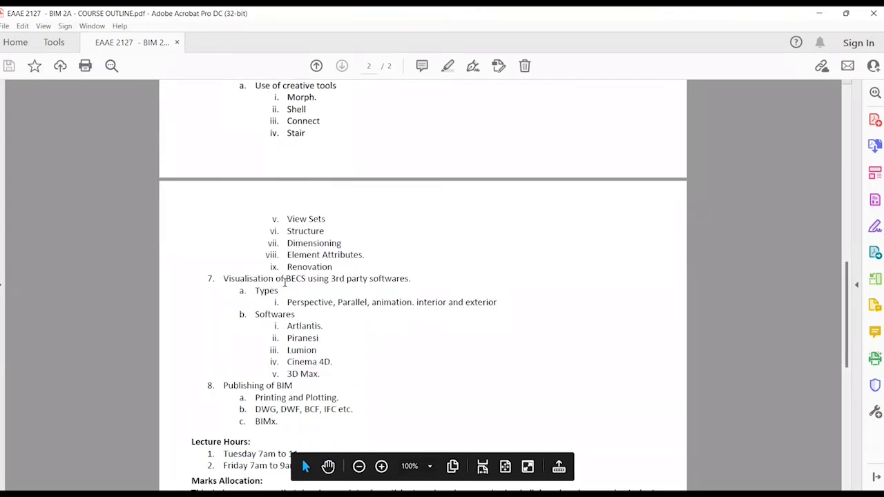
pyautogui.scroll(-3, 285, 283)
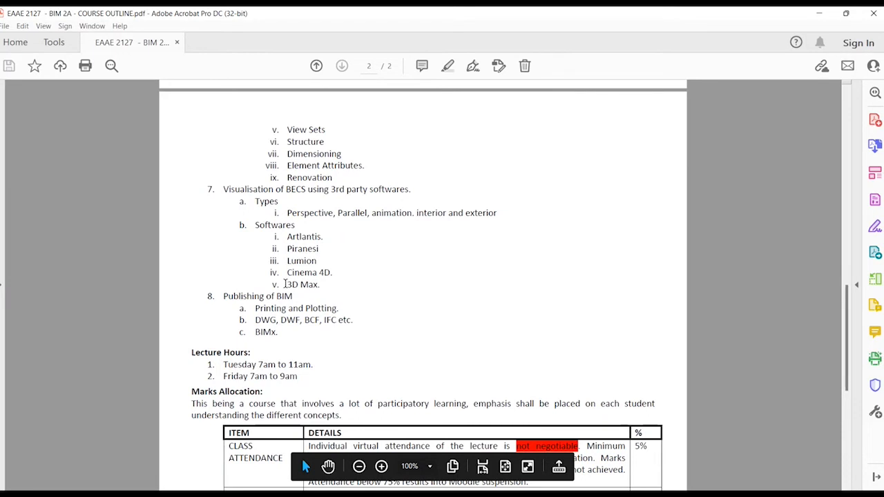
pyautogui.scroll(-3, 285, 283)
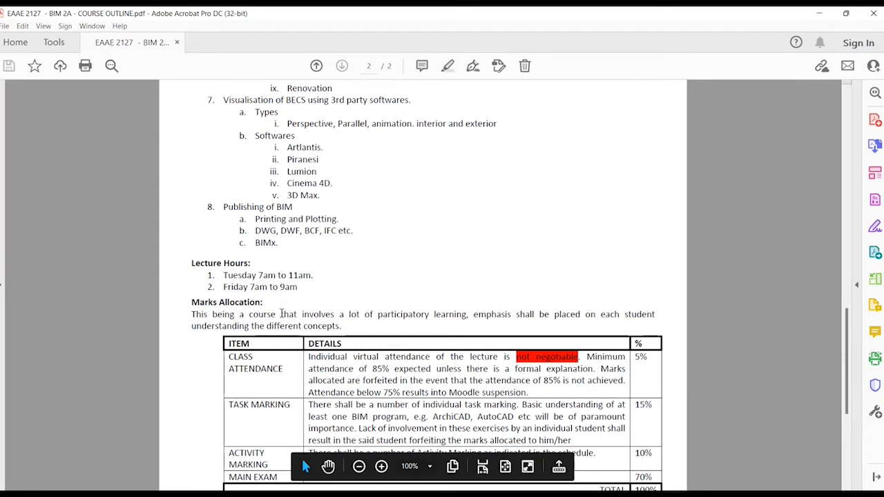
# Scroll the PDF back up to the Course Outline list on page 1/2.
pyautogui.scroll(-1, 280, 312)
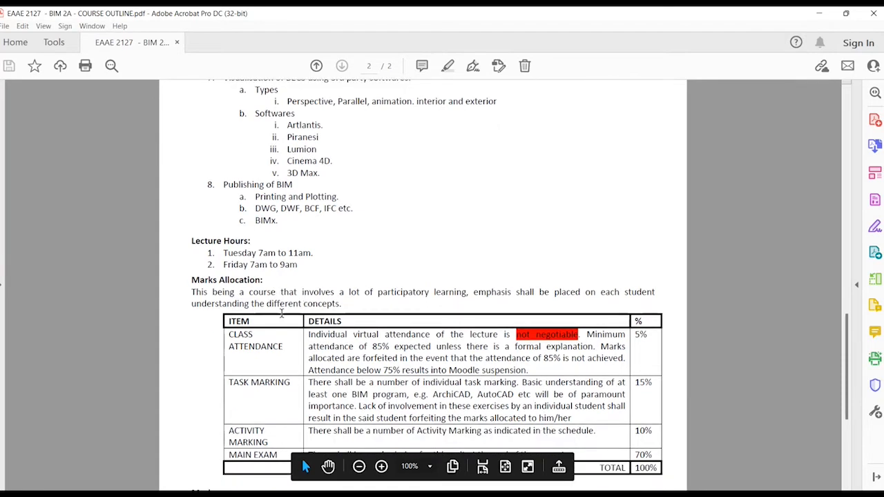
pyautogui.scroll(3, 281, 303)
pyautogui.scroll(20, 281, 291)
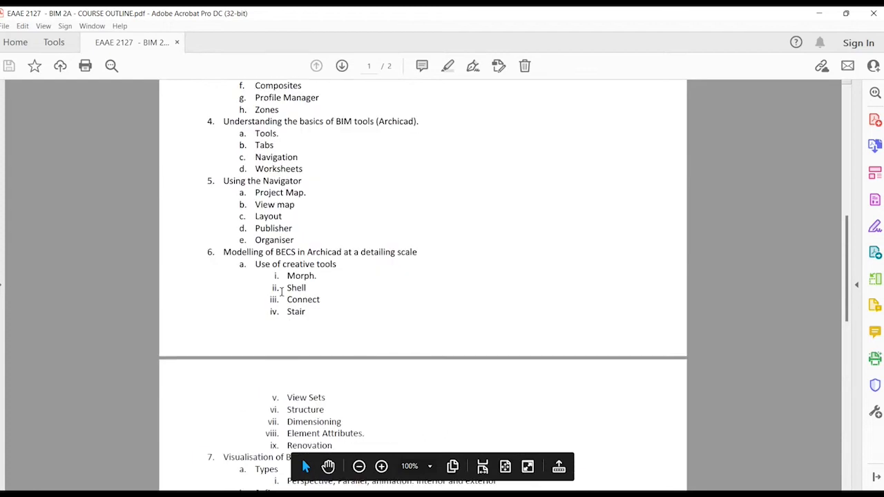
pyautogui.scroll(3, 266, 239)
pyautogui.scroll(-1, 267, 239)
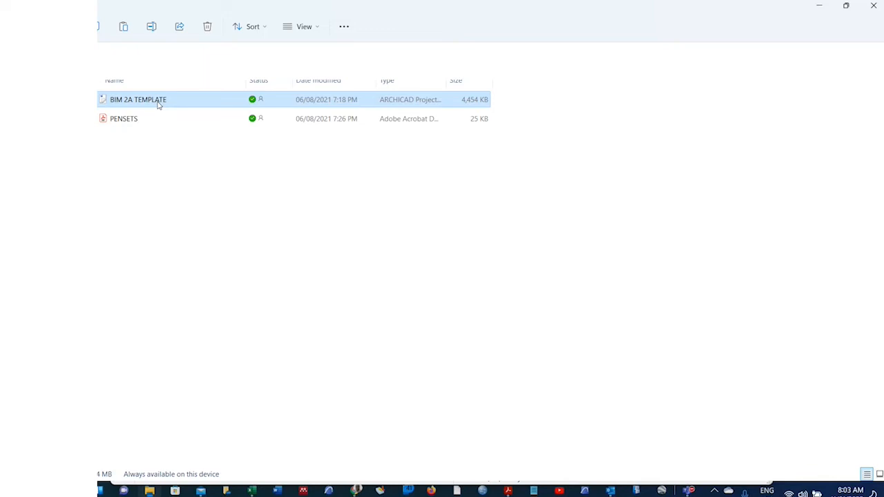
# Launch ARCHICAD 24 from the BIM 2A TEMPLATE file in File Explorer.
pyautogui.doubleClick(158, 104)
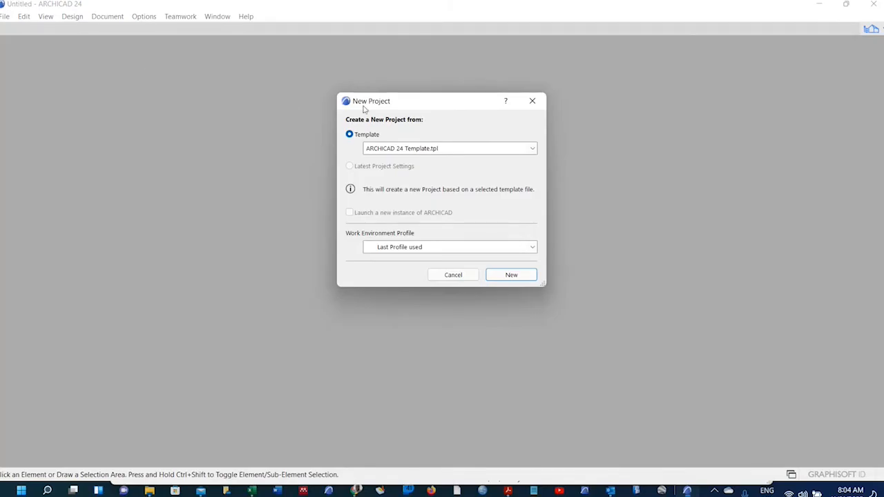
# From the New Project template list, browse Quick access folders for a different .tpl template.
pyautogui.click(399, 153)
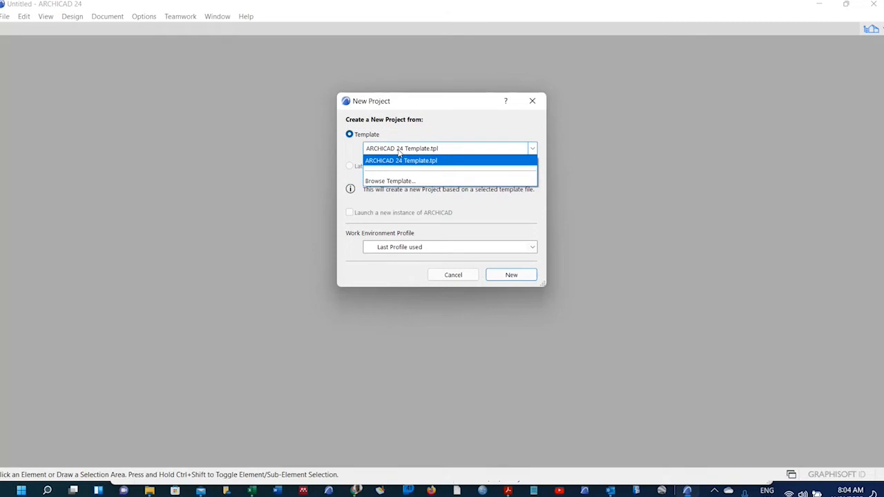
pyautogui.click(400, 152)
pyautogui.click(399, 153)
pyautogui.click(406, 181)
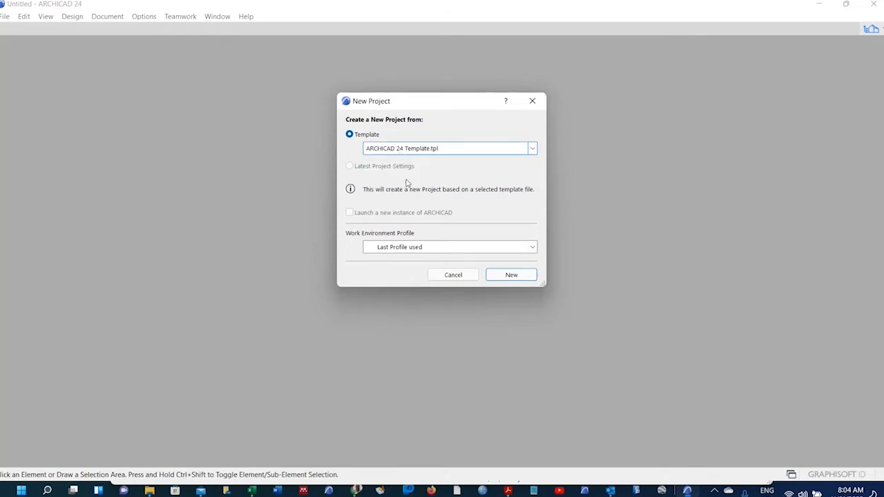
pyautogui.click(299, 134)
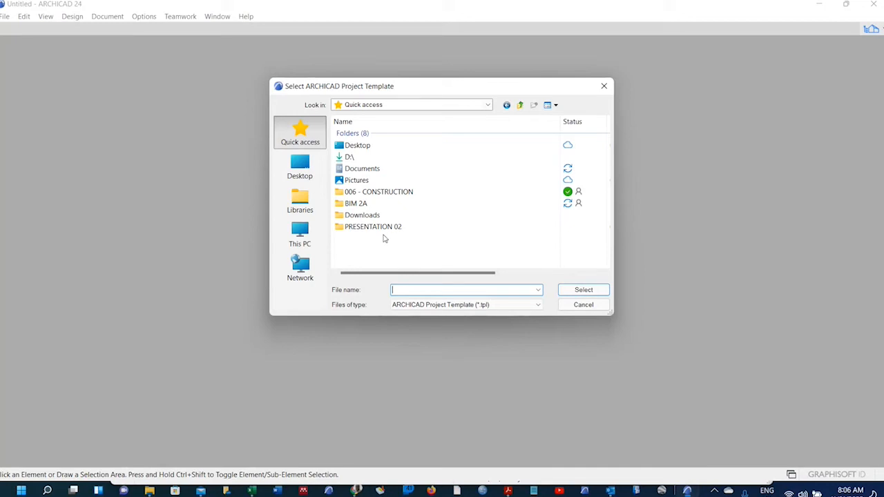
# Select BIM 2A TEMPLATE from BIM 2A > 02. CLASS RESOURCES as the new project's template.
pyautogui.doubleClick(366, 207)
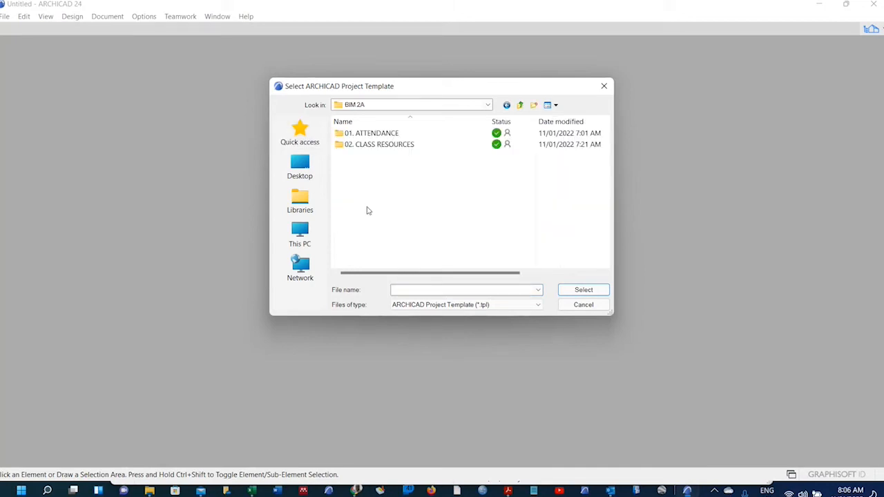
pyautogui.click(380, 149)
pyautogui.doubleClick(381, 149)
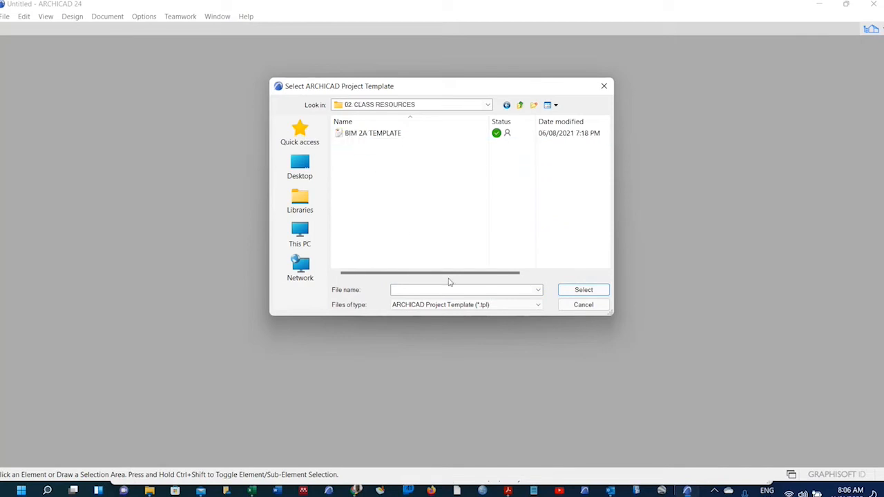
pyautogui.click(406, 307)
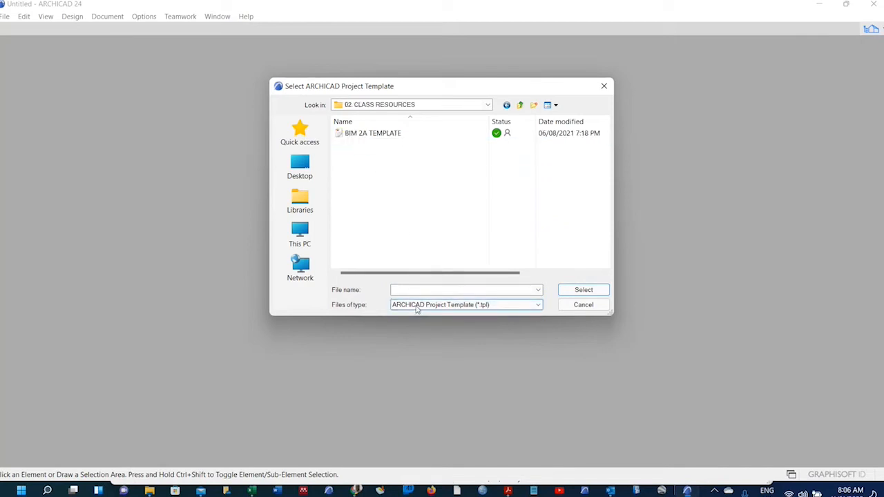
pyautogui.click(407, 315)
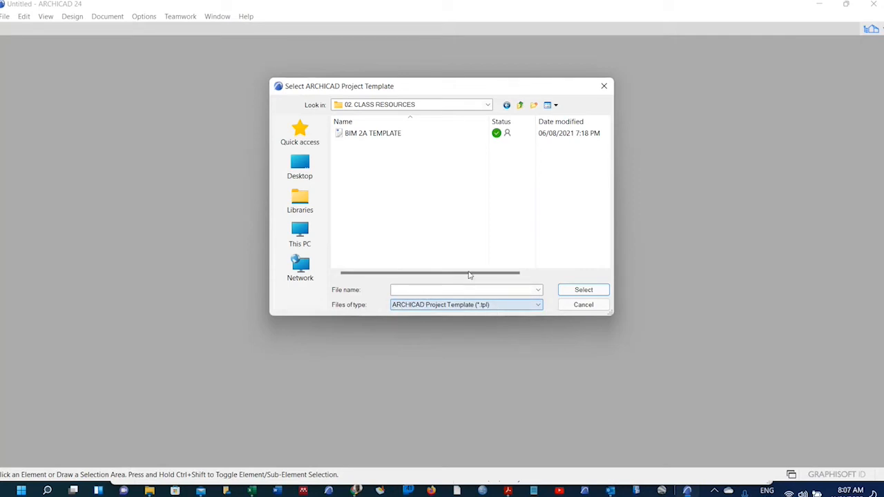
pyautogui.click(383, 136)
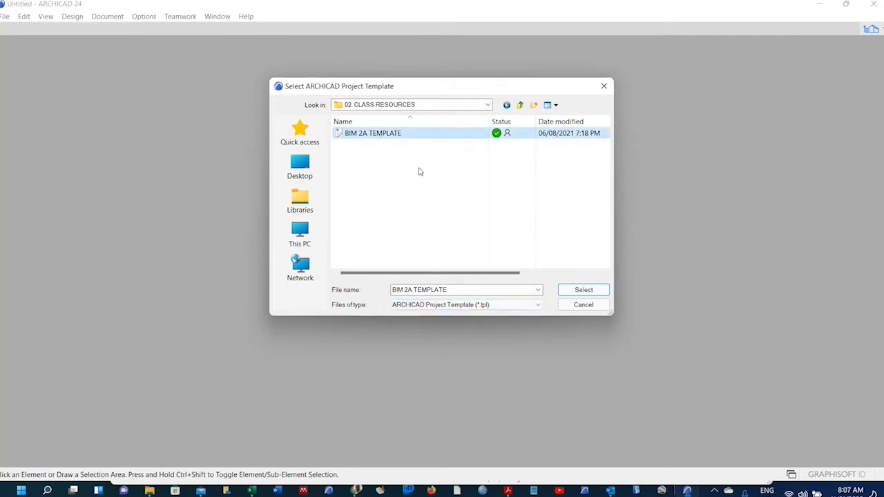
pyautogui.click(573, 290)
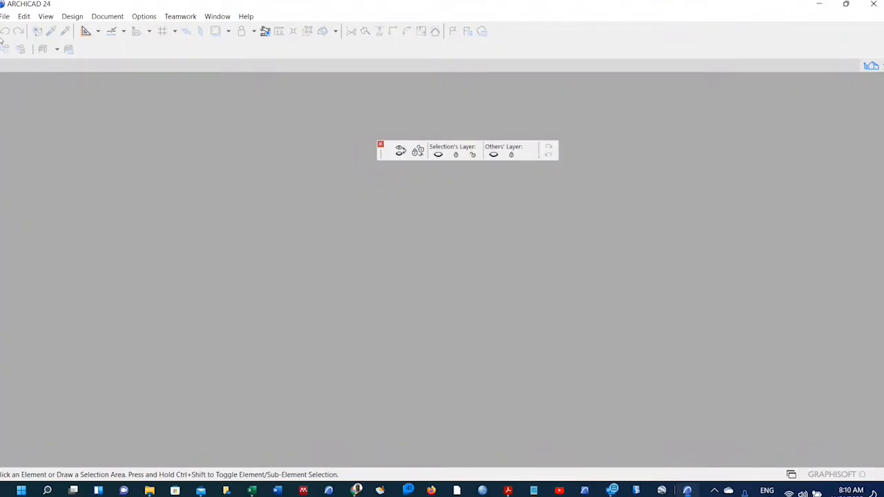
pyautogui.click(4, 16)
# Via File > New, base a project on BIM 2A TEMPLATE - LOWER VERSION from 02. CLASS RESOURCES, accepting educational mode.
pyautogui.moveTo(18, 31)
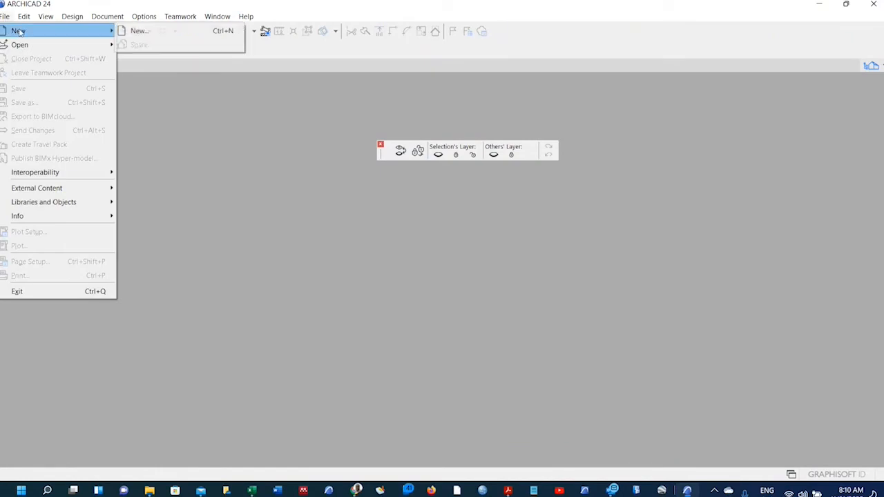
pyautogui.click(166, 30)
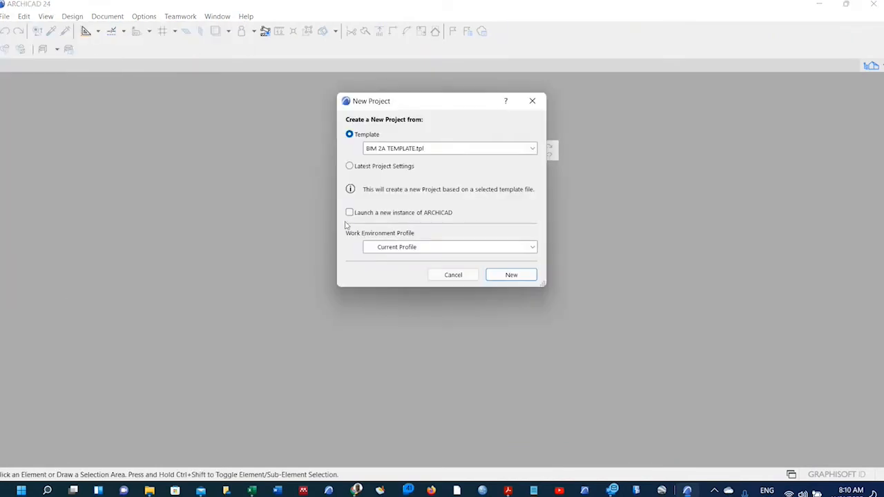
pyautogui.click(528, 152)
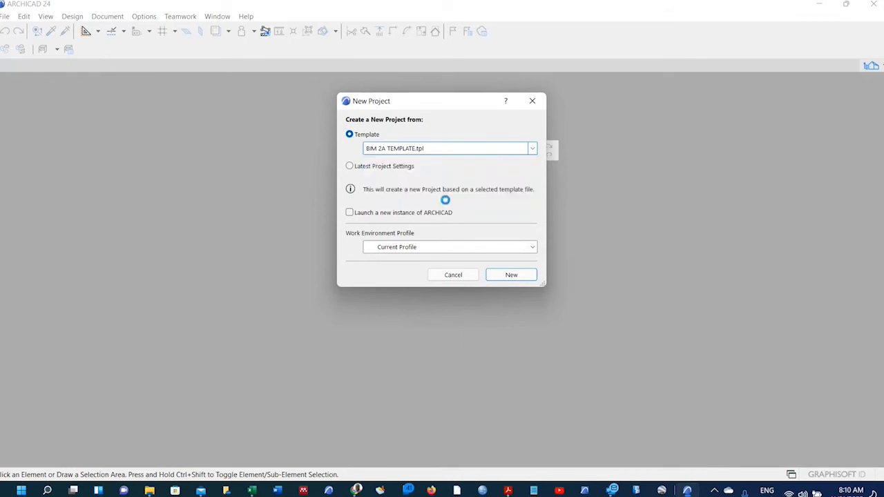
pyautogui.click(446, 202)
pyautogui.click(300, 135)
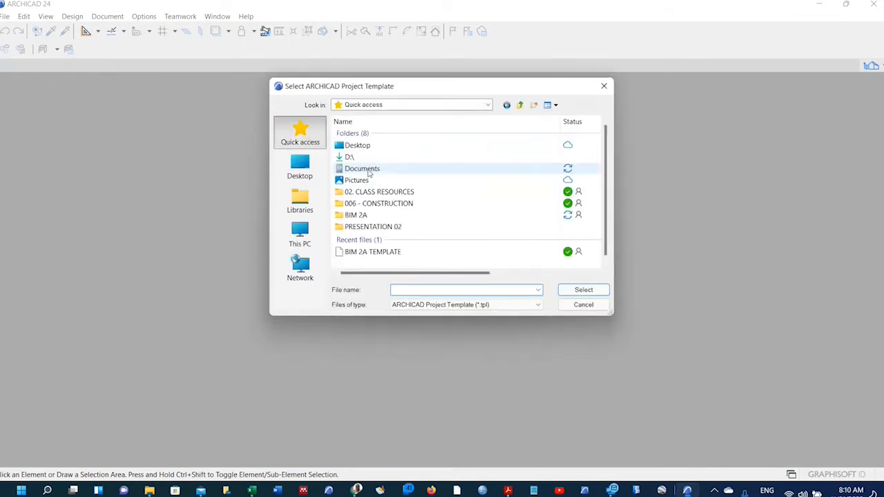
pyautogui.doubleClick(385, 188)
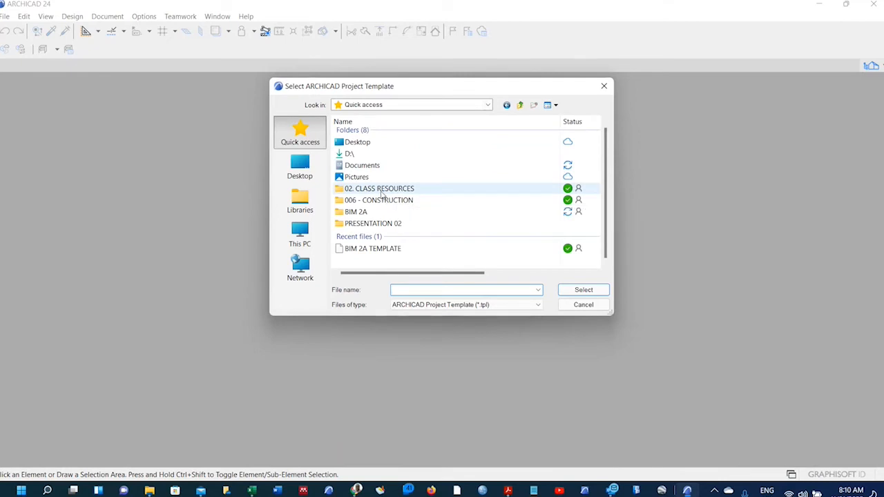
pyautogui.click(404, 133)
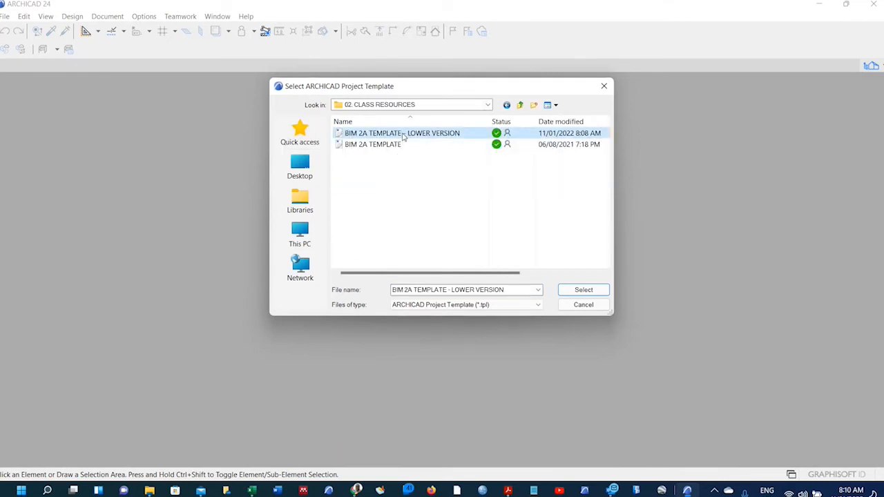
pyautogui.click(576, 292)
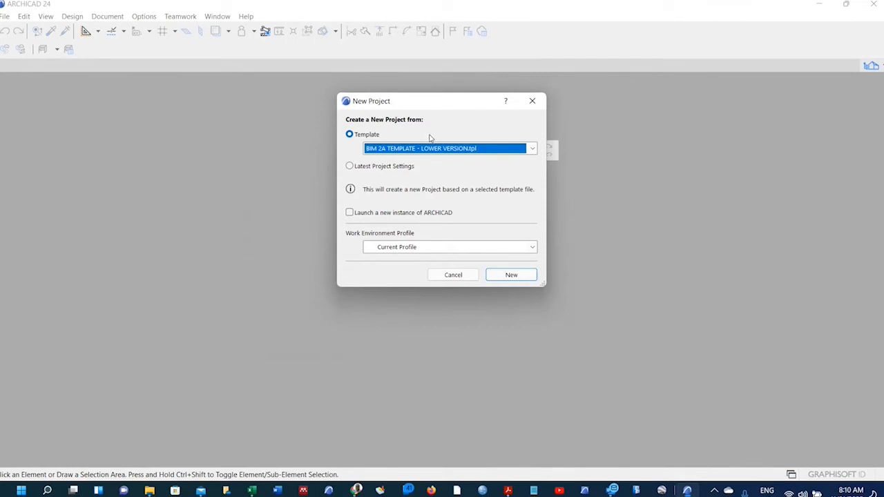
pyautogui.click(497, 279)
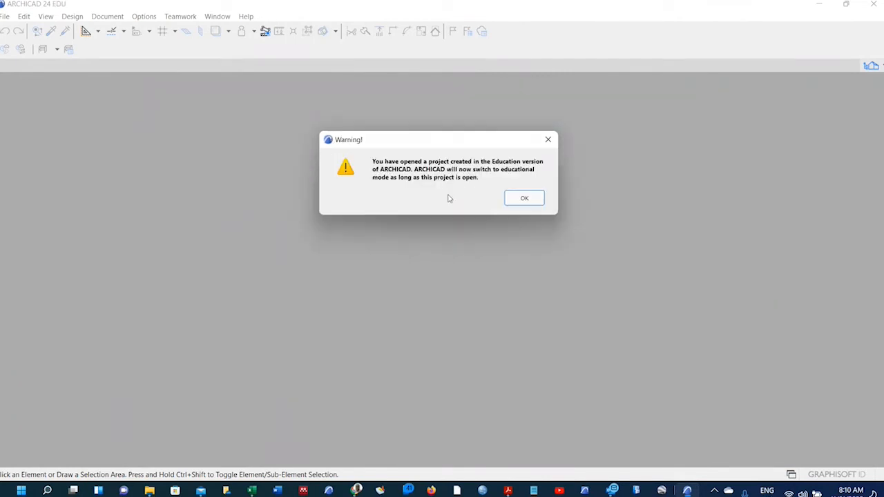
pyautogui.click(514, 203)
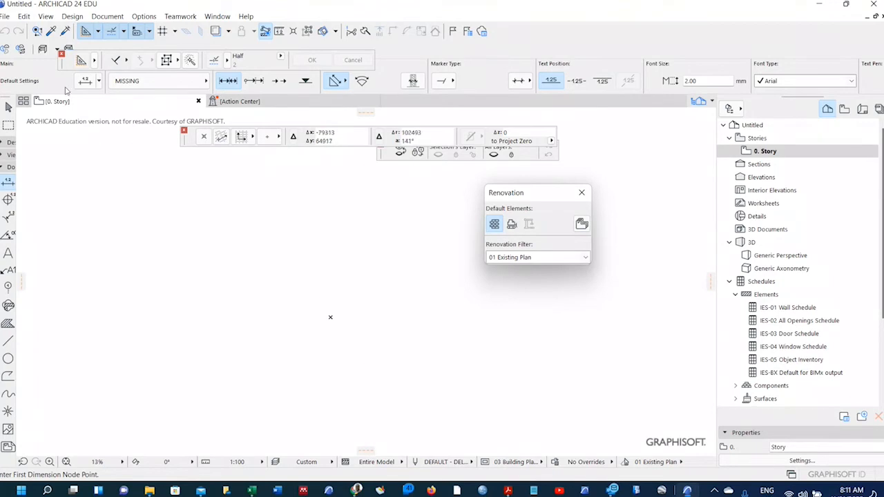
# Start Save As and navigate from 02. CLASS RESOURCES up to the BIM 2A folder.
pyautogui.click(5, 16)
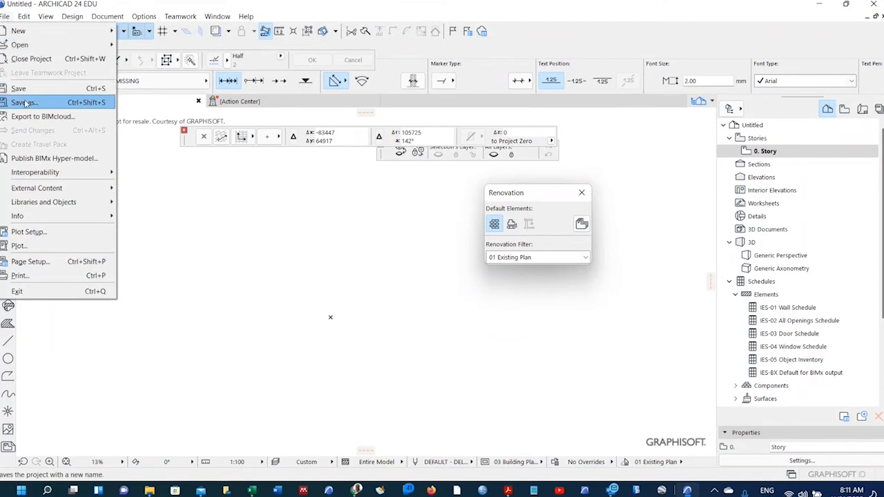
pyautogui.click(24, 103)
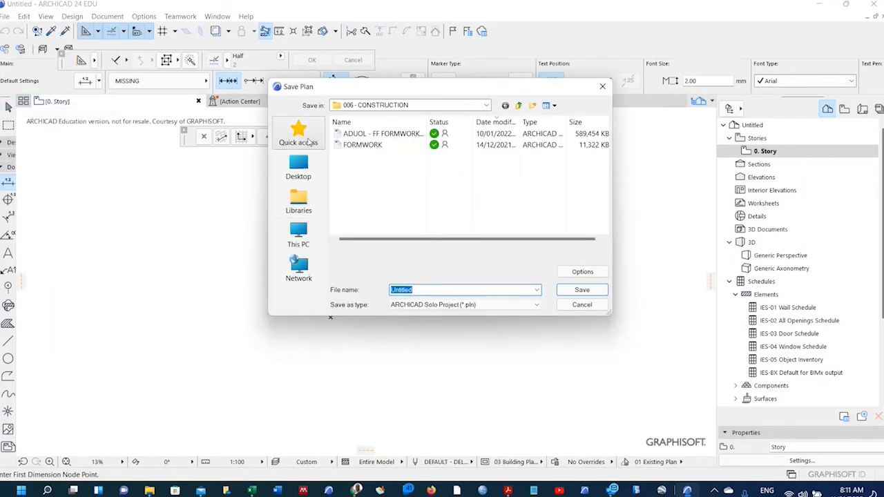
pyautogui.click(304, 138)
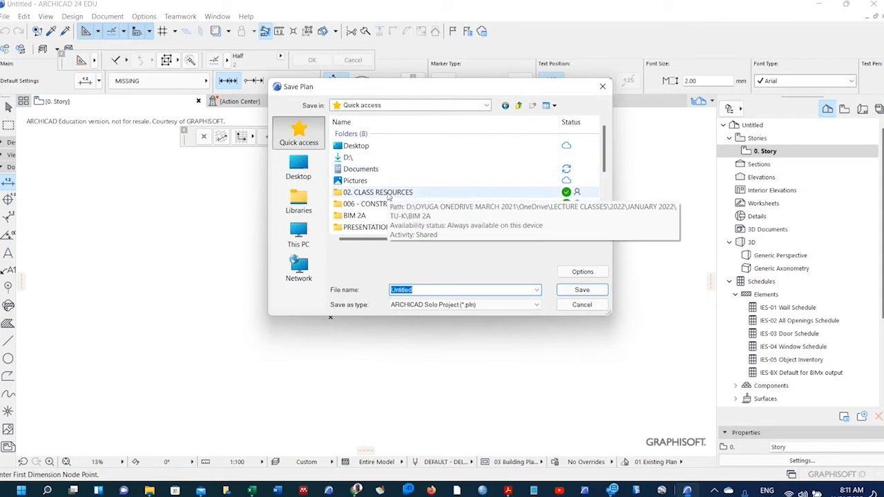
pyautogui.doubleClick(378, 193)
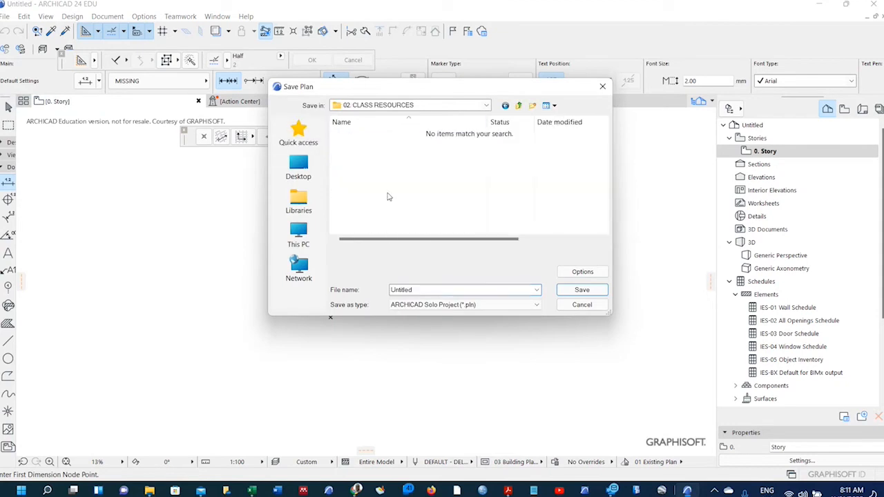
pyautogui.click(520, 106)
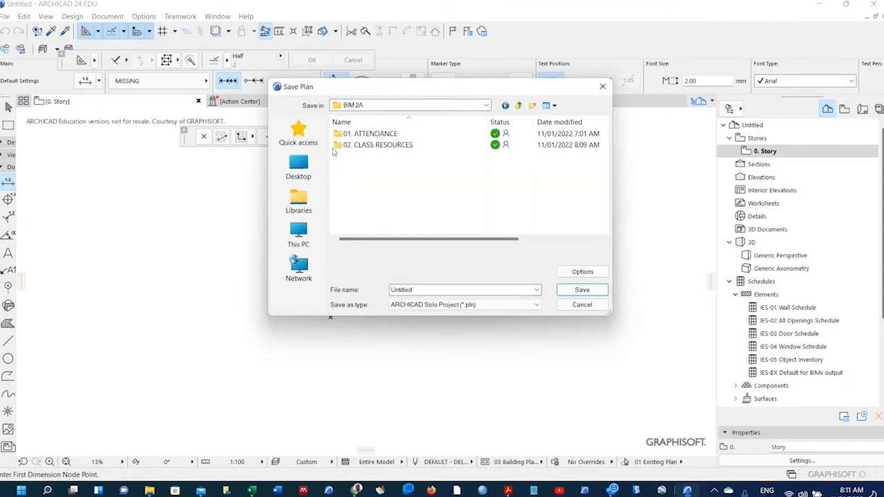
# Create a new folder named 03. DEMONSTRATION and open it.
pyautogui.click(533, 105)
pyautogui.write('03')
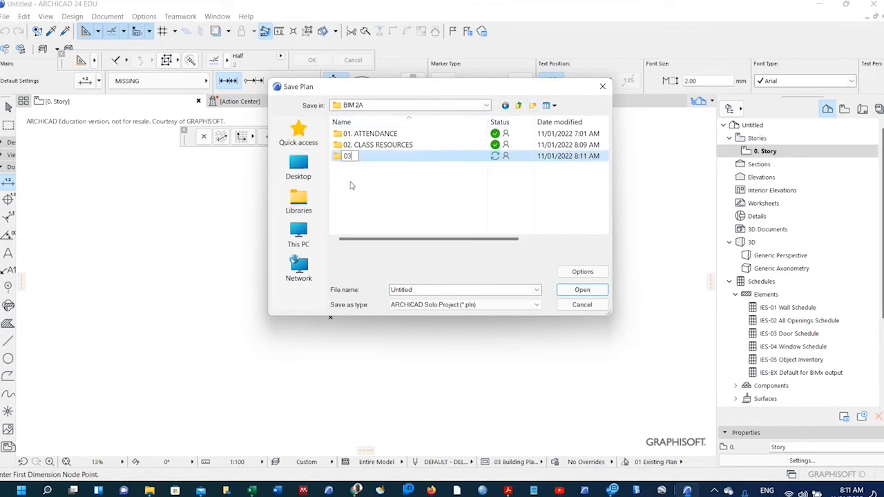
pyautogui.write('. DEMONSTR')
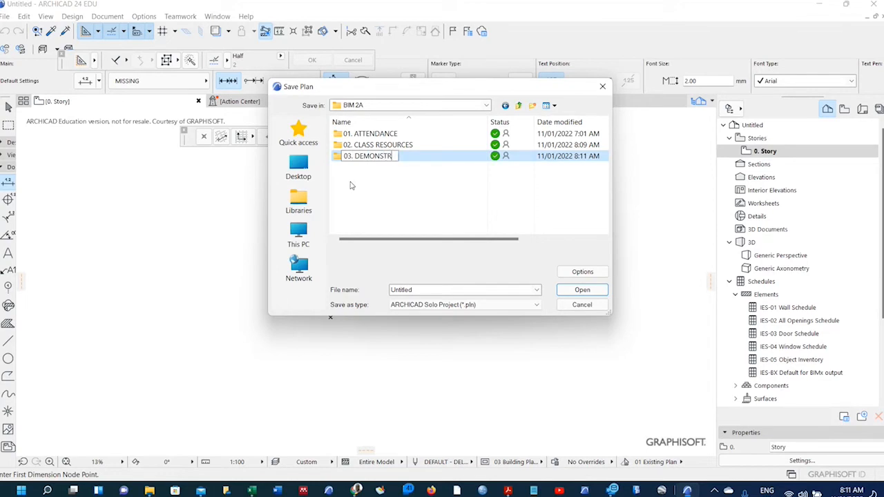
pyautogui.write('ATION')
pyautogui.press('Return')
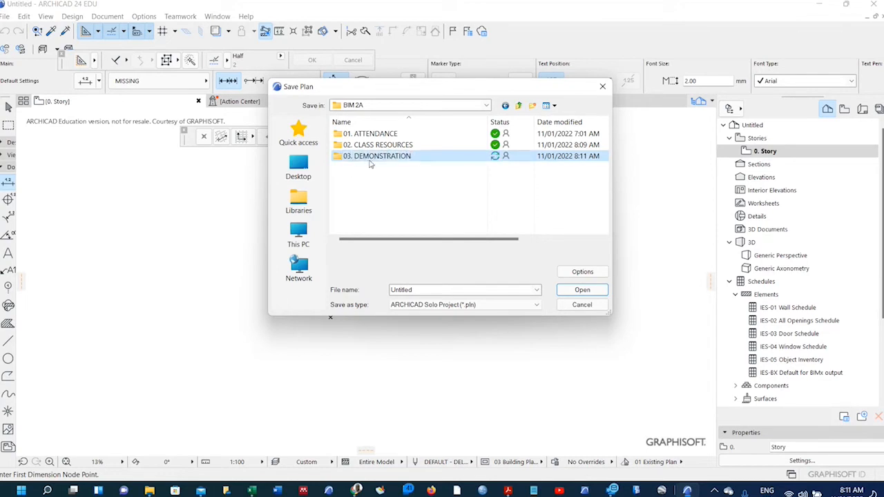
pyautogui.doubleClick(371, 160)
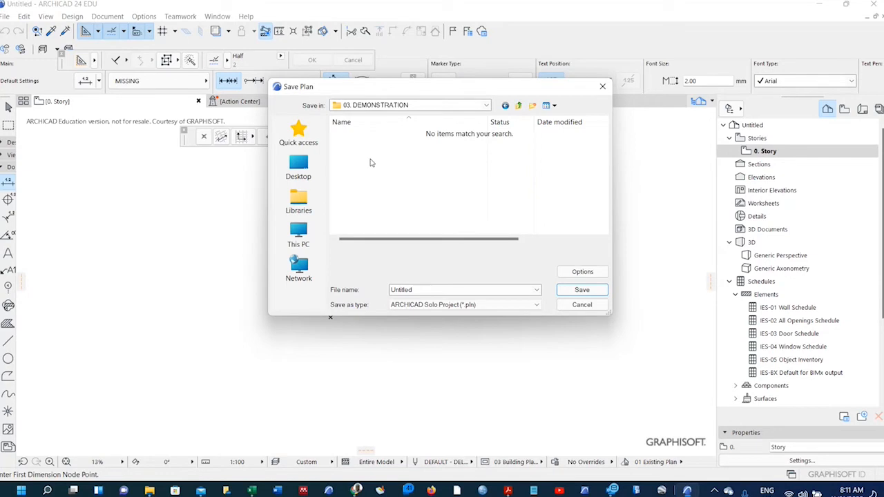
# Replace the file name with the student's surname and registration number, joined by a hyphen.
pyautogui.doubleClick(415, 290)
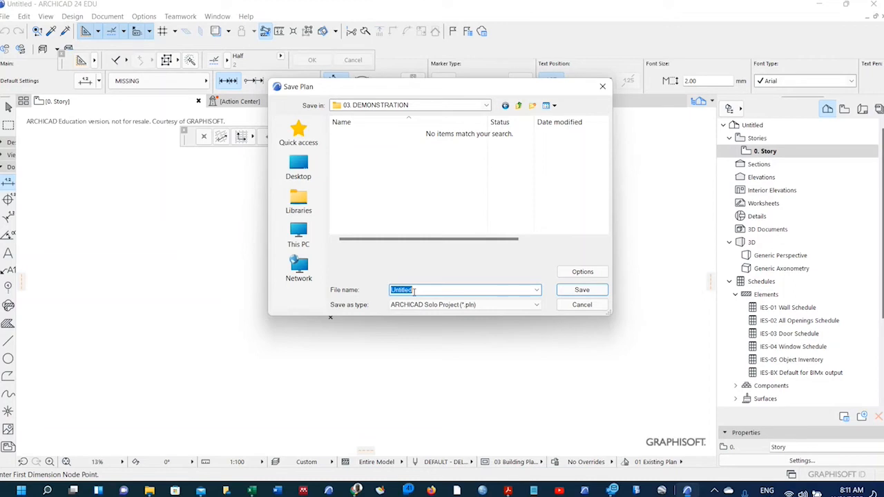
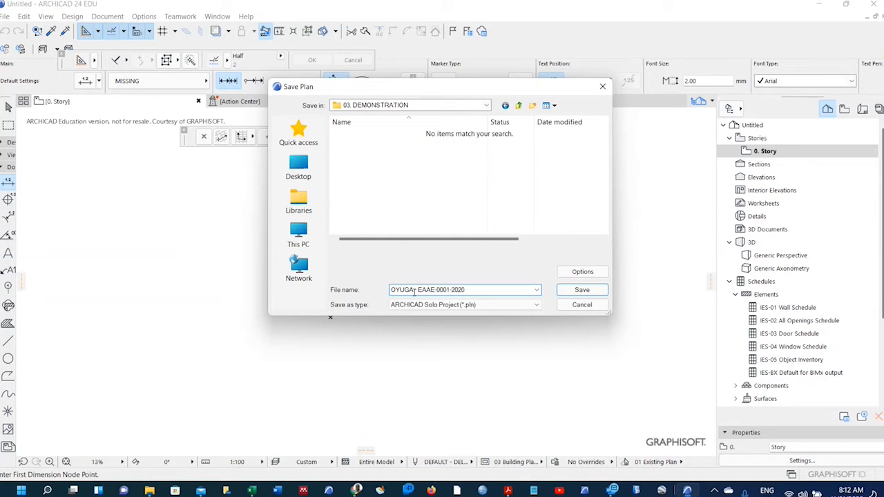
pyautogui.click(415, 291)
pyautogui.write('-2020')
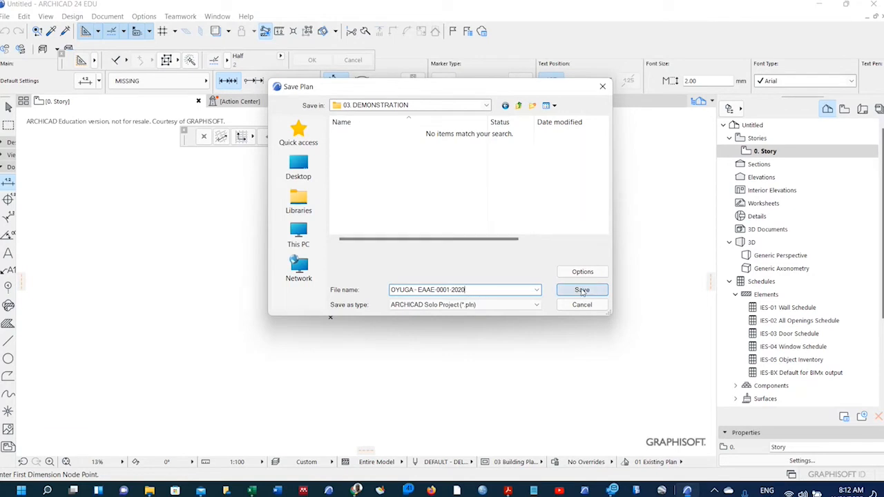
pyautogui.click(480, 305)
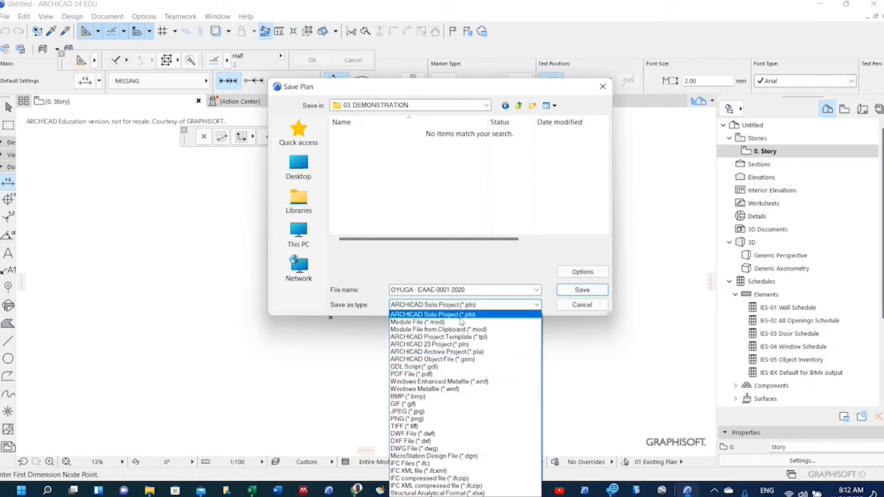
# Save the project in 03. DEMONSTRATION as an ARCHICAD Solo Project (*.pln) file.
pyautogui.click(475, 268)
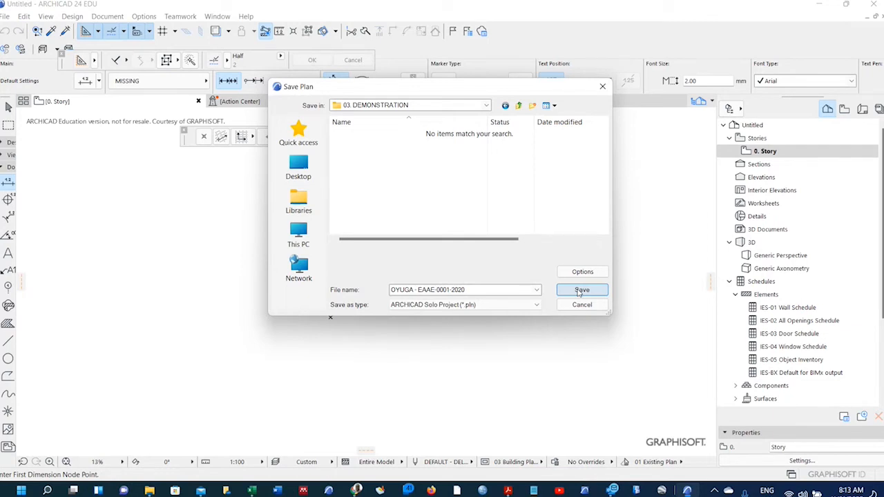
pyautogui.click(580, 290)
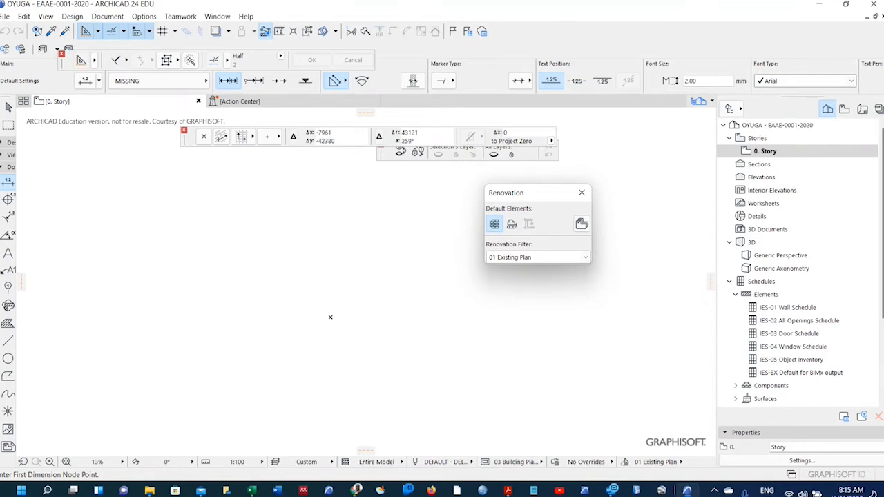
# Bring up the EAAE 2127 - BIM 2A - COURSE OUTLINE PDF in Adobe Acrobat.
pyautogui.moveTo(310, 489)
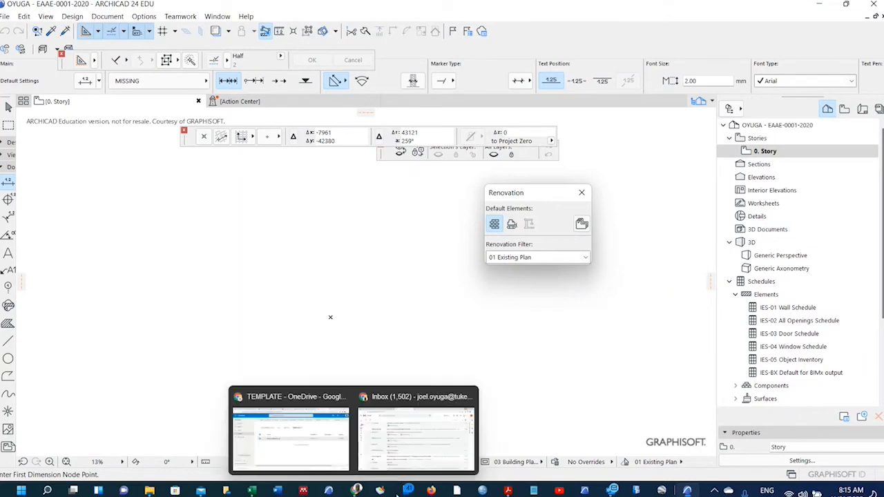
pyautogui.moveTo(507, 489)
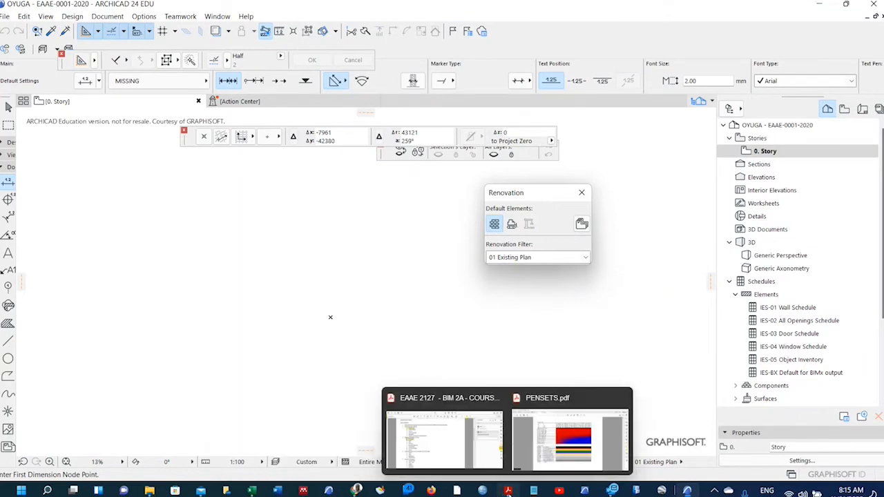
pyautogui.click(443, 432)
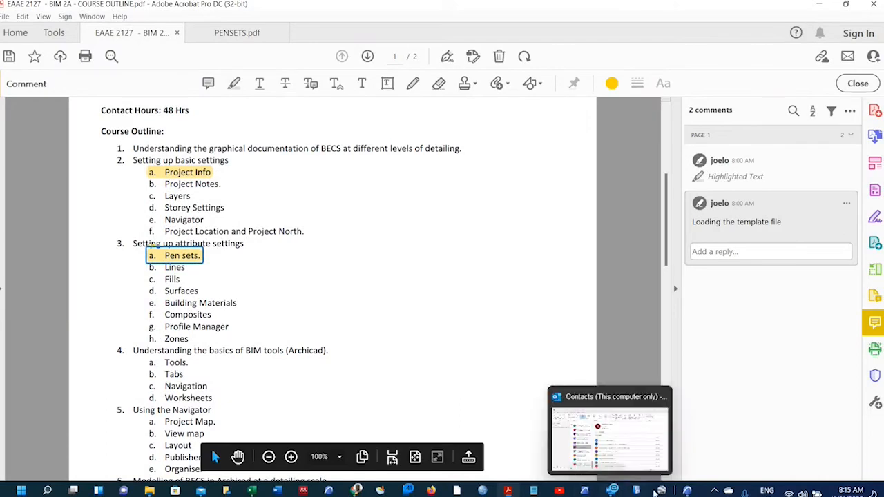
# Return to the ARCHICAD 24 project window from the taskbar.
pyautogui.moveTo(687, 491)
pyautogui.click(677, 458)
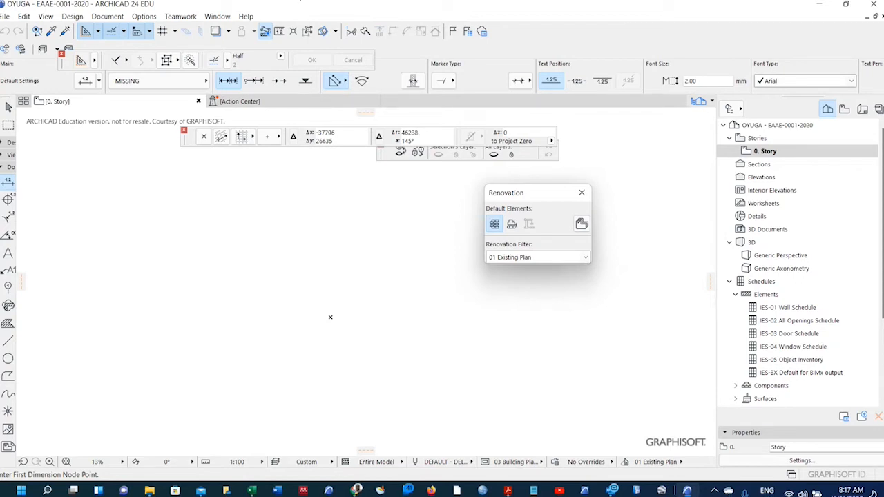
# Open File > Info > Project Info and start editing the Project Name value.
pyautogui.click(5, 16)
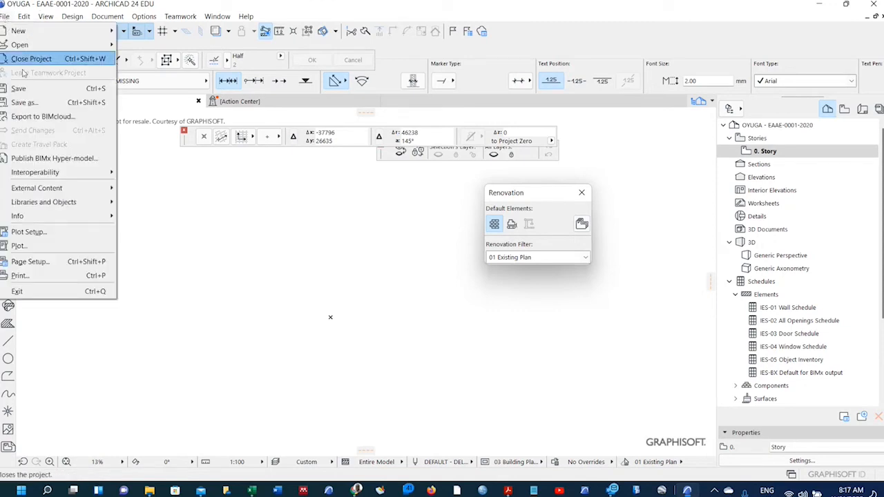
pyautogui.moveTo(32, 213)
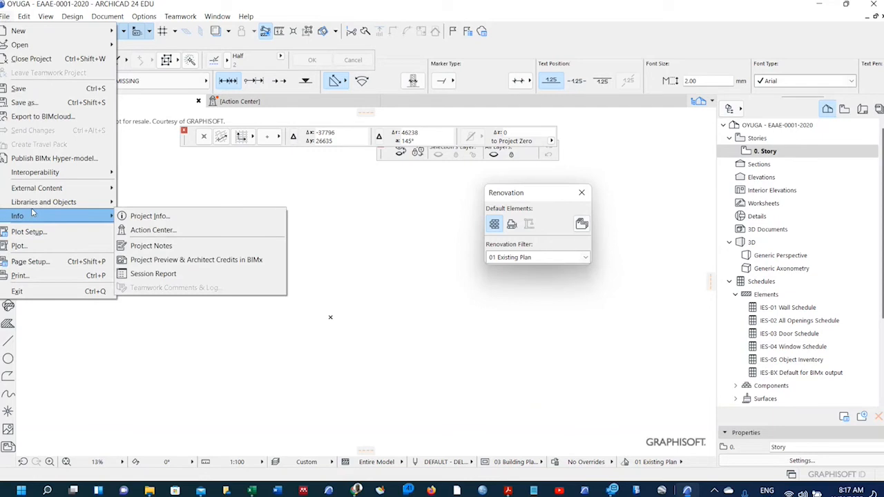
pyautogui.click(138, 216)
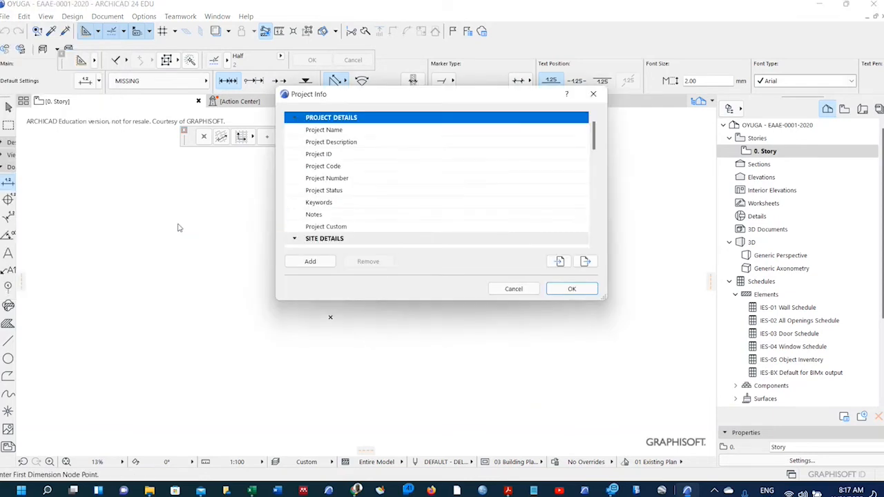
pyautogui.scroll(-3, 368, 145)
pyautogui.scroll(2, 368, 145)
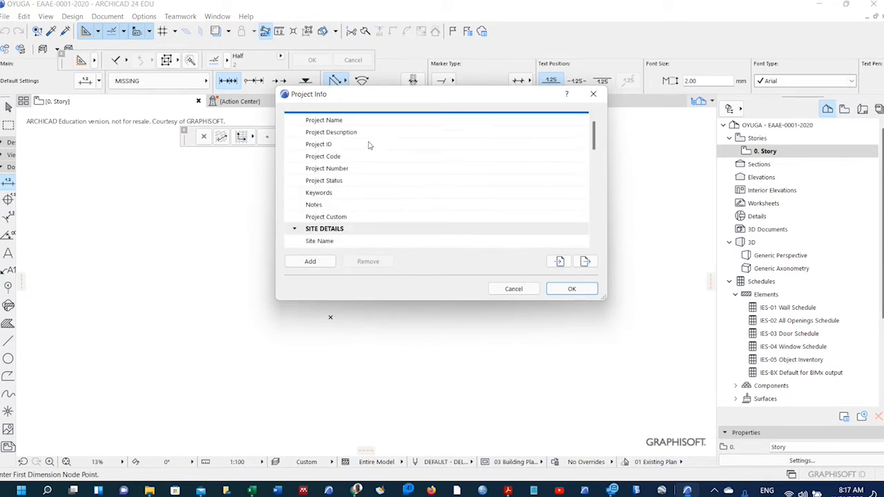
pyautogui.scroll(1, 368, 145)
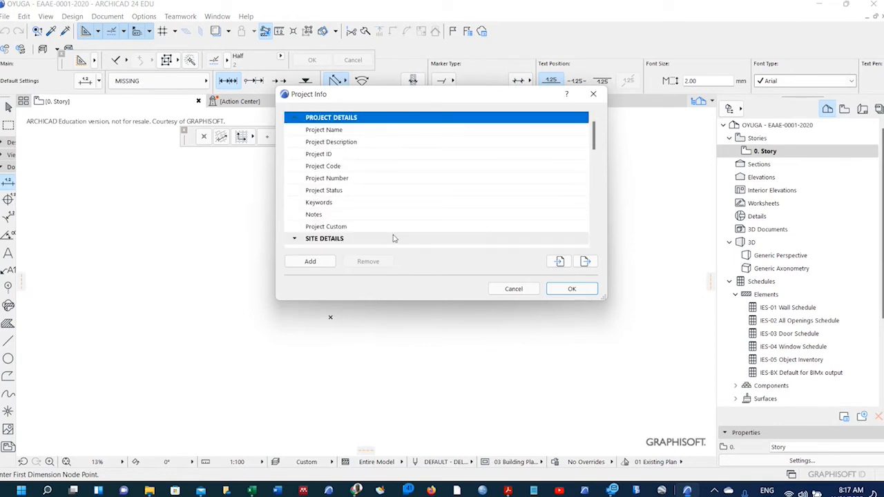
pyautogui.scroll(-2, 393, 238)
pyautogui.scroll(2, 394, 238)
pyautogui.click(423, 131)
pyautogui.click(423, 131)
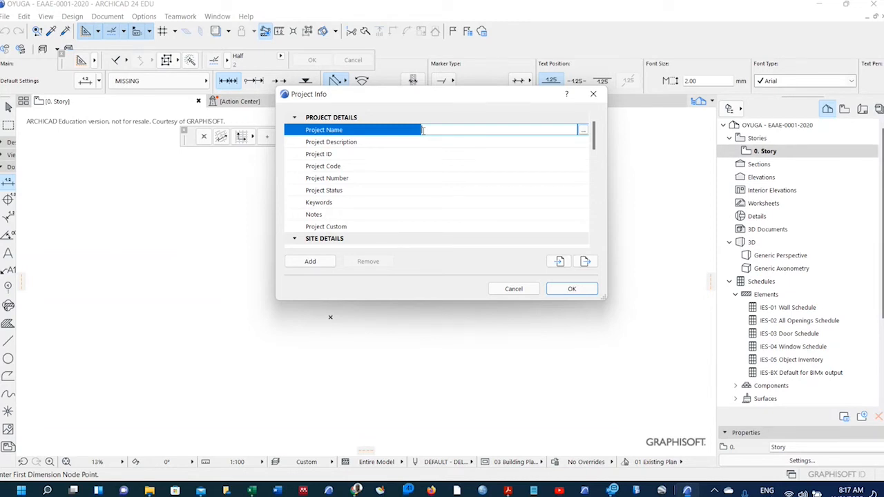
# Type PROPOSED BASIC MODELLING as the Project Name.
pyautogui.write('PROPOSED BASIC MODELLING')
# Add the lines BIM 2A - EAAE/2020 and JANUARY 2022 - MARCH 2022 to the Project Name.
pyautogui.click(583, 132)
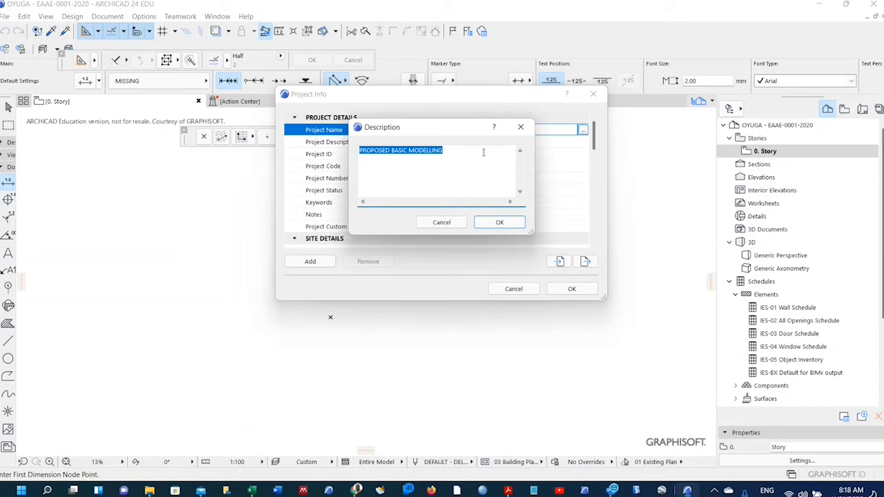
pyautogui.click(454, 154)
pyautogui.press('Return')
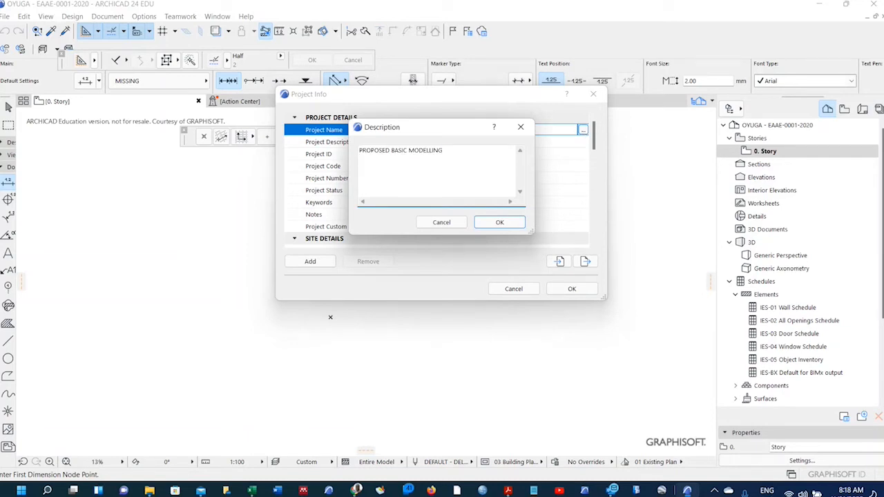
pyautogui.write('BIM 2A - EAAE/2020')
pyautogui.press('Return')
pyautogui.write('JANUARY 2022 - MARCH 202')
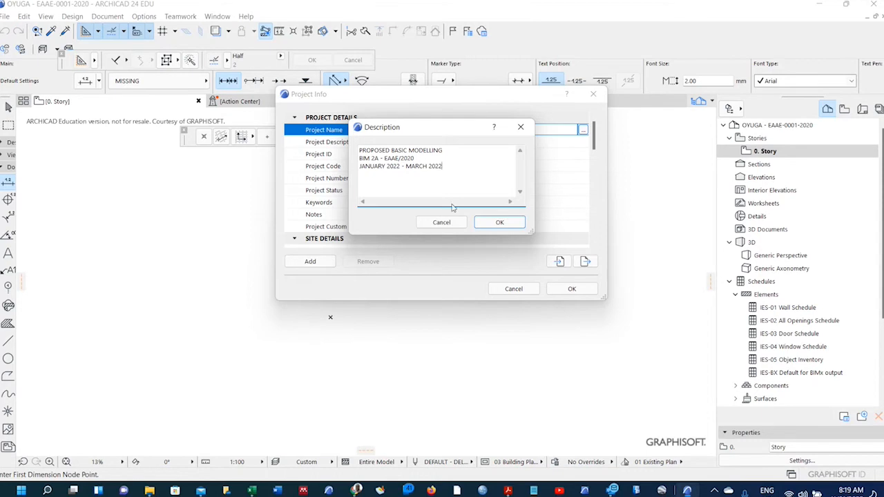
pyautogui.click(500, 221)
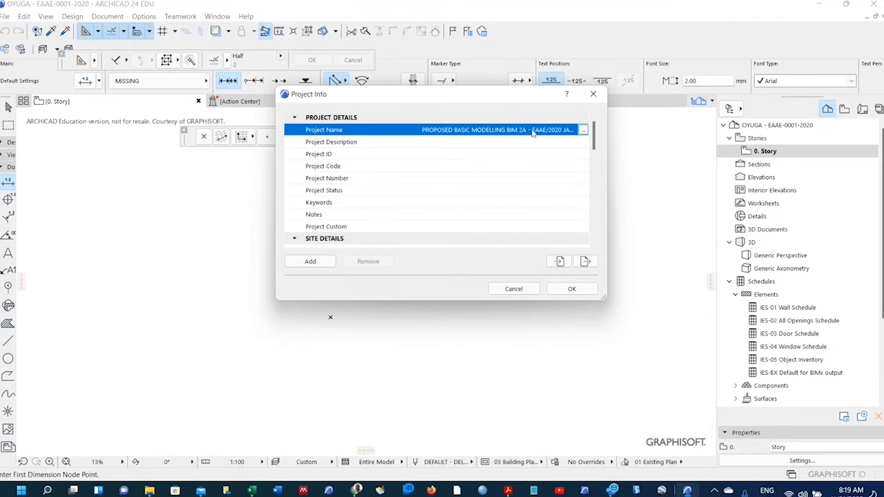
pyautogui.click(582, 130)
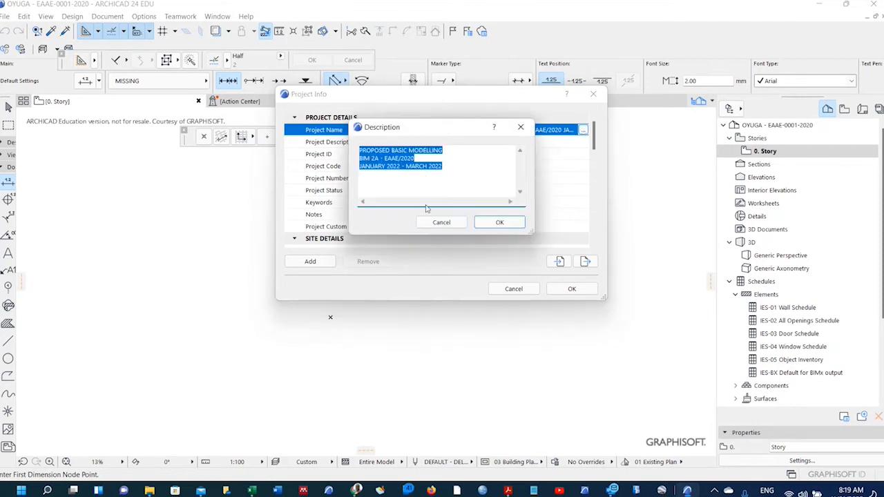
pyautogui.click(499, 222)
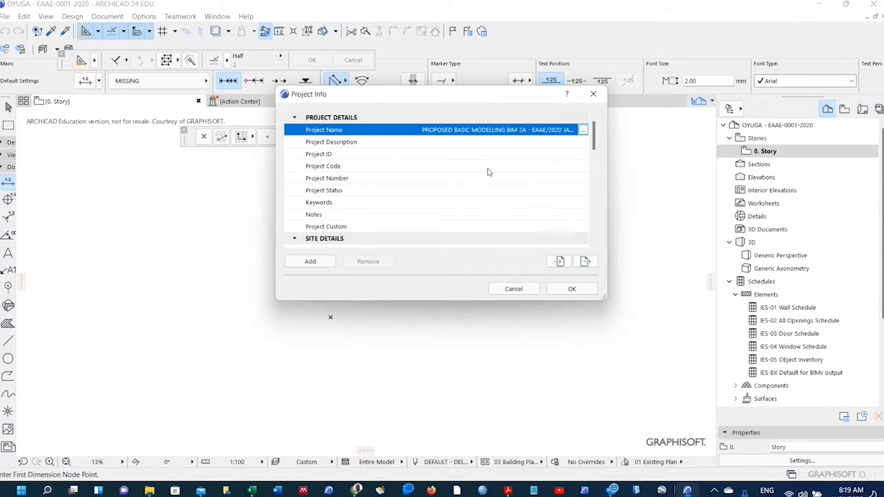
# Write 'This project matches our Studio 2A activities which include' plus dotted lines 1.–3. as Project Description.
pyautogui.click(443, 142)
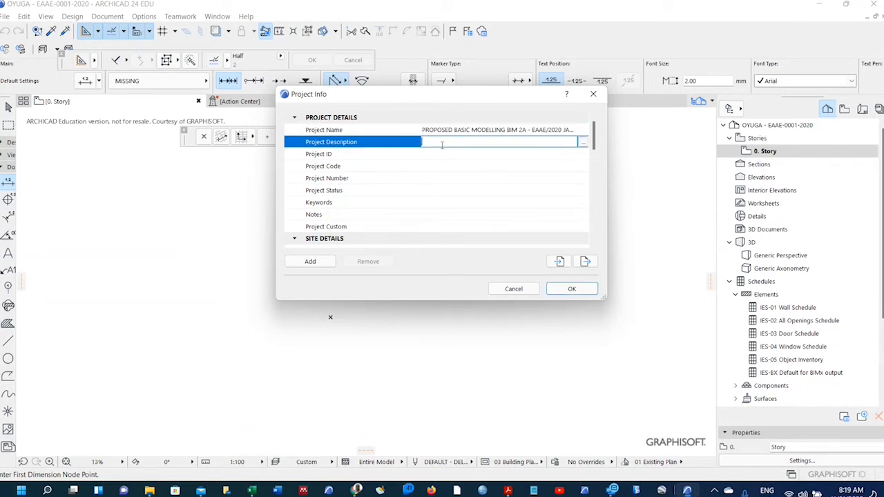
pyautogui.click(583, 142)
pyautogui.write('This p')
pyautogui.write('roject ')
pyautogui.write('matches o')
pyautogui.write('ut')
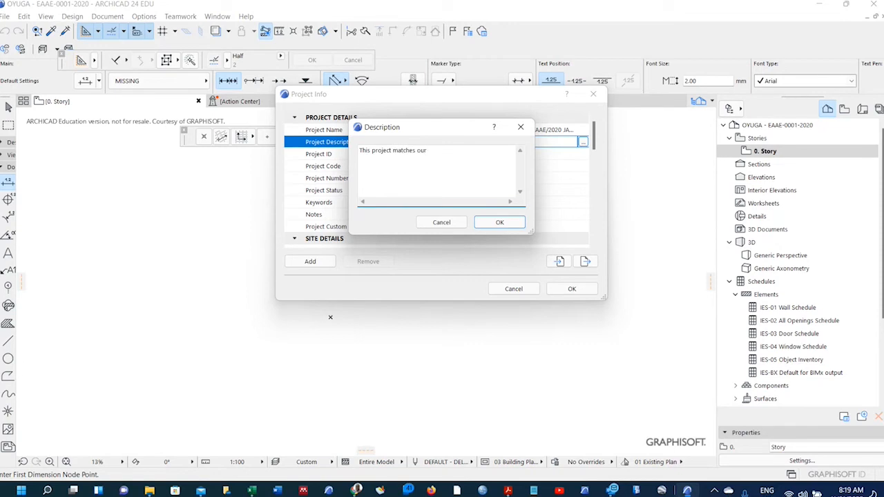
pyautogui.write(' Studio 2A activities which include')
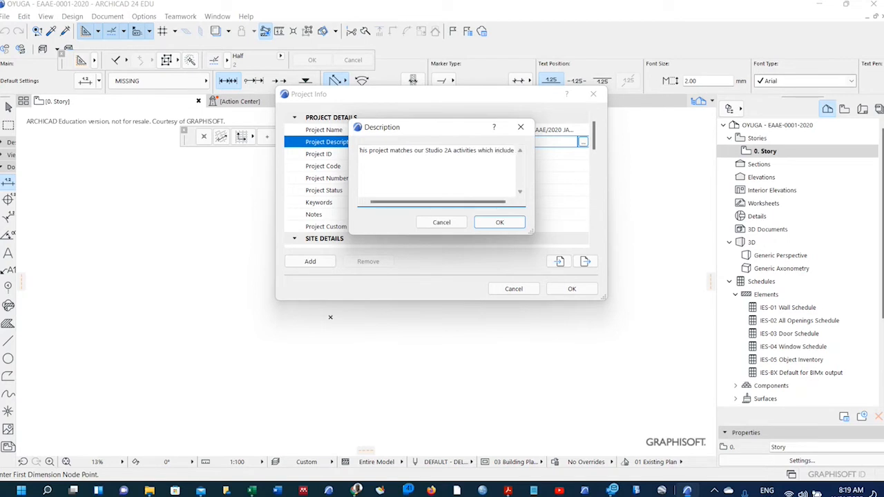
pyautogui.press('Return')
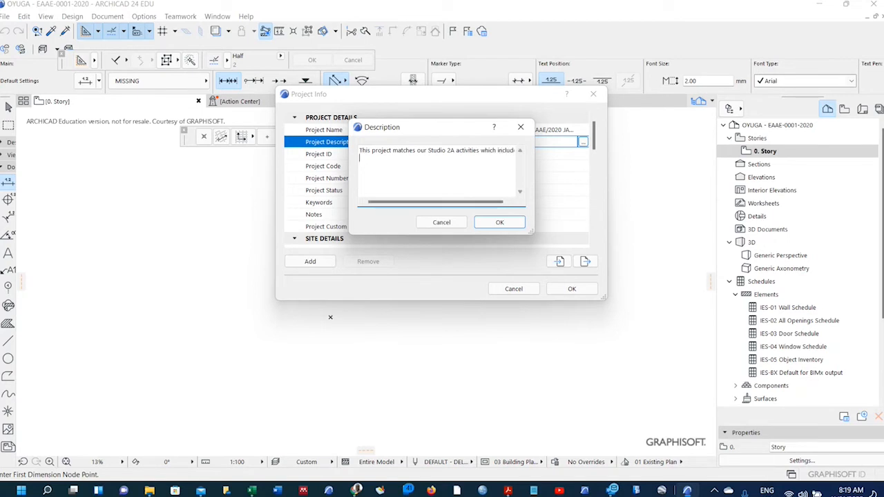
pyautogui.write('1....................................')
pyautogui.press('Return')
pyautogui.write('2......................................3')
pyautogui.press('BackSpace')
pyautogui.press('Return')
pyautogui.write('3.............................')
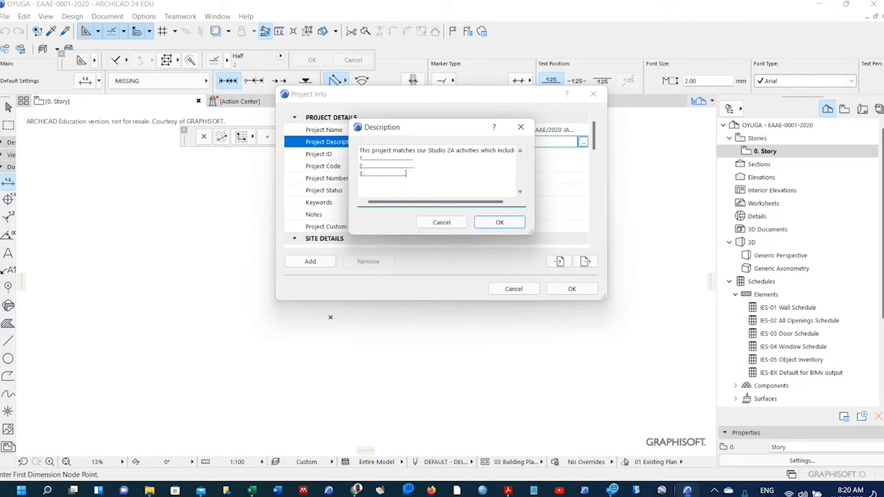
pyautogui.click(499, 222)
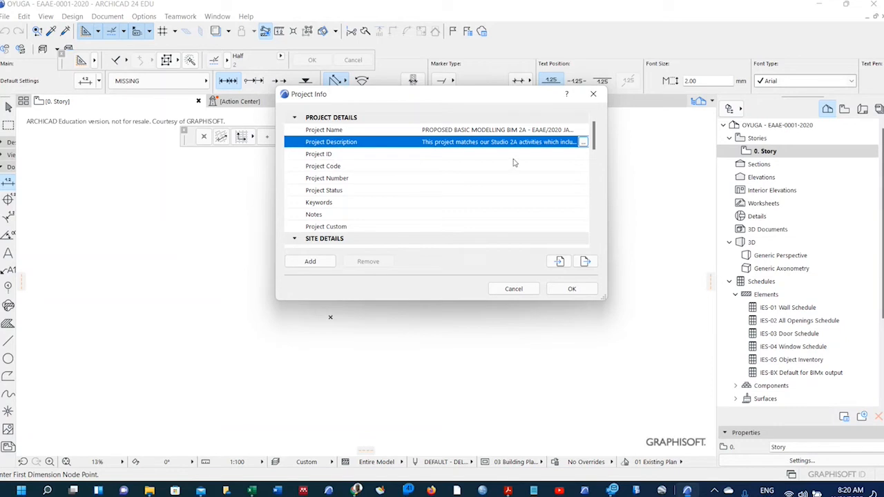
pyautogui.scroll(-1, 464, 163)
pyautogui.scroll(1, 464, 163)
pyautogui.scroll(-1, 428, 170)
pyautogui.scroll(-2, 436, 162)
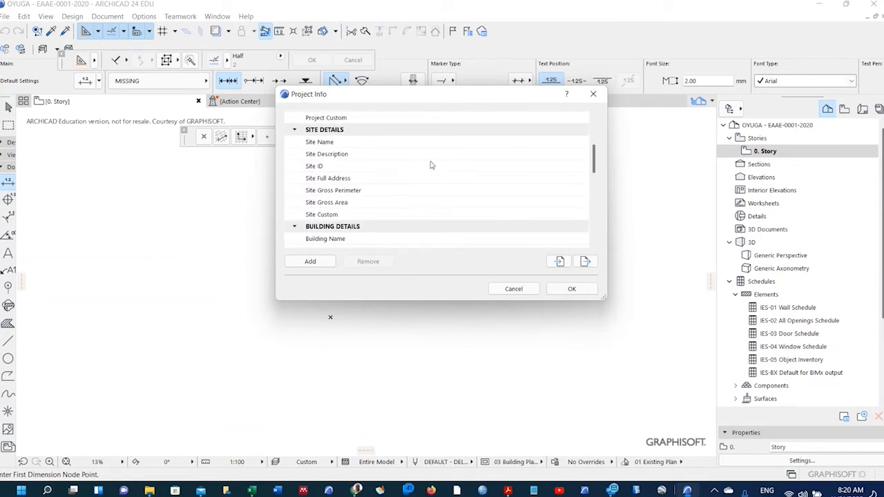
pyautogui.scroll(-2, 470, 171)
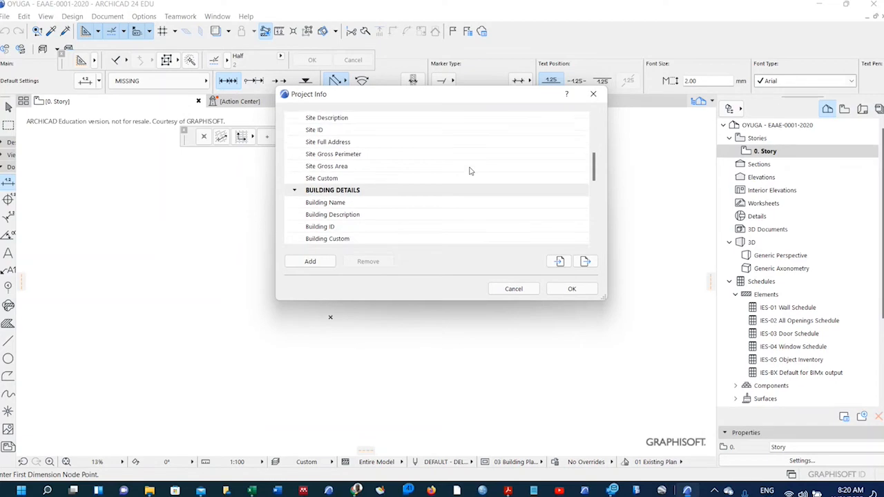
pyautogui.scroll(-4, 481, 166)
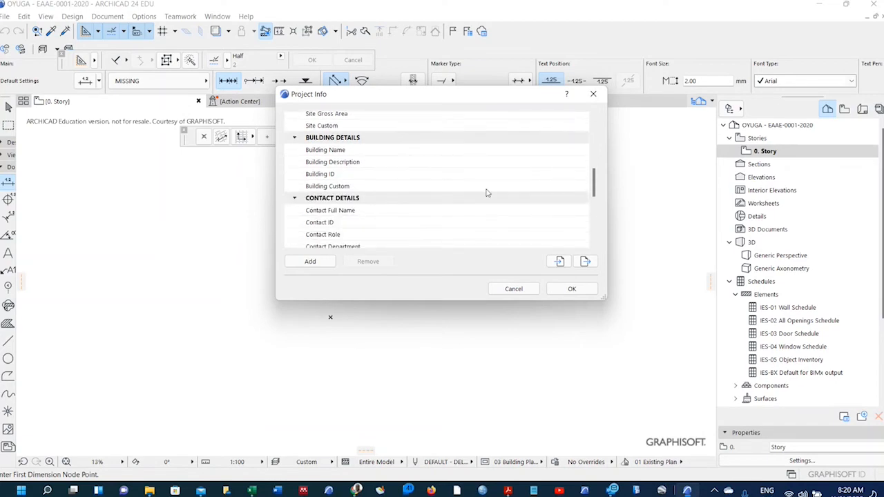
pyautogui.scroll(-3, 481, 167)
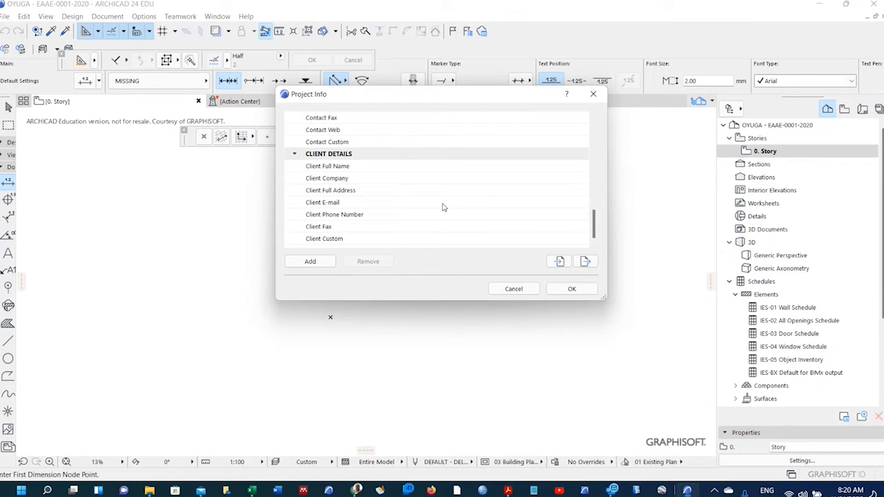
pyautogui.scroll(3, 442, 202)
pyautogui.scroll(-3, 441, 201)
pyautogui.scroll(-1, 443, 202)
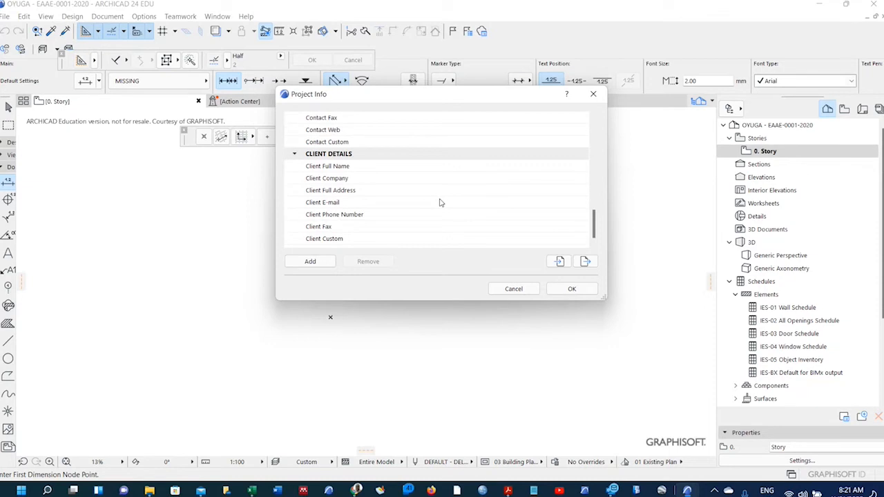
# Export the Project Info to a file named STANDARD PROJECT INFORMATION.
pyautogui.click(581, 267)
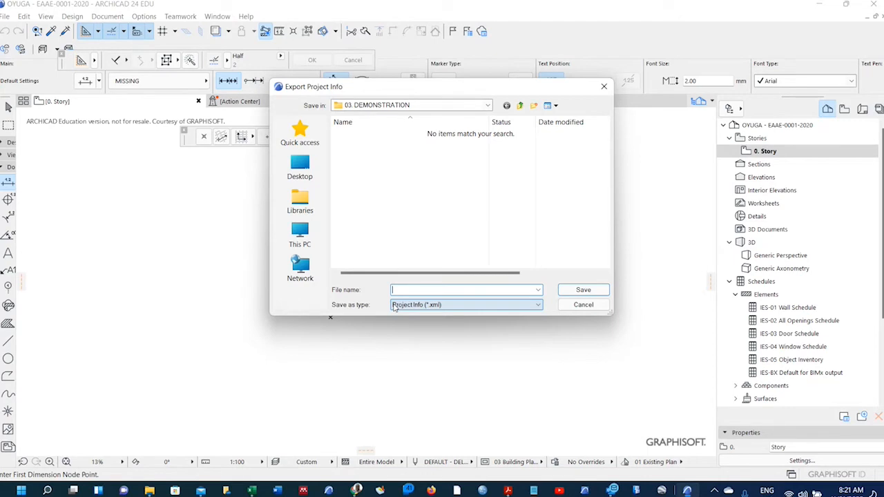
pyautogui.write('STANDARD RPOJECT INFORMATION')
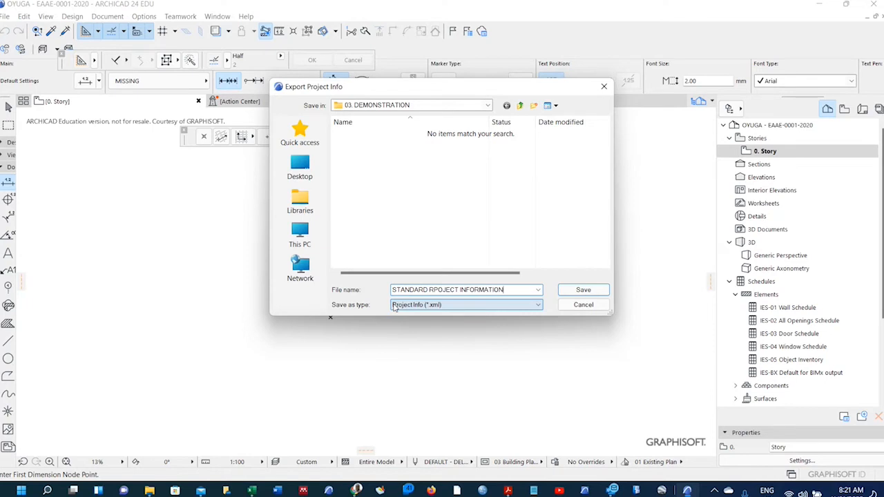
pyautogui.click(437, 290)
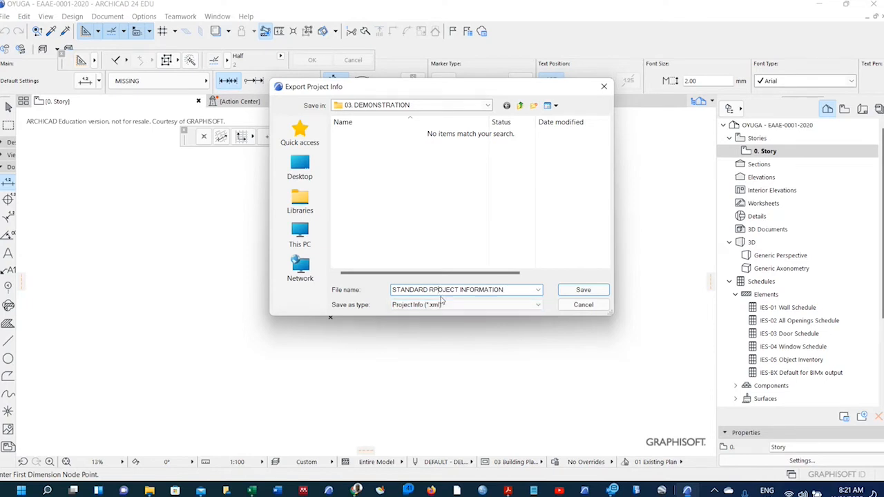
pyautogui.press('BackSpace')
pyautogui.press('BackSpace')
pyautogui.write('PR')
pyautogui.click(573, 292)
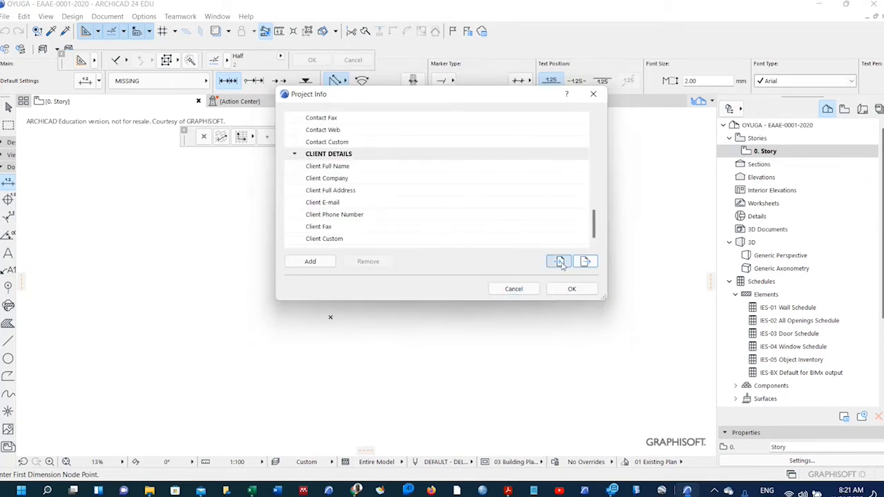
# Import the STANDARD PROJECT INFORMATION file from 03. DEMONSTRATION into Project Info.
pyautogui.click(560, 263)
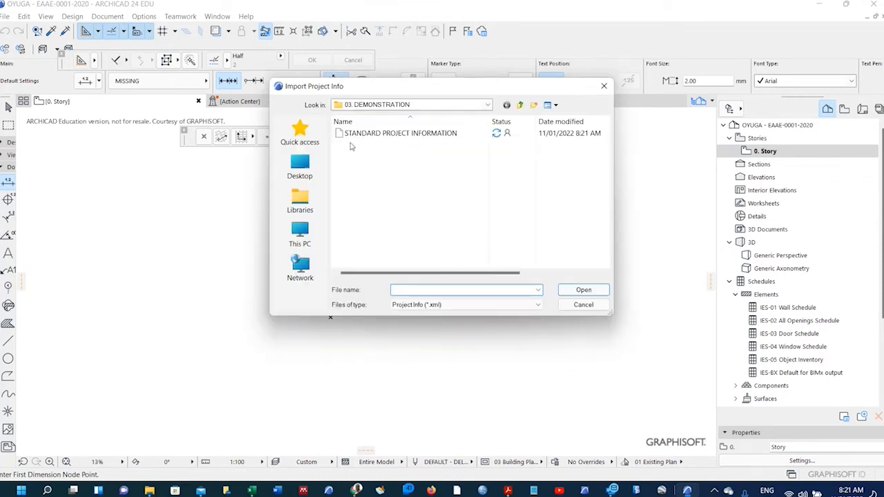
pyautogui.click(389, 134)
pyautogui.click(584, 290)
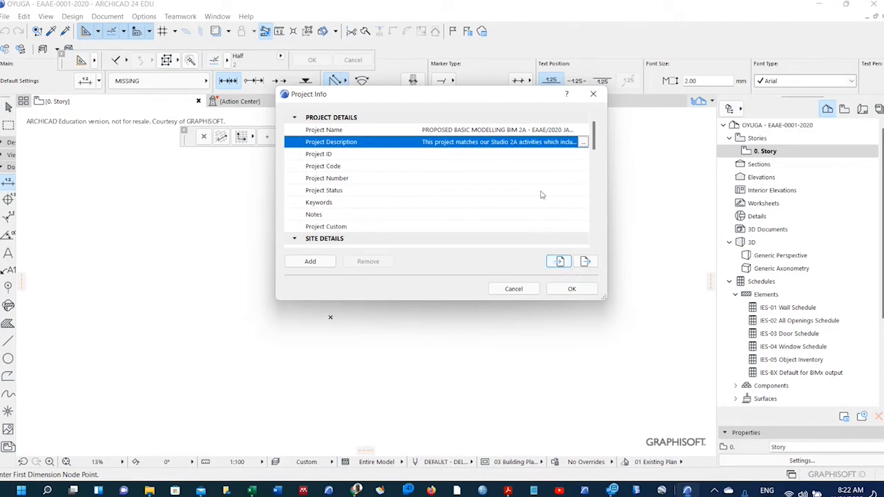
# Add a new custom field row under the Project Details group.
pyautogui.scroll(-5, 541, 193)
pyautogui.scroll(-4, 531, 211)
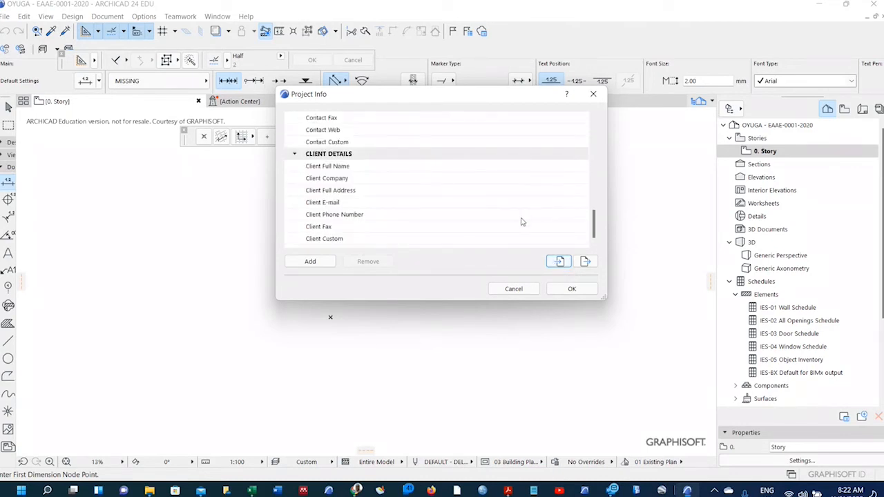
pyautogui.scroll(3, 517, 229)
pyautogui.scroll(-3, 517, 229)
pyautogui.scroll(9, 345, 155)
pyautogui.scroll(1, 345, 141)
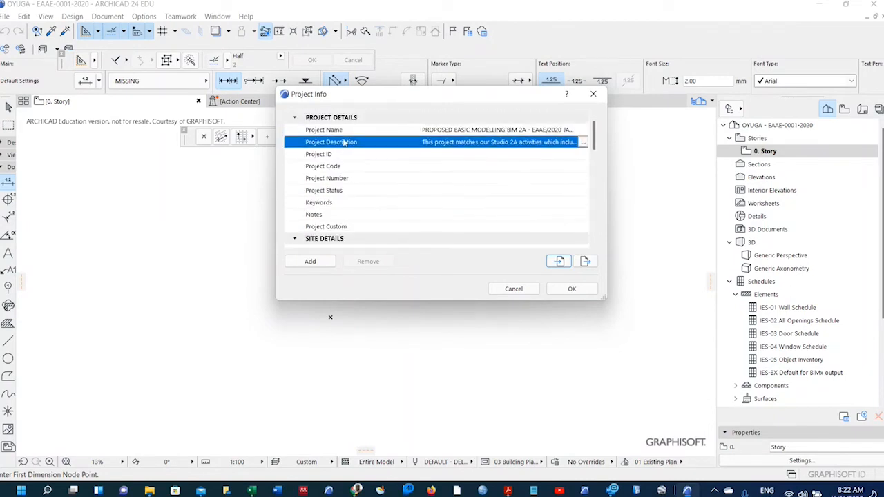
pyautogui.scroll(-5, 343, 207)
pyautogui.scroll(-3, 341, 215)
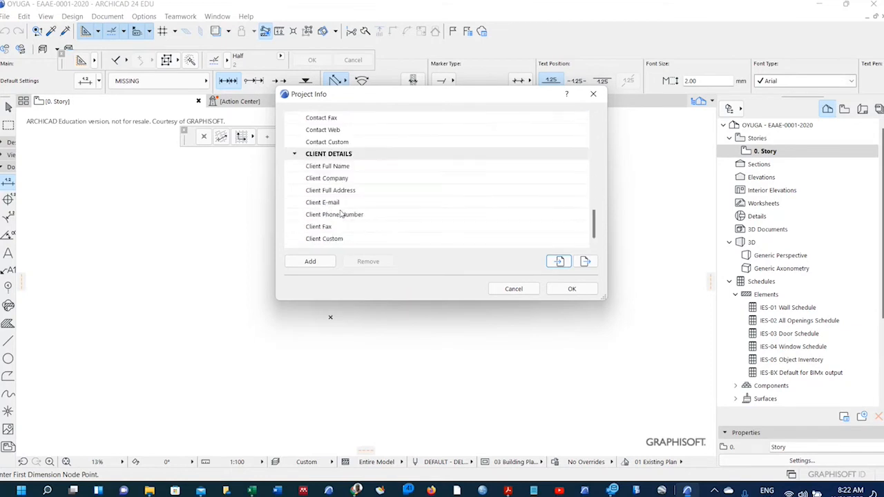
pyautogui.click(322, 262)
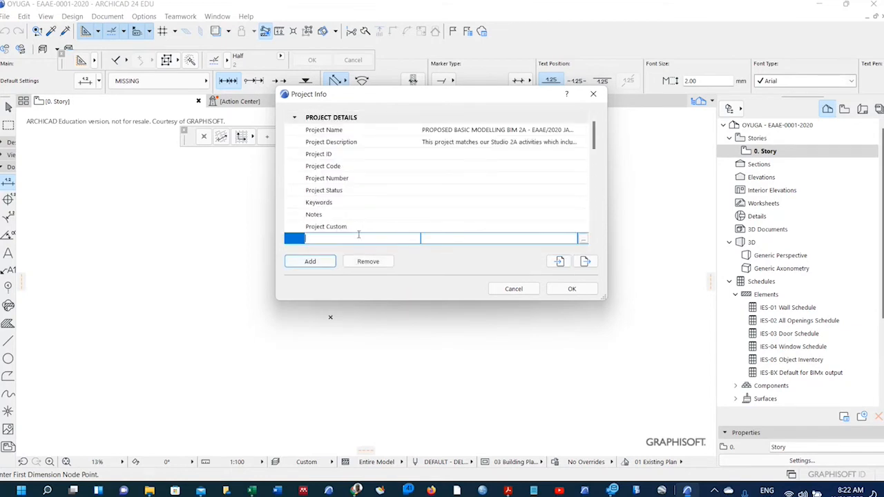
# Name the new field Project Lecturer and enter the lecturer's name as its value.
pyautogui.scroll(3, 378, 217)
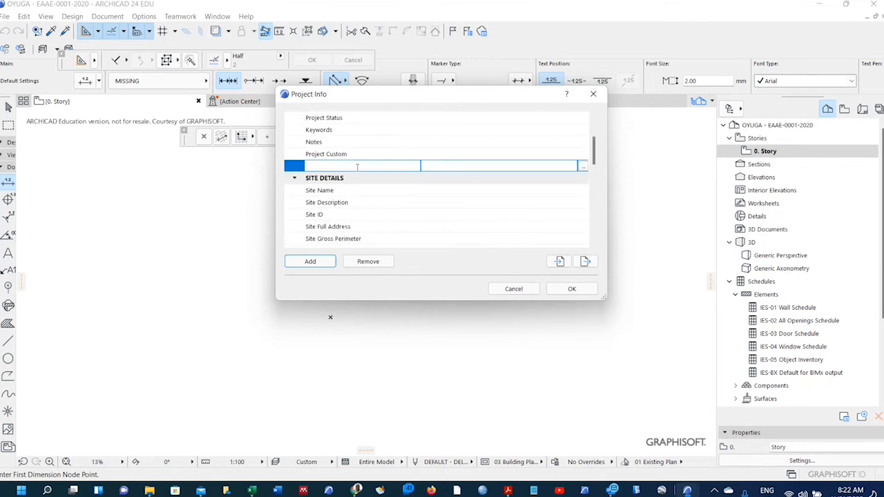
pyautogui.scroll(3, 357, 166)
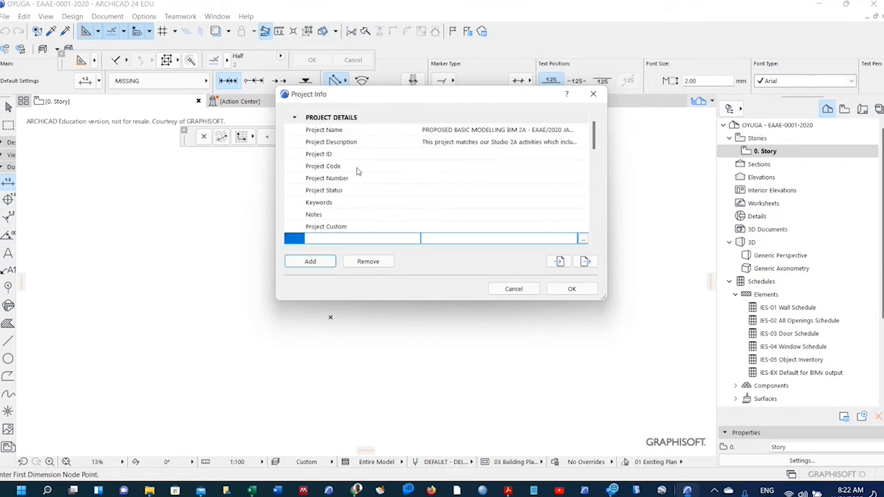
pyautogui.scroll(-2, 358, 200)
pyautogui.write('Project ')
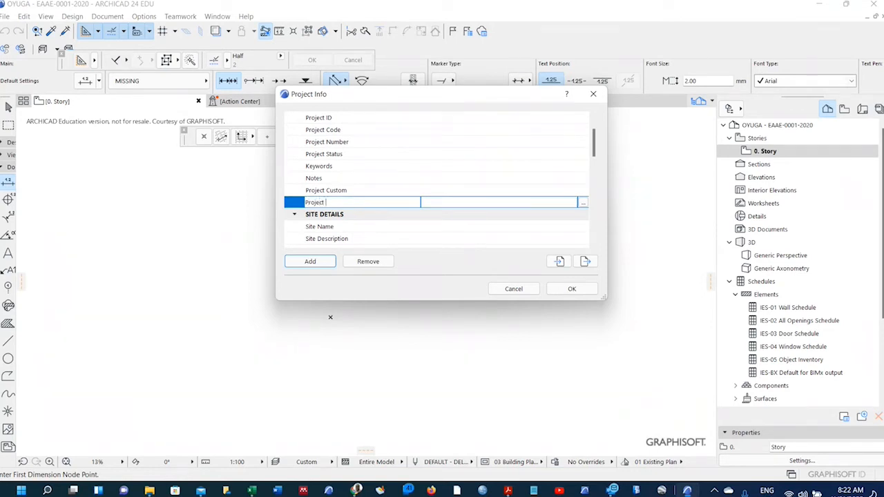
pyautogui.write('Lecturer')
pyautogui.click(436, 205)
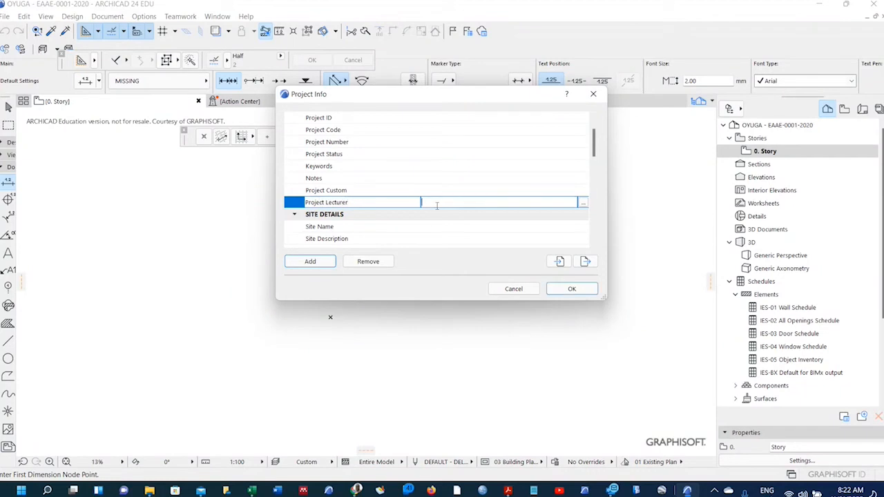
pyautogui.write('Arch Oyuga')
# Add a custom field named Client google pin under the CLIENT DETAILS group.
pyautogui.scroll(3, 442, 205)
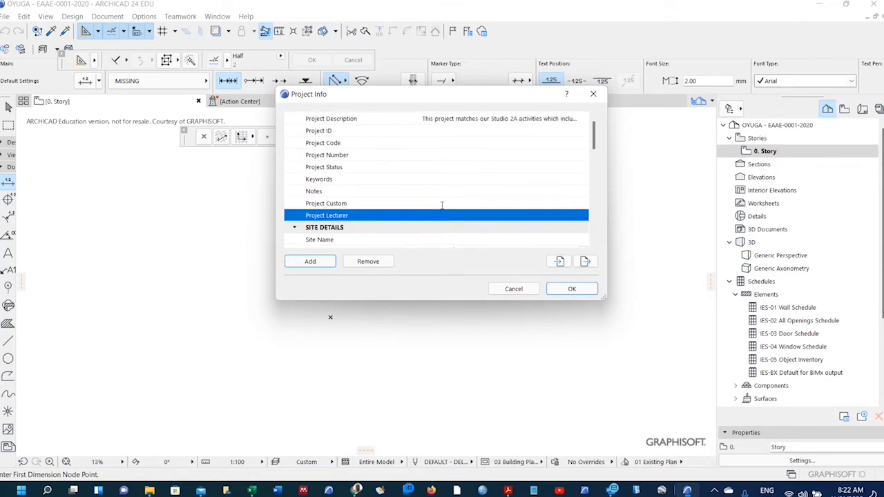
pyautogui.scroll(-5, 407, 165)
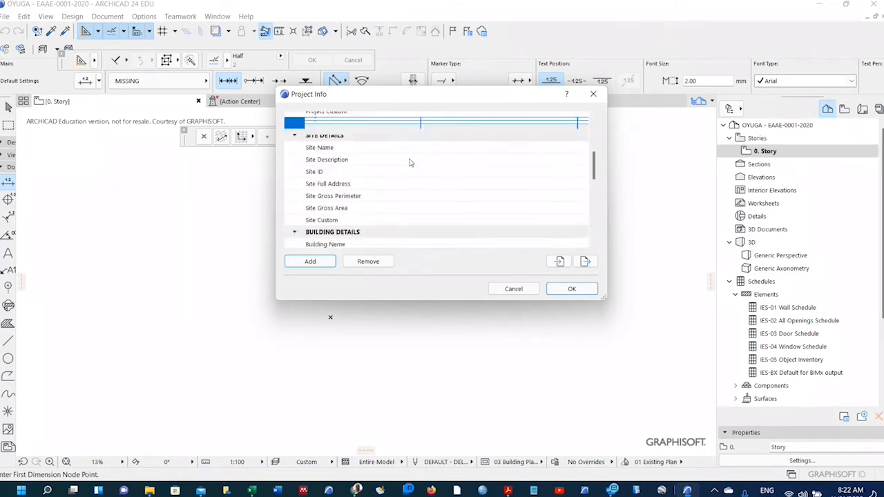
pyautogui.scroll(-4, 410, 163)
pyautogui.click(404, 153)
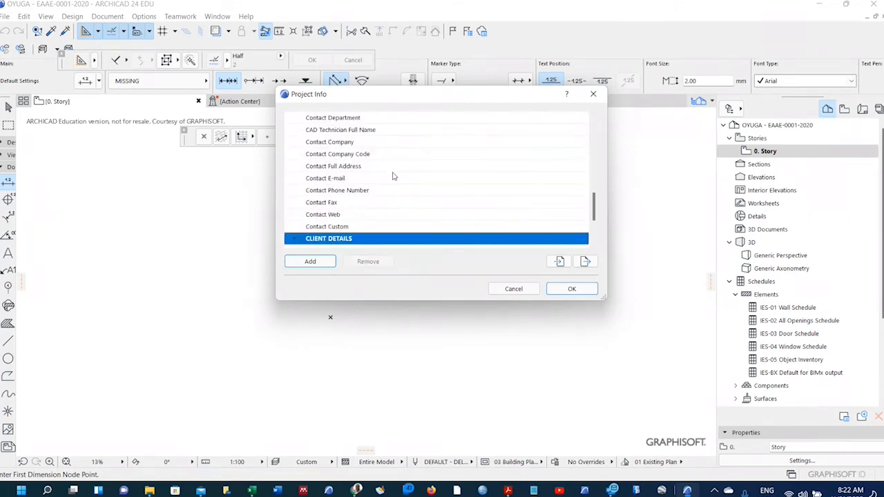
pyautogui.scroll(-2, 397, 196)
pyautogui.click(310, 261)
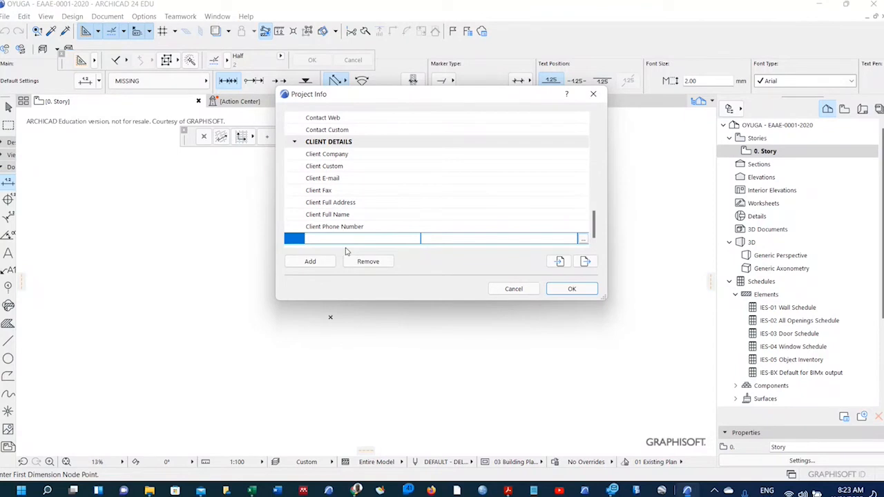
pyautogui.write('Client google pin')
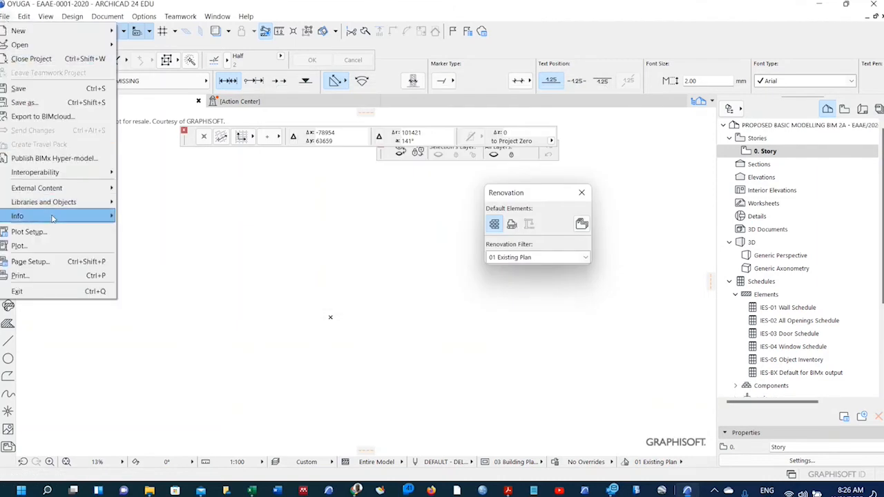
pyautogui.moveTo(54, 218)
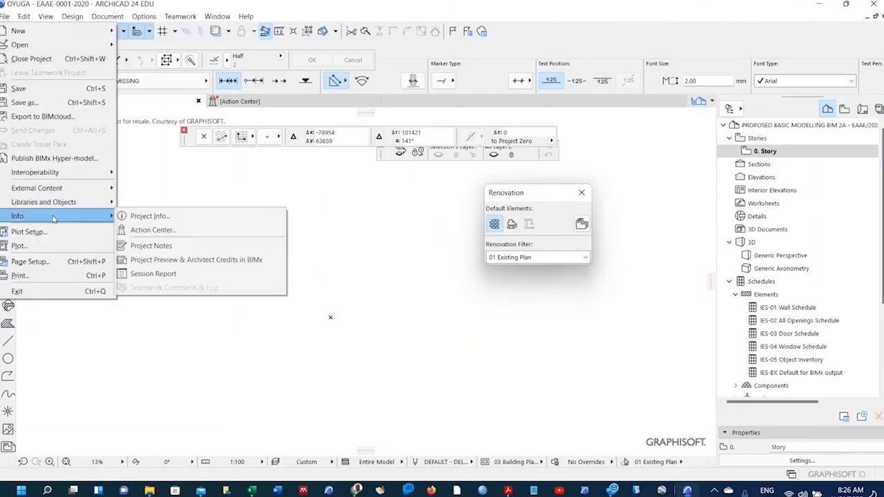
pyautogui.click(138, 217)
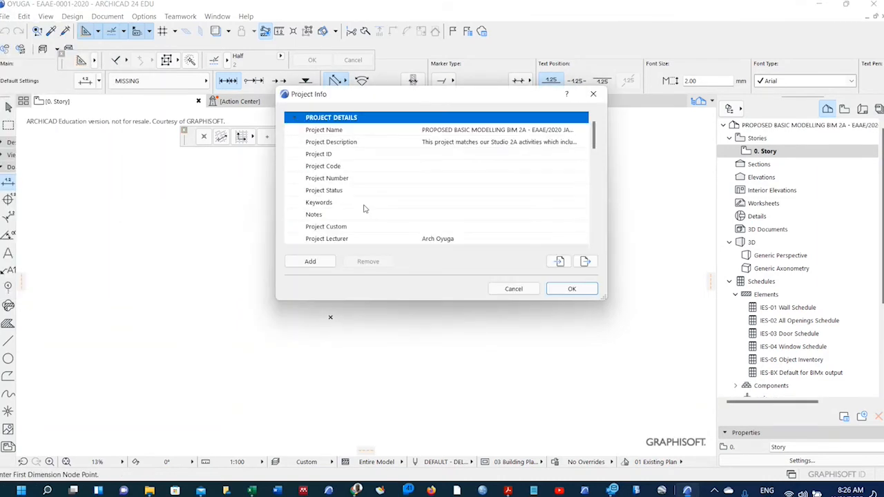
pyautogui.scroll(-12, 365, 209)
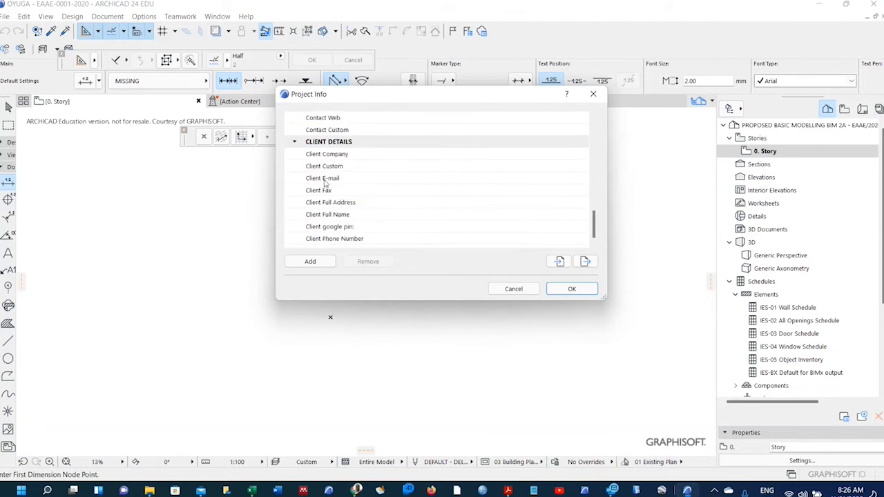
pyautogui.scroll(4, 330, 183)
pyautogui.scroll(9, 331, 170)
pyautogui.scroll(6, 331, 169)
pyautogui.scroll(-2, 331, 169)
pyautogui.scroll(-4, 330, 168)
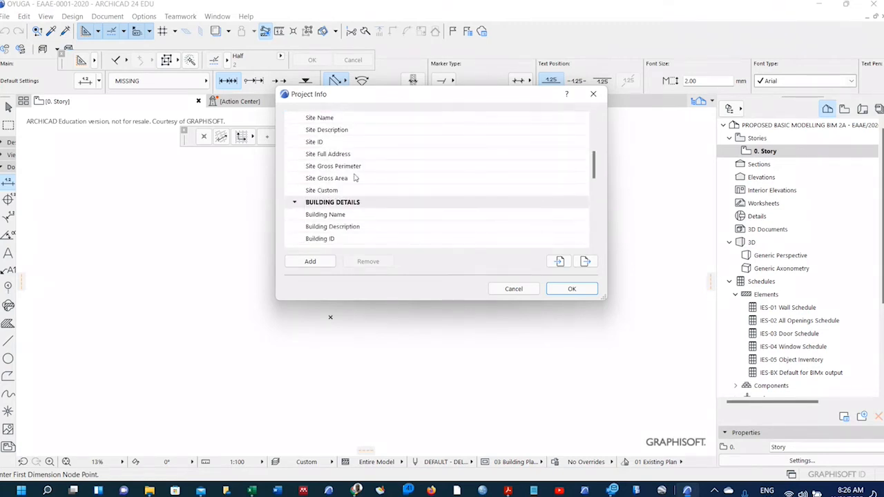
pyautogui.scroll(-5, 322, 182)
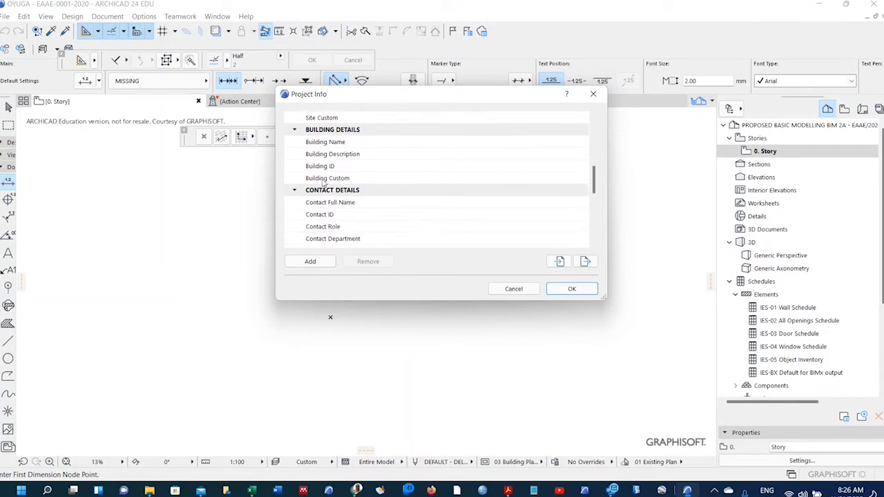
pyautogui.scroll(-3, 323, 182)
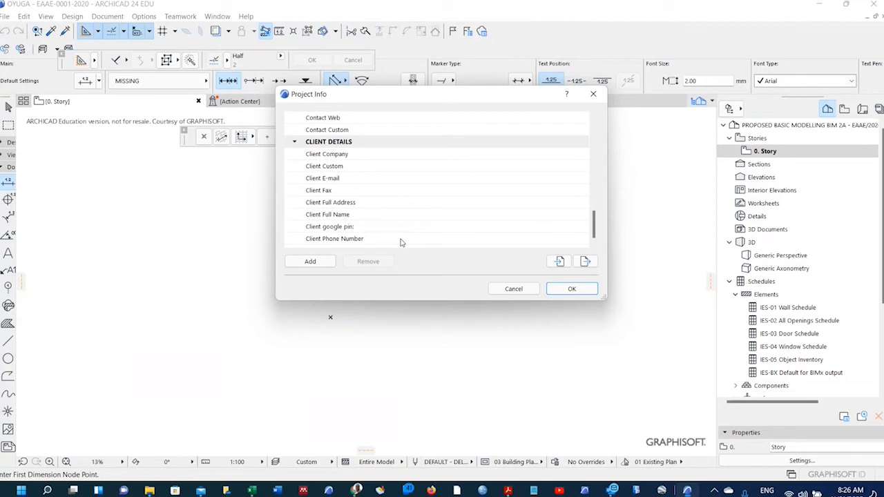
pyautogui.click(550, 290)
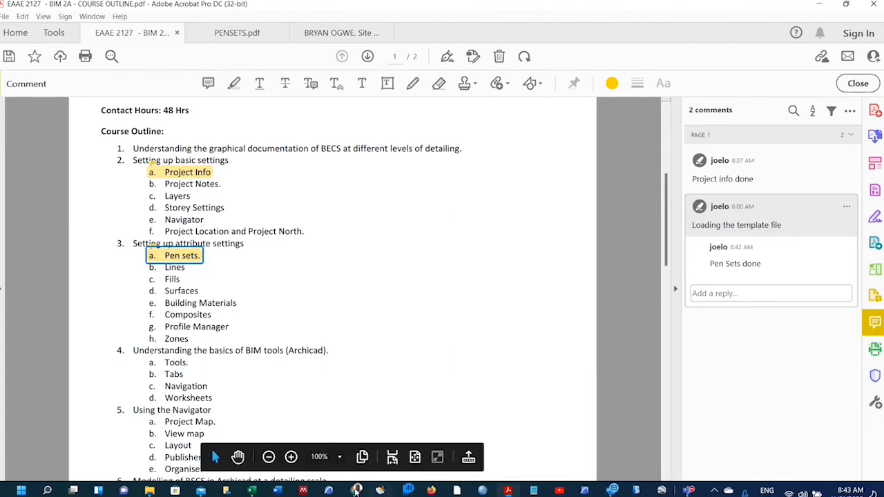
# Switch from Acrobat back to the ARCHICAD window showing the Pens & Color settings.
pyautogui.moveTo(357, 490)
pyautogui.moveTo(687, 490)
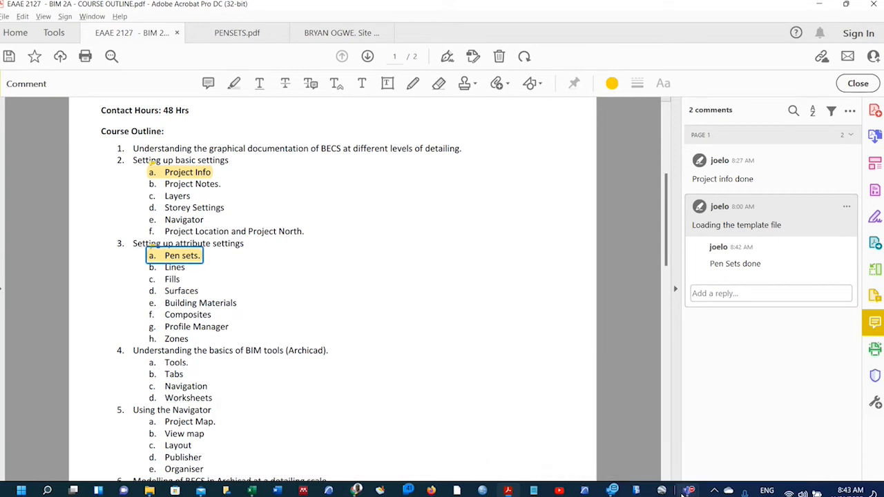
pyautogui.hotkey('alt', 'Tab')
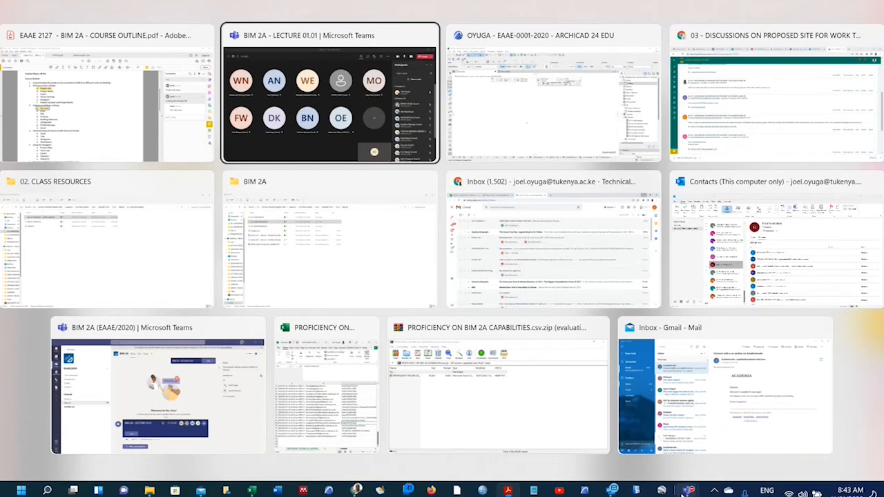
pyautogui.click(685, 490)
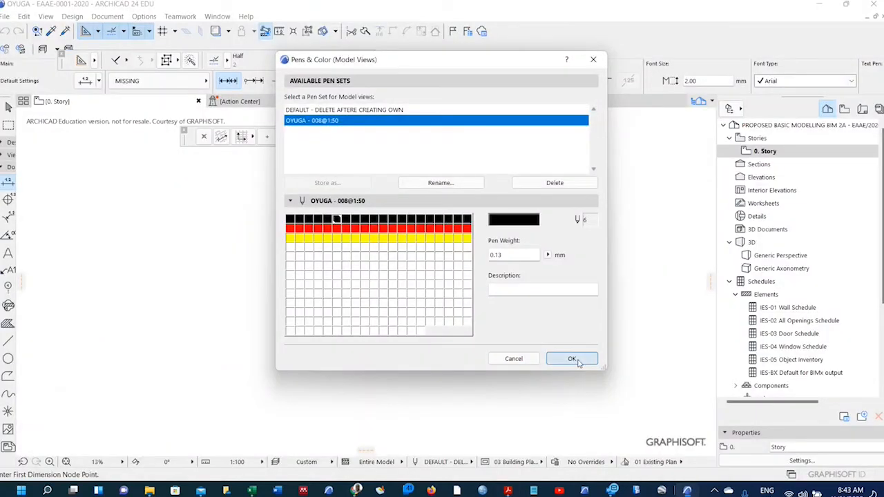
# Confirm OYUGA - 008@1:50 as the Model Views pen set.
pyautogui.click(572, 359)
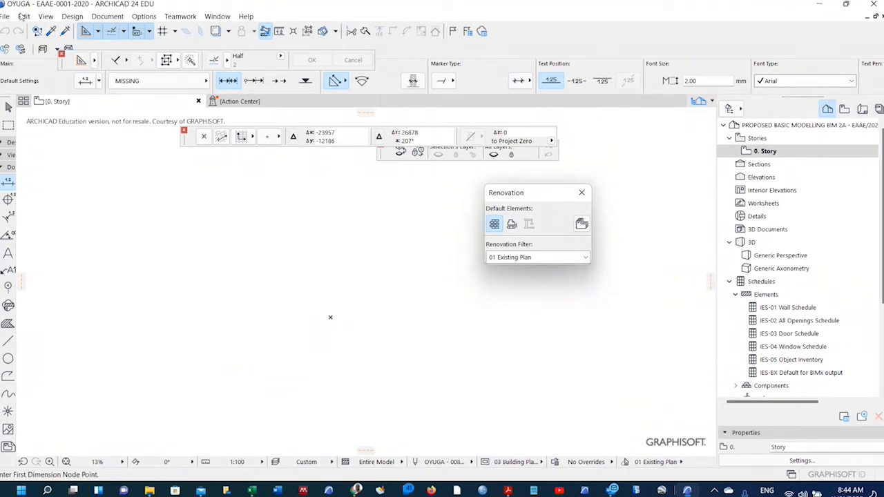
# Open Project Notes from File > Info.
pyautogui.click(6, 16)
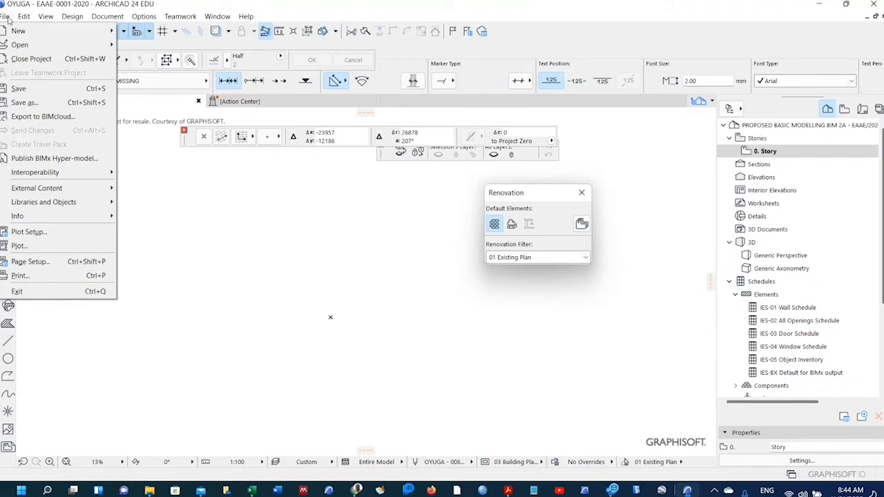
pyautogui.moveTo(53, 219)
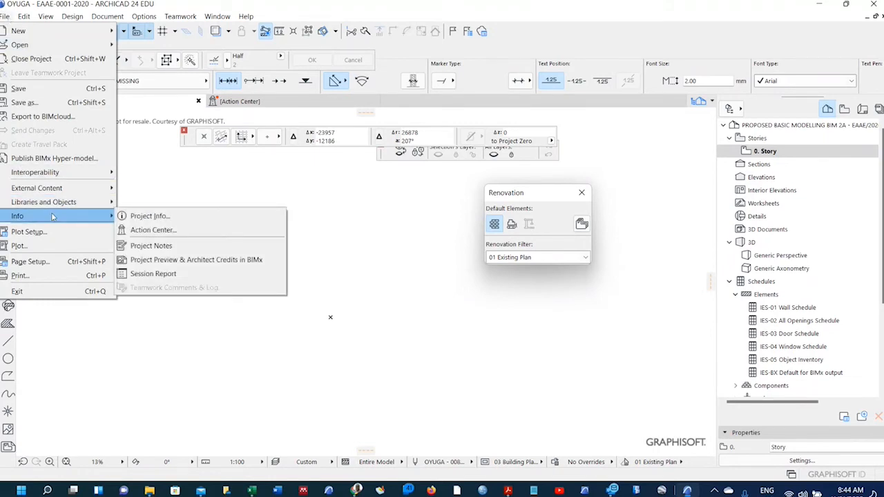
pyautogui.click(159, 247)
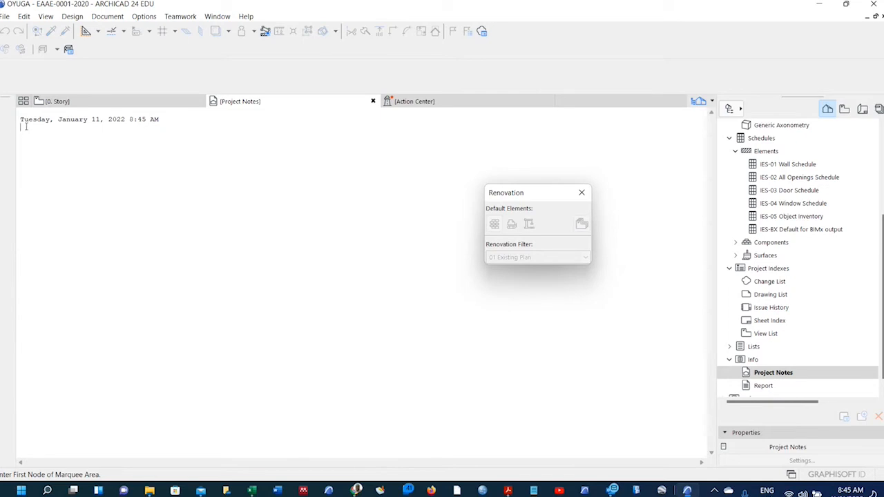
# Below the timestamp, note the sewer overflowing on site and possibly raising the landscaping.
pyautogui.press('Return')
pyautogui.write('Today I went ot')
pyautogui.press('BackSpace')
pyautogui.press('BackSpace')
pyautogui.write('to site')
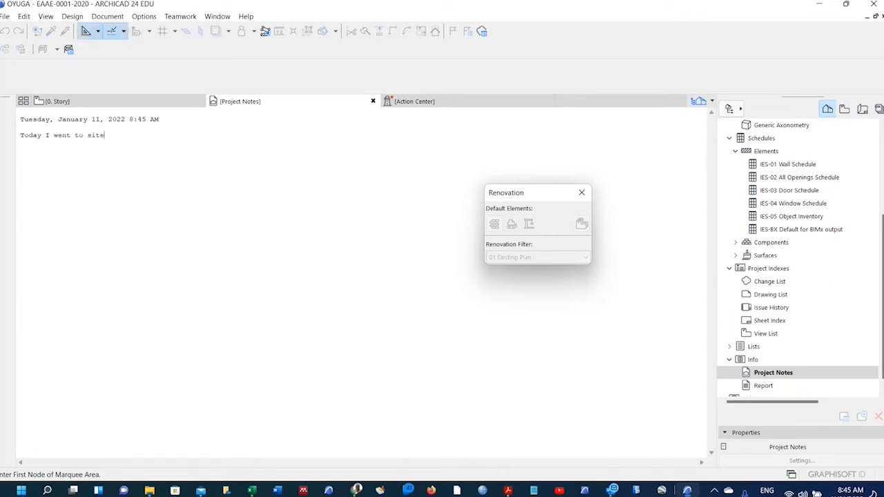
pyautogui.write(', I noti')
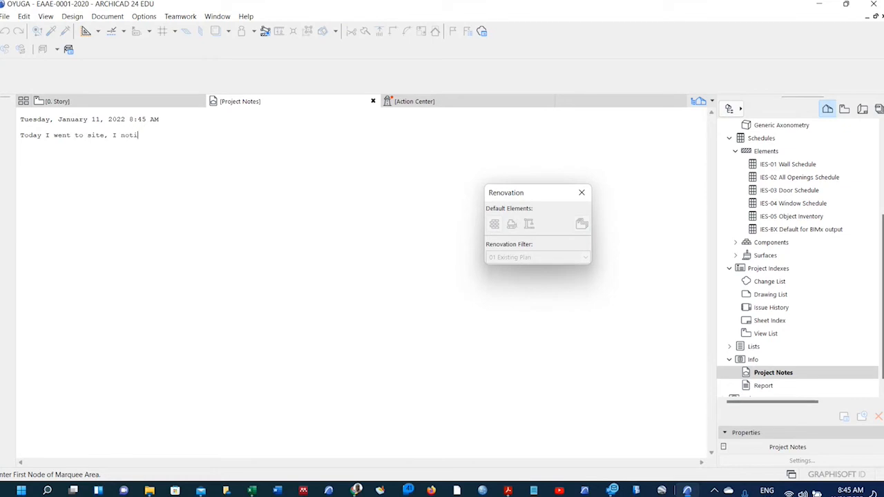
pyautogui.write('ced the s')
pyautogui.write('e')
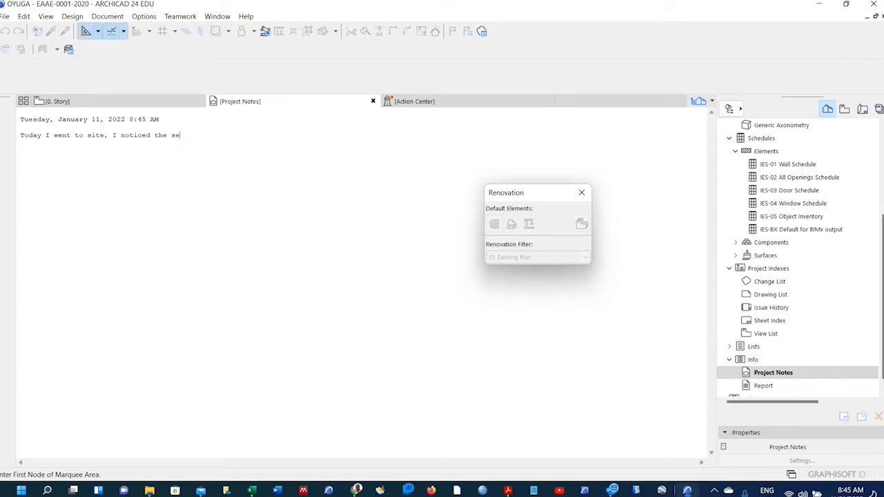
pyautogui.write('wer')
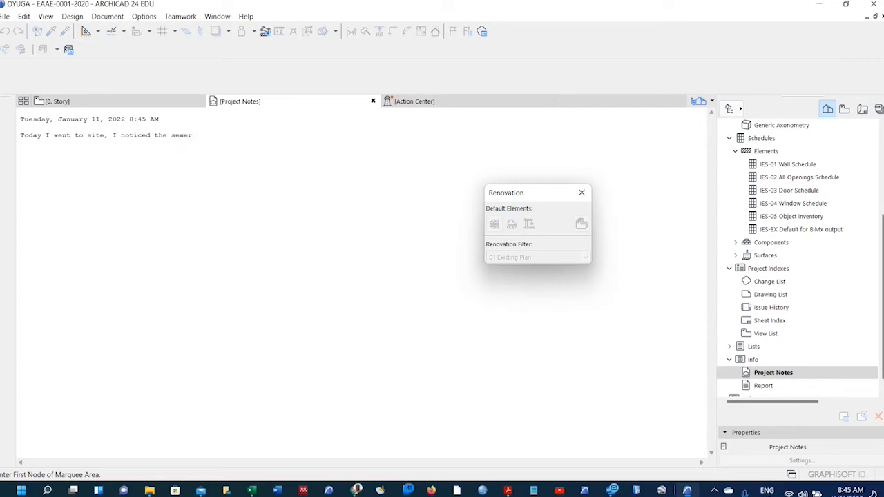
pyautogui.write(' was overflowing on the site, we mig')
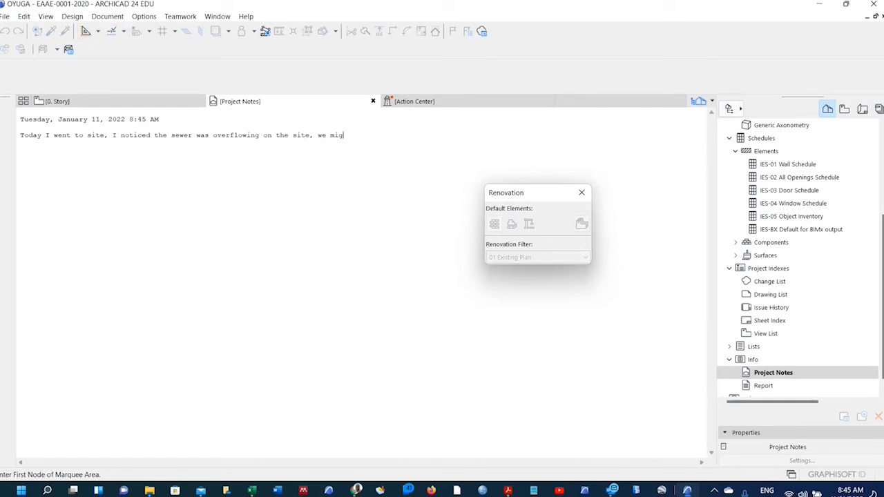
pyautogui.write('ht need to raise our landscaping')
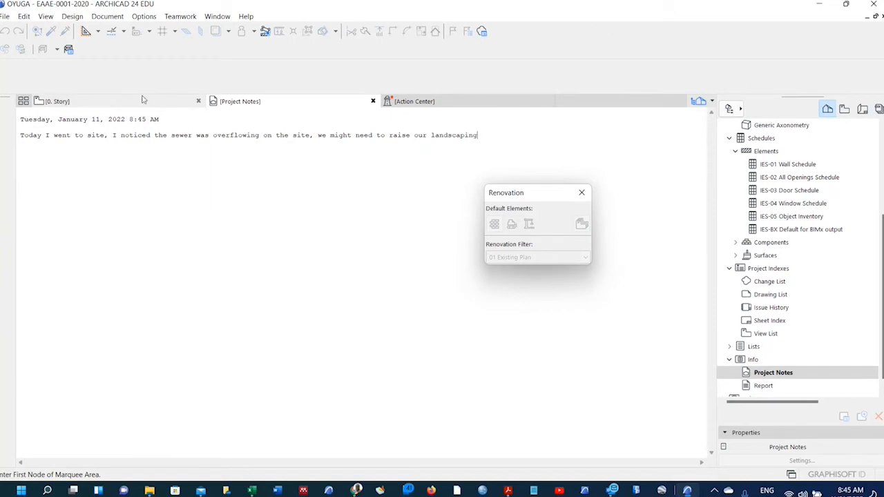
# Reopen Project Notes and log 'Client asked us to change orientation of the building because of the sun'.
pyautogui.click(373, 102)
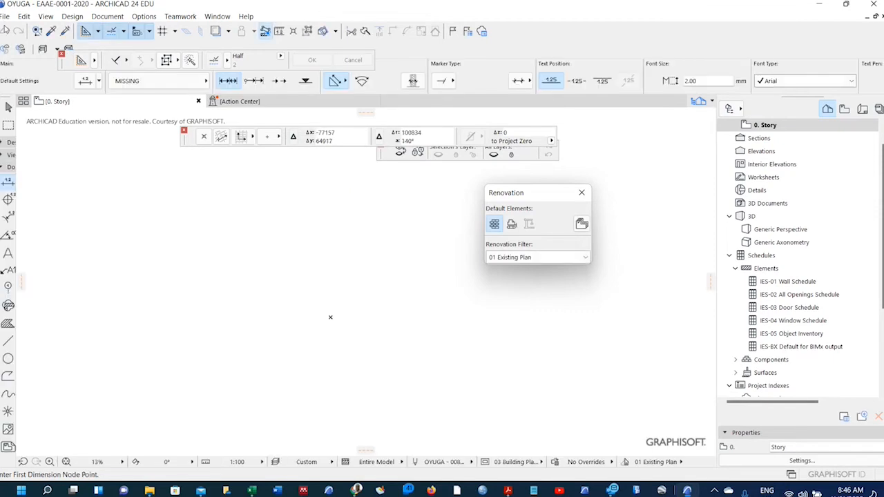
pyautogui.click(5, 16)
pyautogui.moveTo(47, 216)
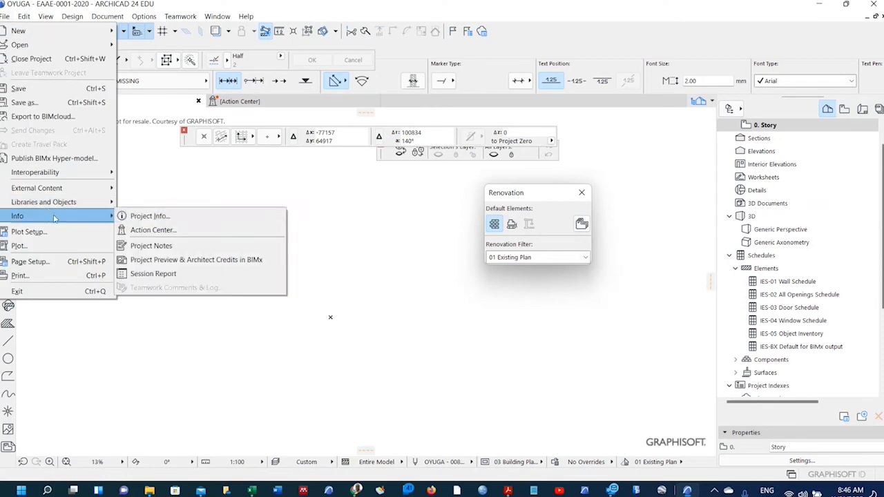
pyautogui.click(153, 246)
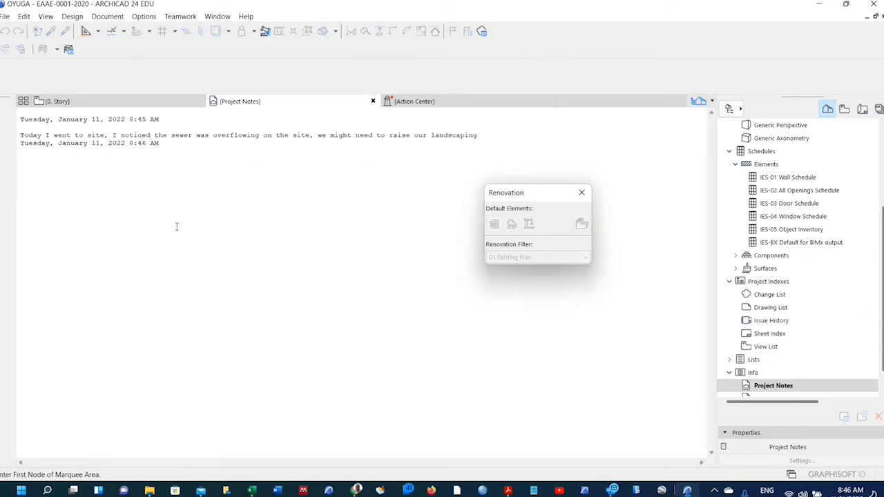
pyautogui.write('Client asked us to c')
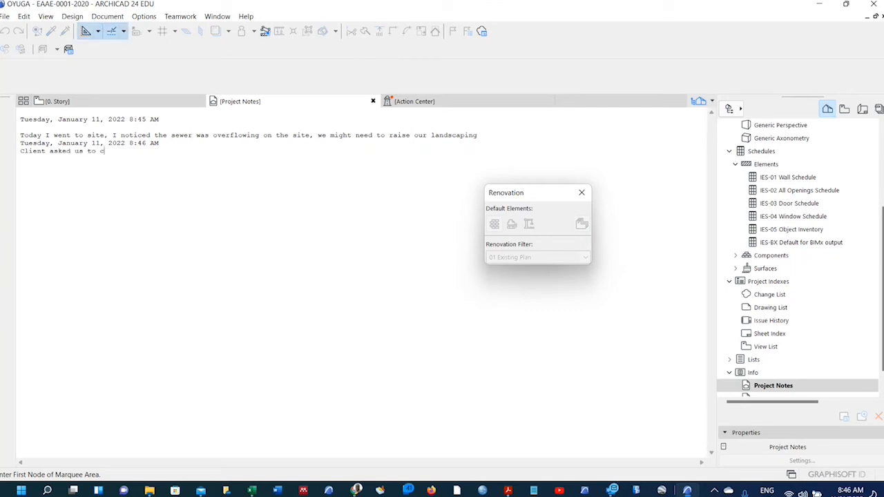
pyautogui.write('hange ori')
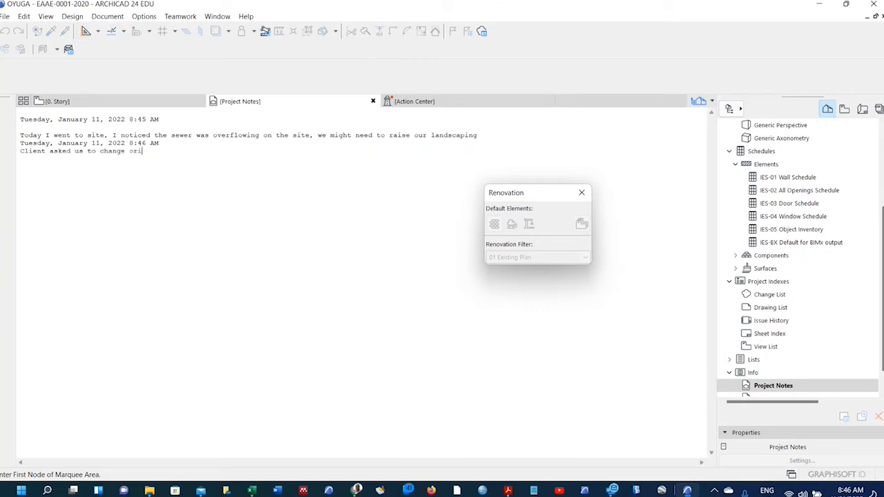
pyautogui.write('entation of the building becau')
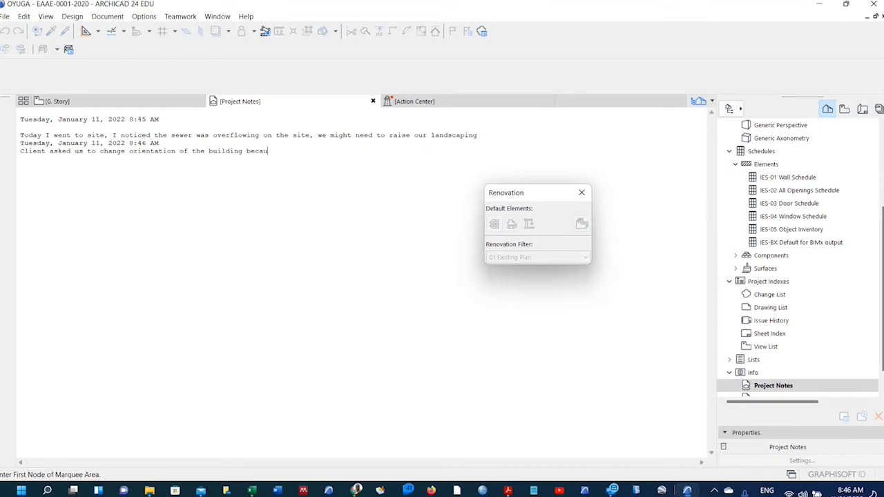
pyautogui.write('se of the sun')
pyautogui.click(374, 101)
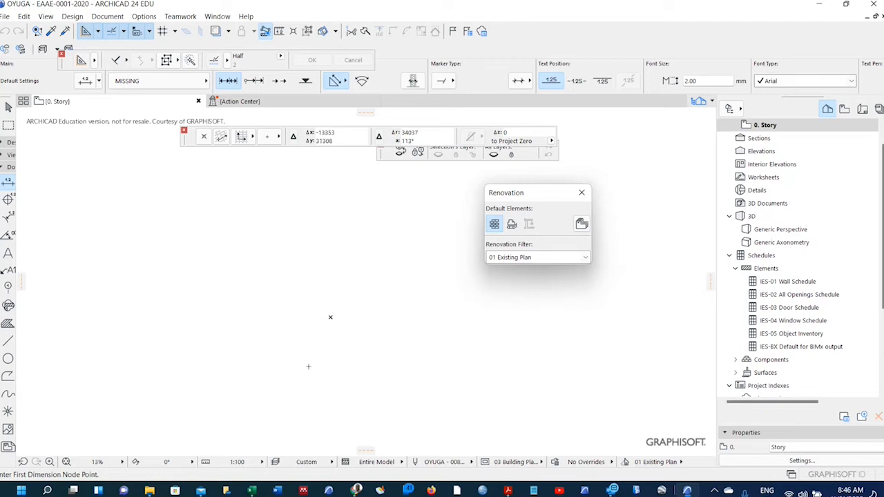
pyautogui.moveTo(356, 490)
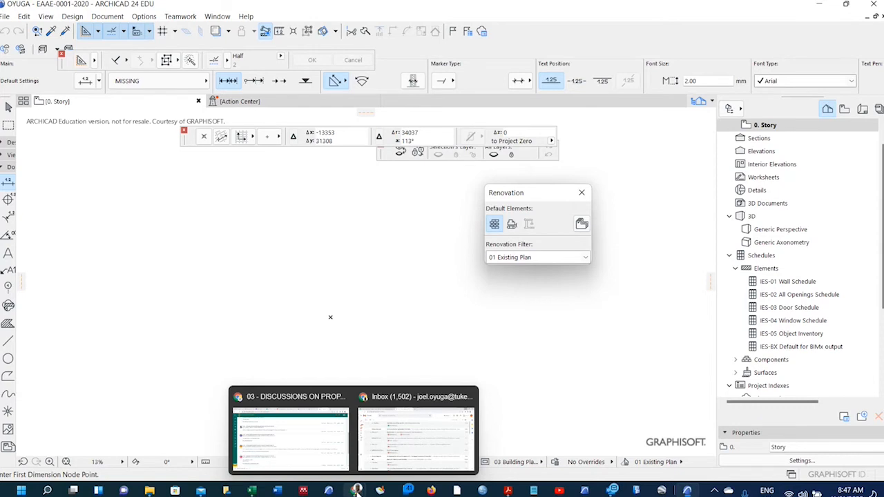
pyautogui.moveTo(508, 491)
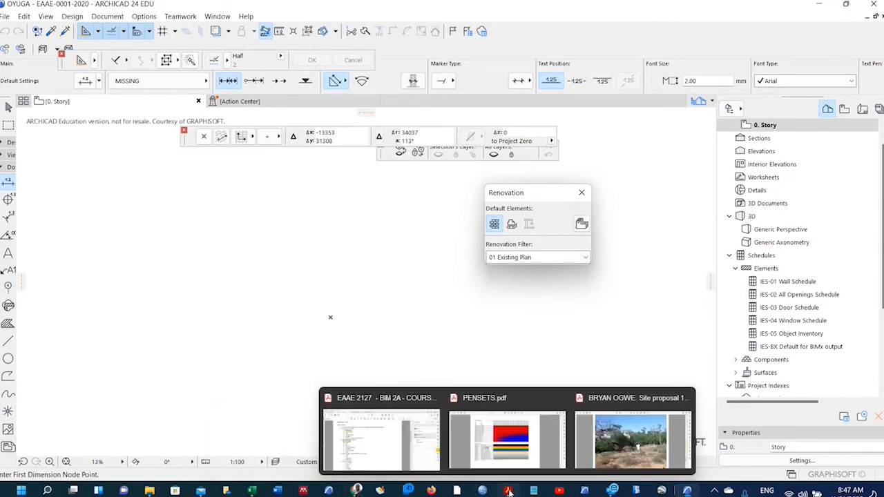
# Bring Acrobat forward and switch to the PENSETS.pdf document.
pyautogui.click(380, 439)
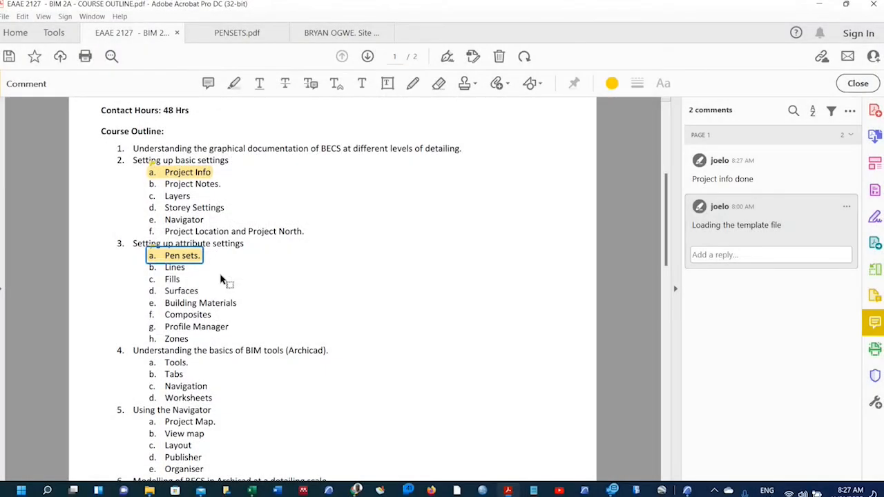
pyautogui.click(236, 32)
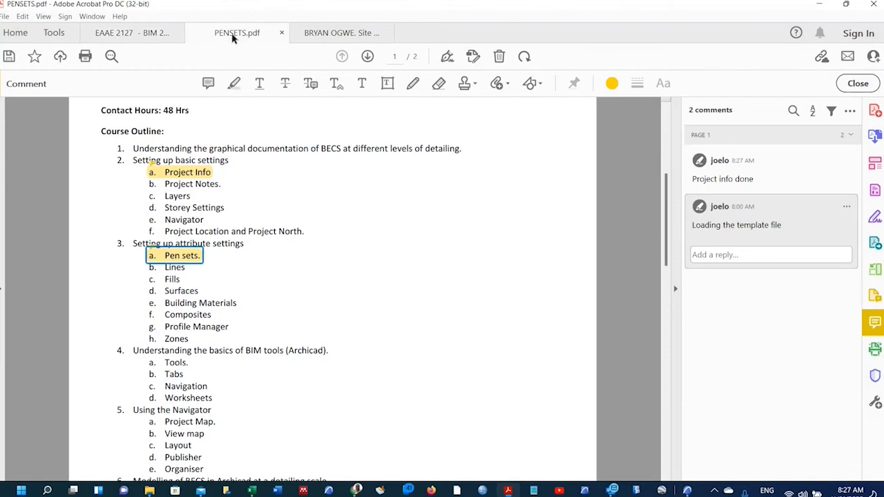
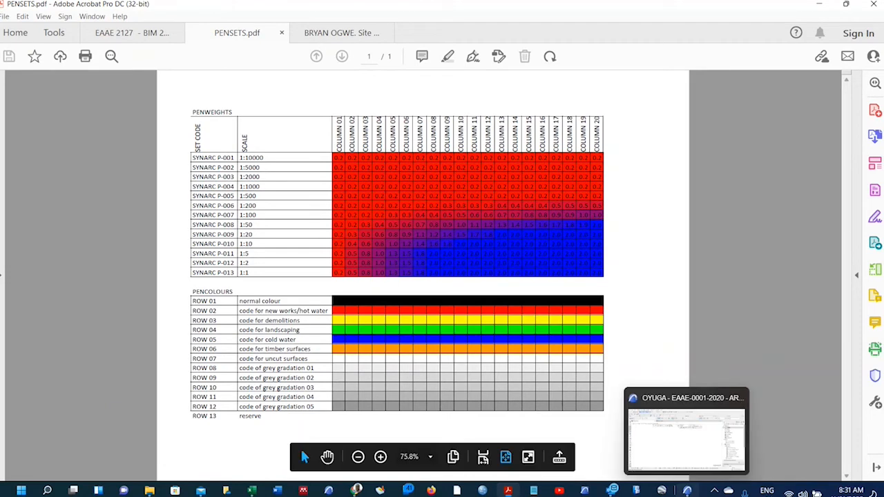
# Back in ARCHICAD, open Options > Element Attributes > Pens & Color (Model Views).
pyautogui.click(687, 490)
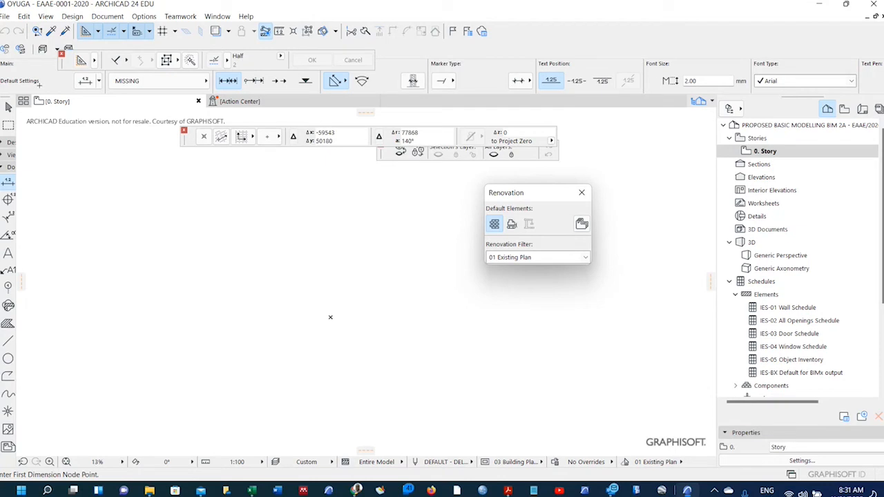
pyautogui.click(141, 16)
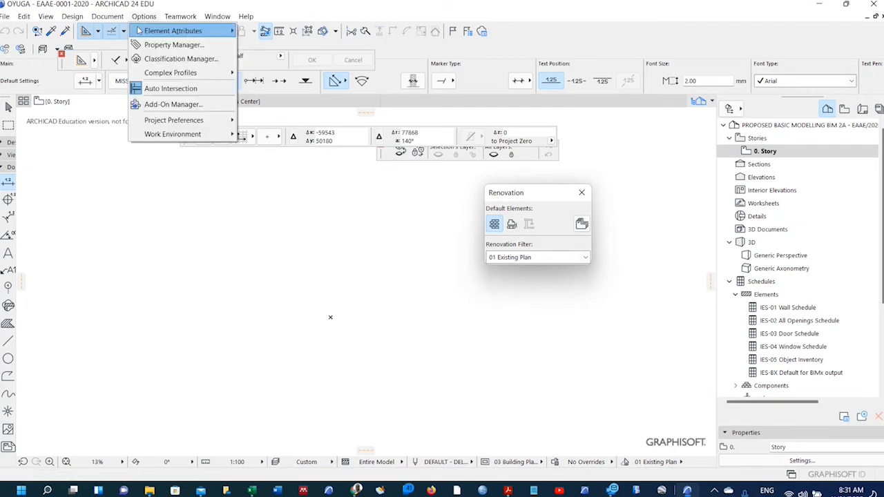
pyautogui.moveTo(139, 31)
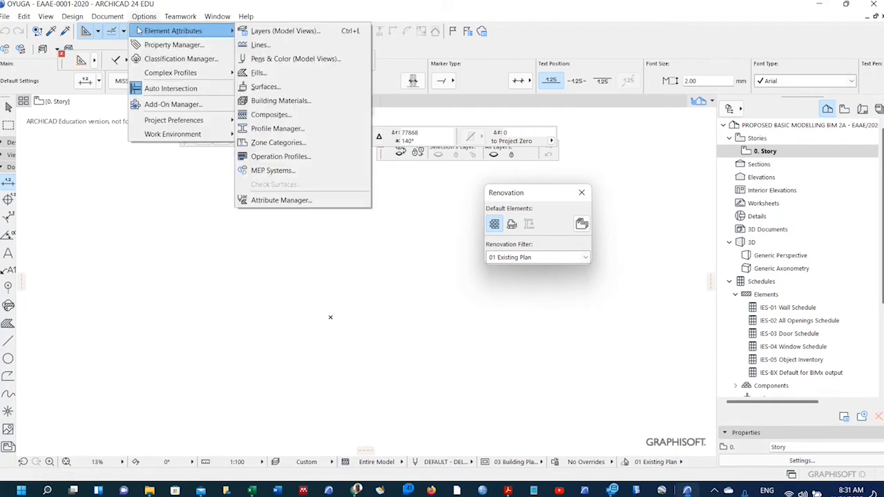
pyautogui.click(279, 61)
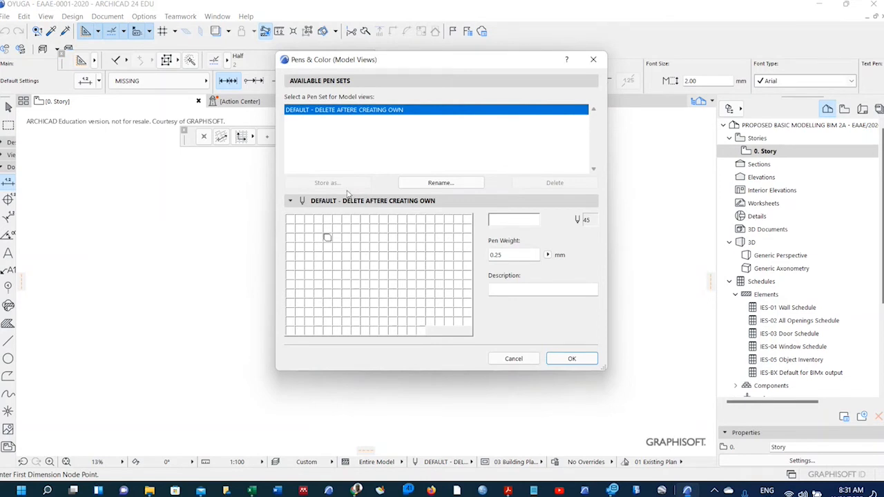
pyautogui.click(355, 302)
pyautogui.click(364, 256)
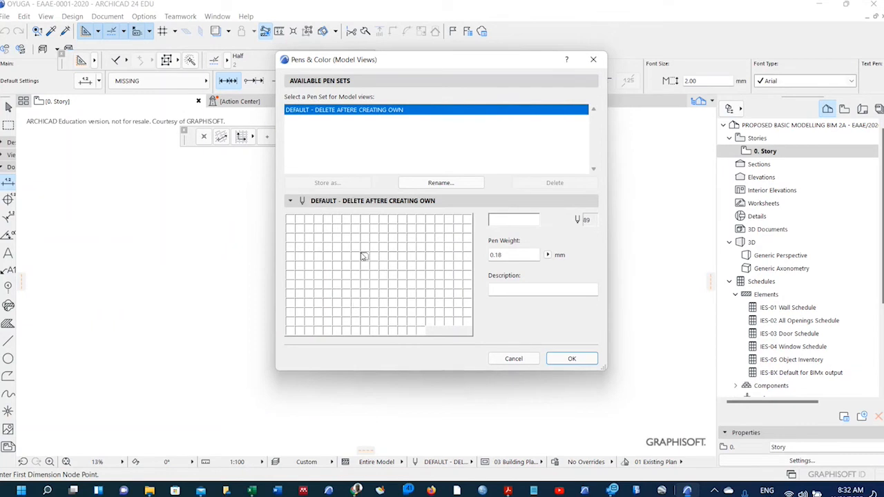
pyautogui.click(290, 220)
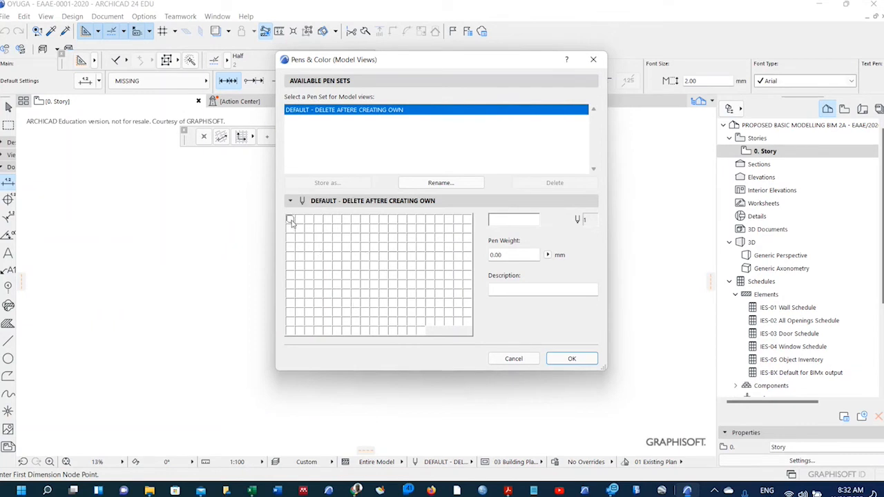
pyautogui.click(410, 322)
pyautogui.click(420, 331)
pyautogui.click(401, 276)
pyautogui.click(364, 285)
pyautogui.click(385, 256)
pyautogui.click(347, 229)
pyautogui.click(316, 286)
pyautogui.click(438, 303)
pyautogui.click(450, 322)
pyautogui.click(355, 331)
pyautogui.moveTo(508, 490)
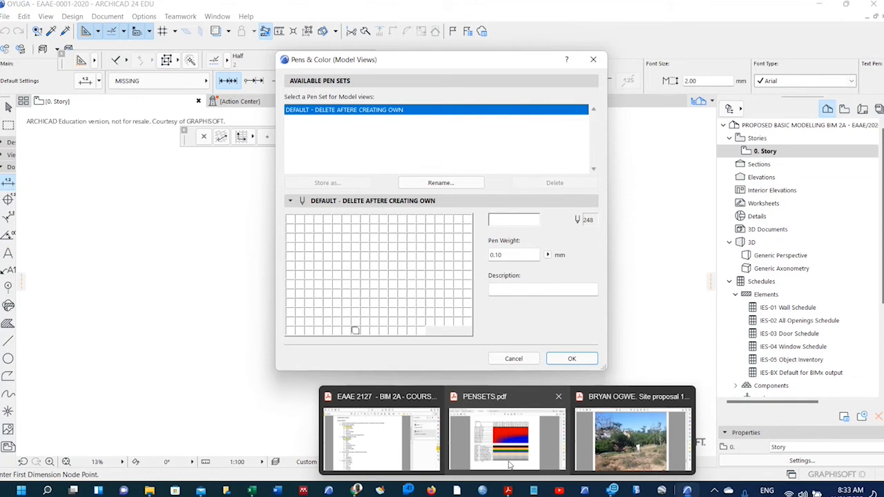
pyautogui.click(509, 465)
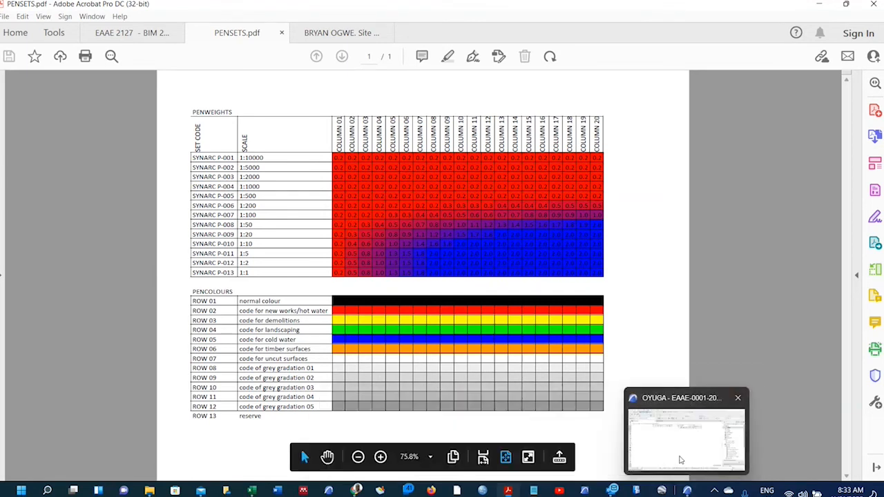
pyautogui.click(687, 491)
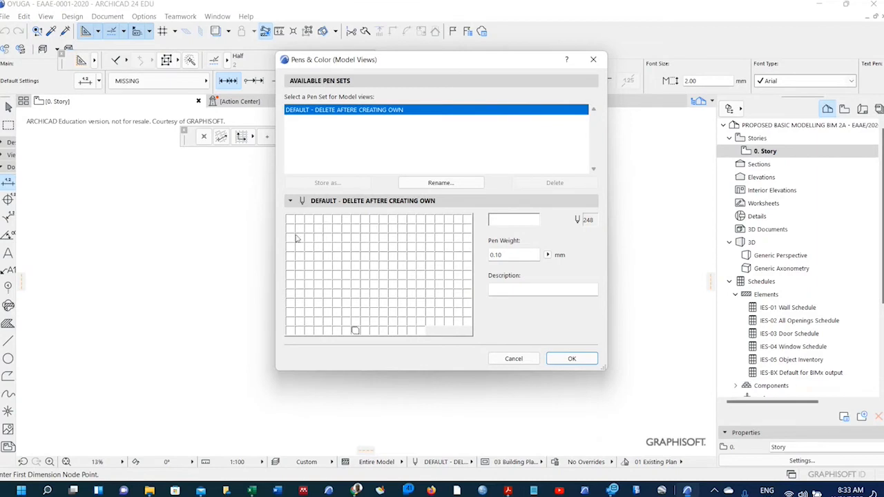
pyautogui.moveTo(508, 490)
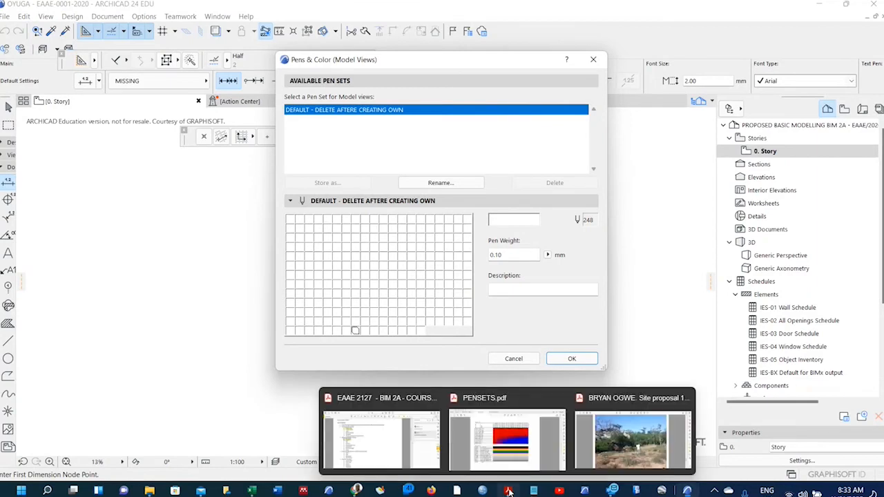
pyautogui.click(484, 442)
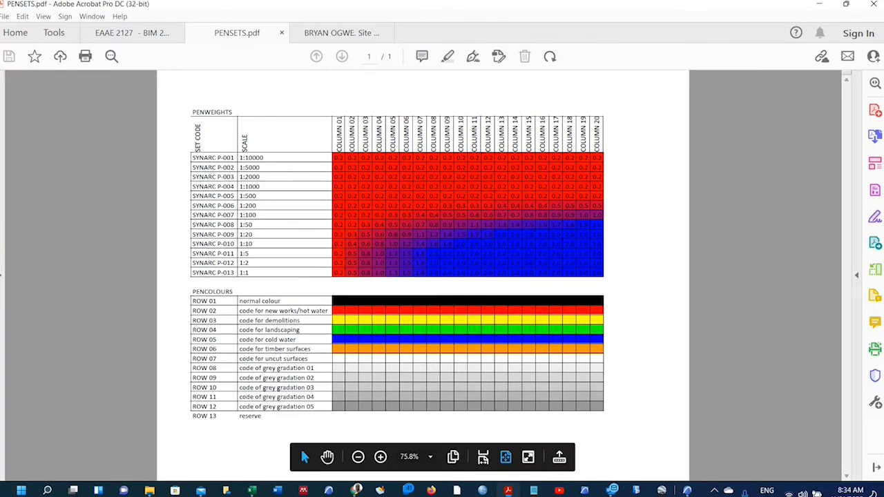
pyautogui.moveTo(688, 491)
pyautogui.click(683, 464)
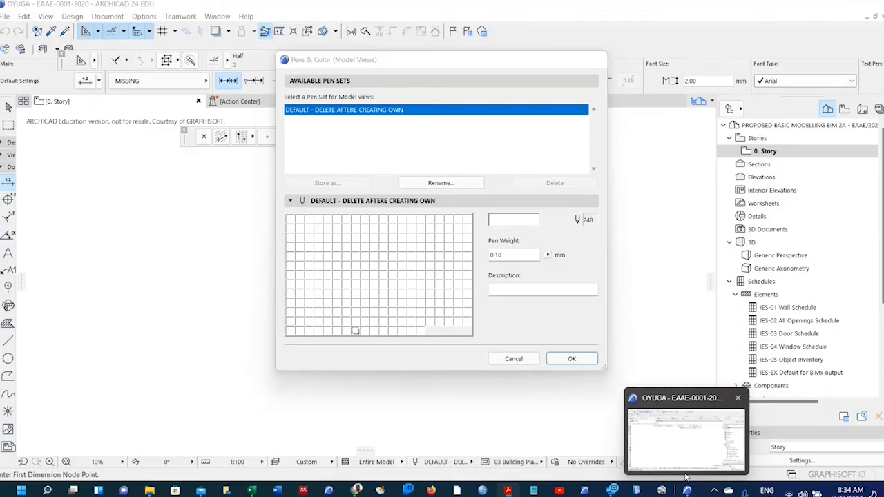
pyautogui.click(290, 220)
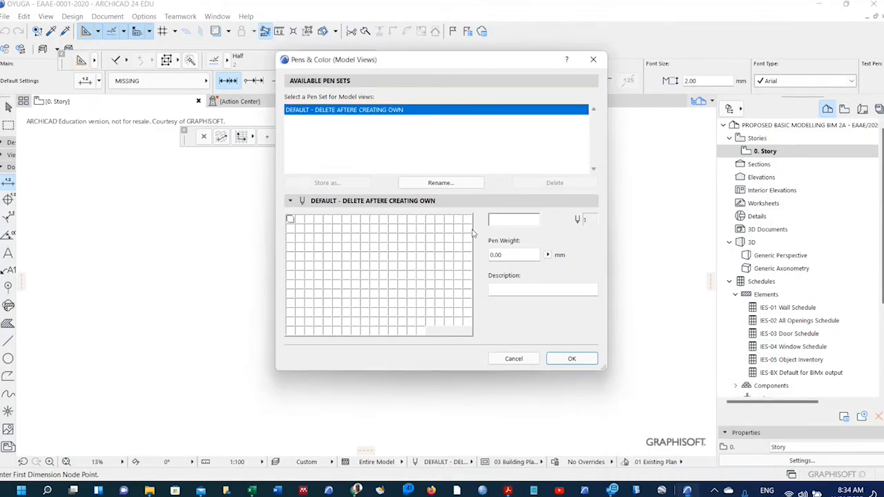
# Select the whole first row of pens, 1 through 20.
pyautogui.click(299, 222)
pyautogui.click(309, 221)
pyautogui.click(328, 221)
pyautogui.click(290, 221)
pyautogui.keyDown('shift'); pyautogui.click(469, 221); pyautogui.keyUp('shift')
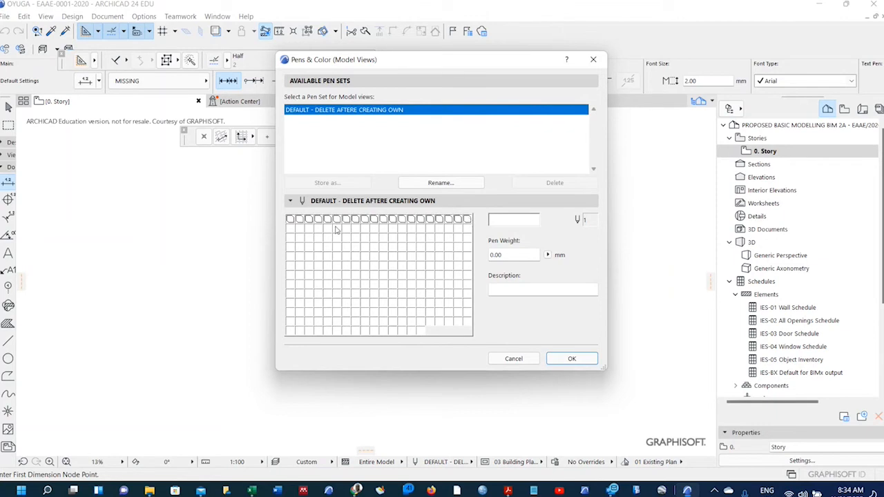
pyautogui.click(291, 219)
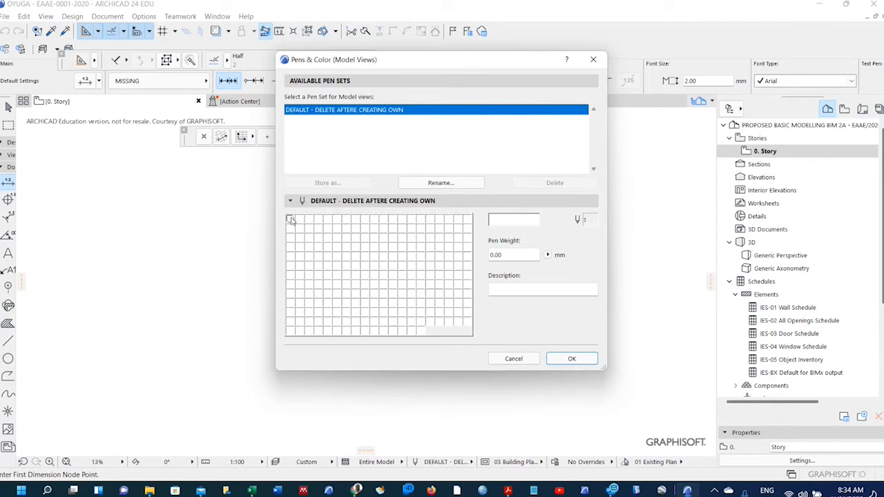
pyautogui.keyDown('shift'); pyautogui.click(466, 219); pyautogui.keyUp('shift')
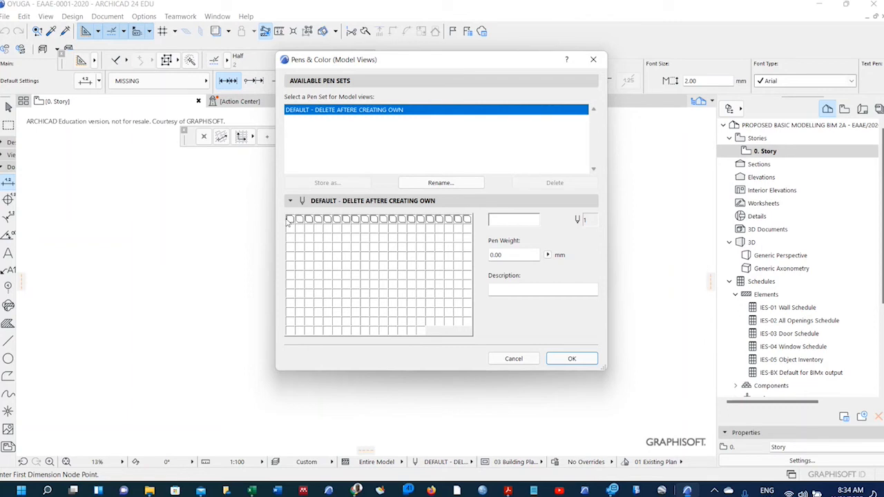
# Colour pens 1–20 red, then bring the PENSETS.pdf pen table forward.
pyautogui.click(510, 222)
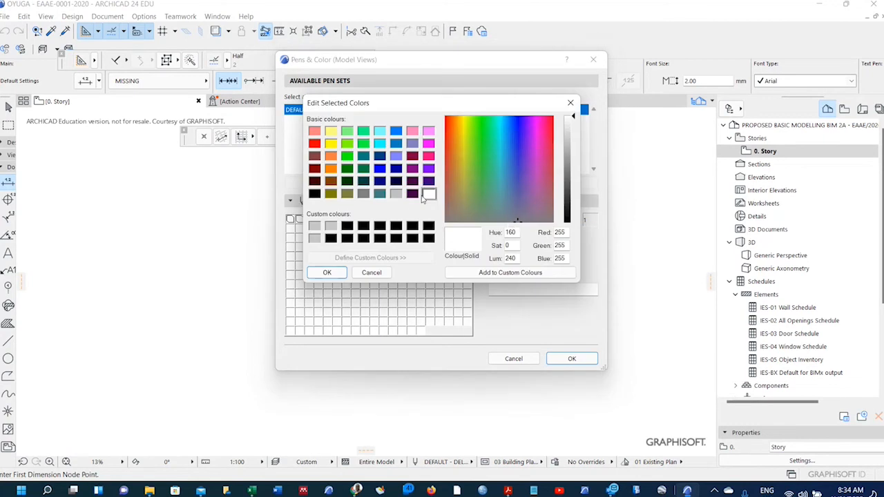
pyautogui.click(313, 143)
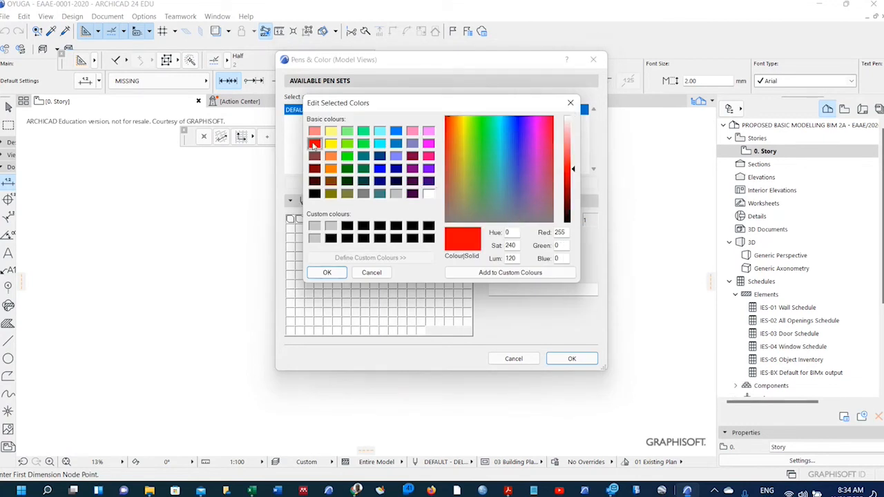
pyautogui.click(327, 272)
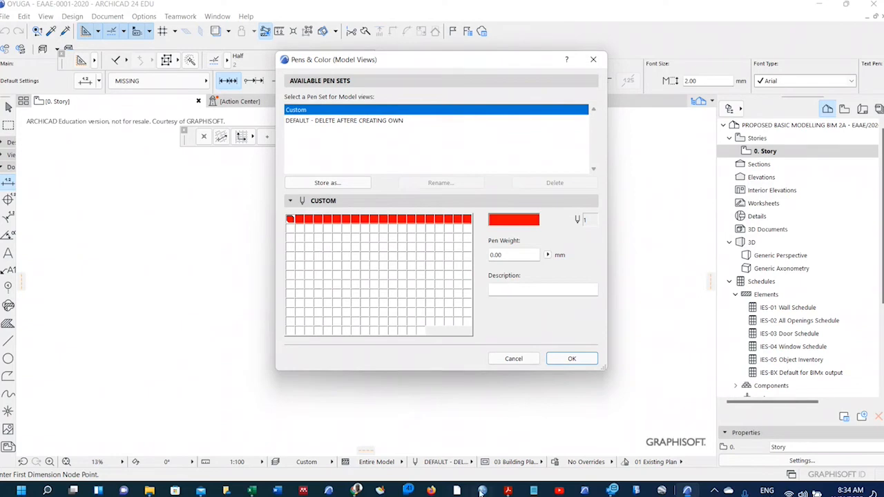
pyautogui.click(506, 491)
pyautogui.click(529, 456)
# Pick out the 'normal colour' text in the PDF's Row 01, then return to ARCHICAD.
pyautogui.moveTo(271, 300); pyautogui.dragTo(245, 302)
pyautogui.click(283, 302)
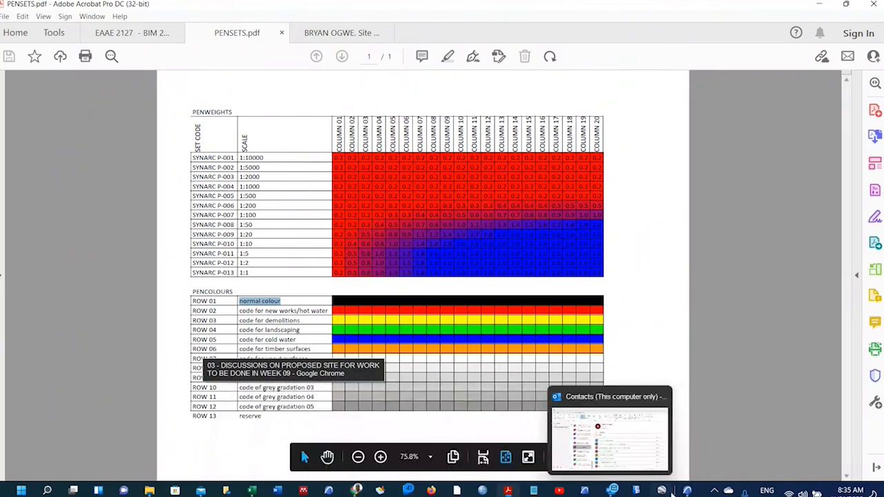
pyautogui.click(687, 490)
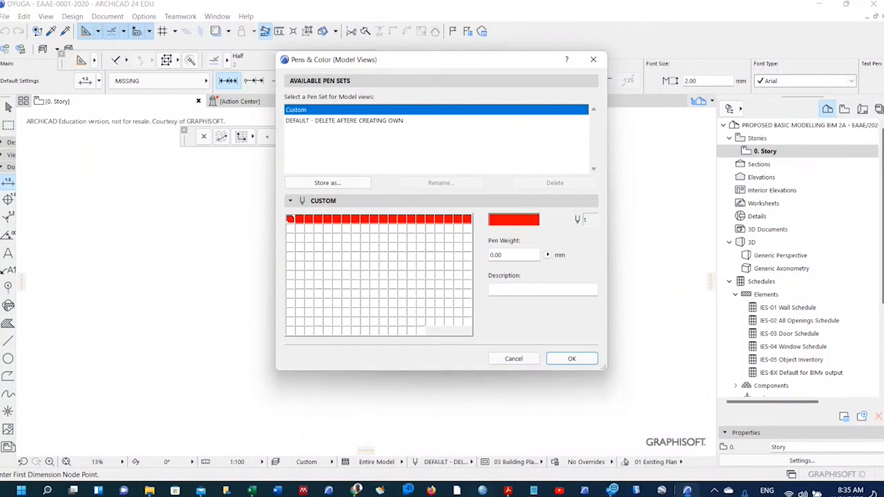
pyautogui.moveTo(507, 490)
pyautogui.click(510, 432)
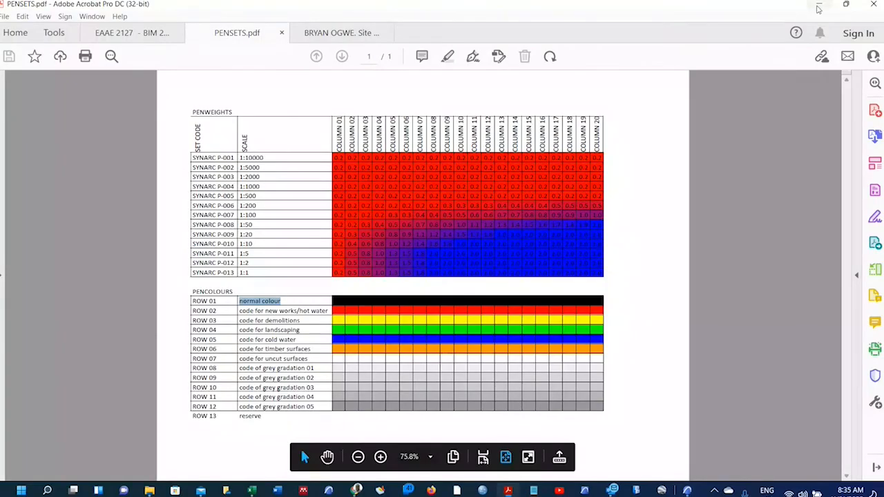
pyautogui.click(817, 8)
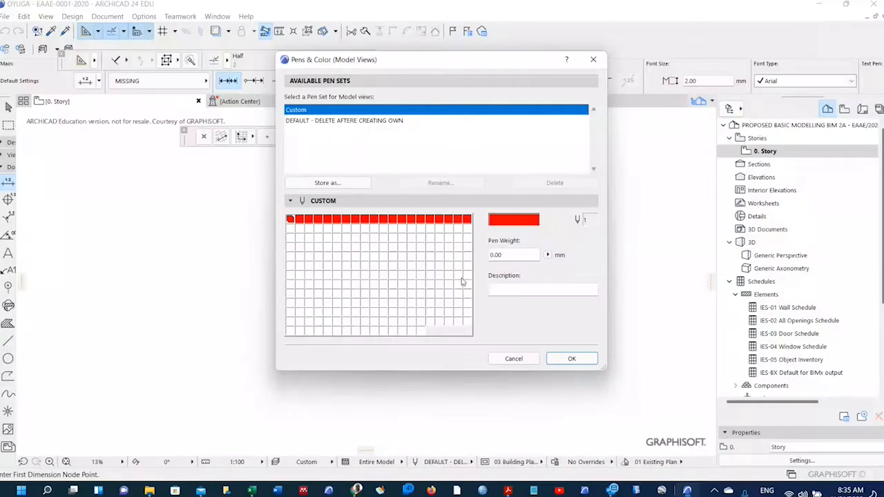
# Make pens 1–20 black.
pyautogui.click(326, 234)
pyautogui.click(292, 220)
pyautogui.keyDown('shift'); pyautogui.click(469, 219); pyautogui.keyUp('shift')
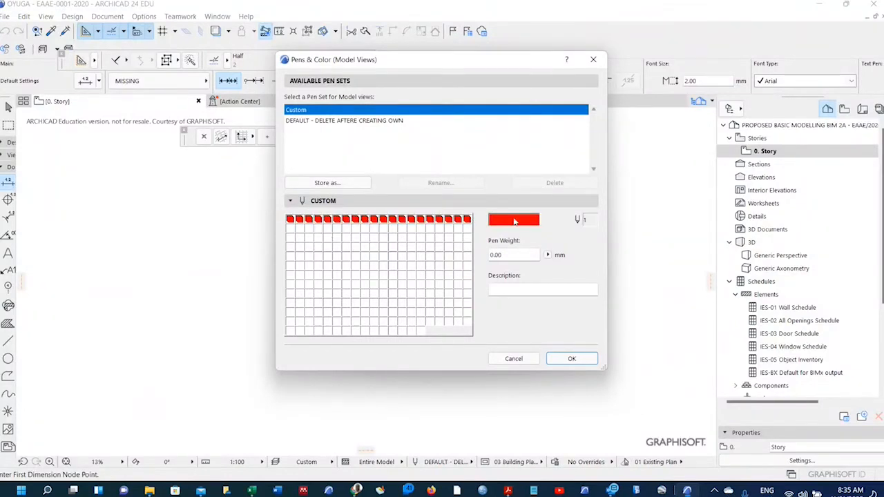
pyautogui.click(514, 221)
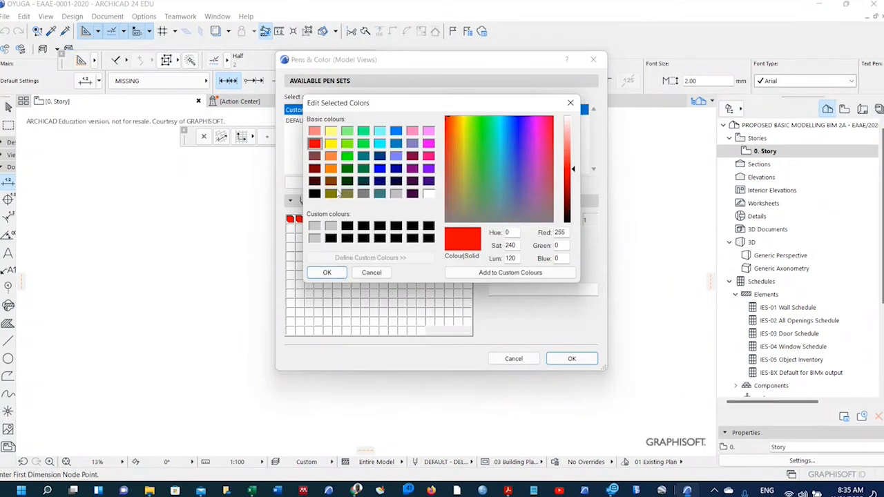
pyautogui.click(315, 194)
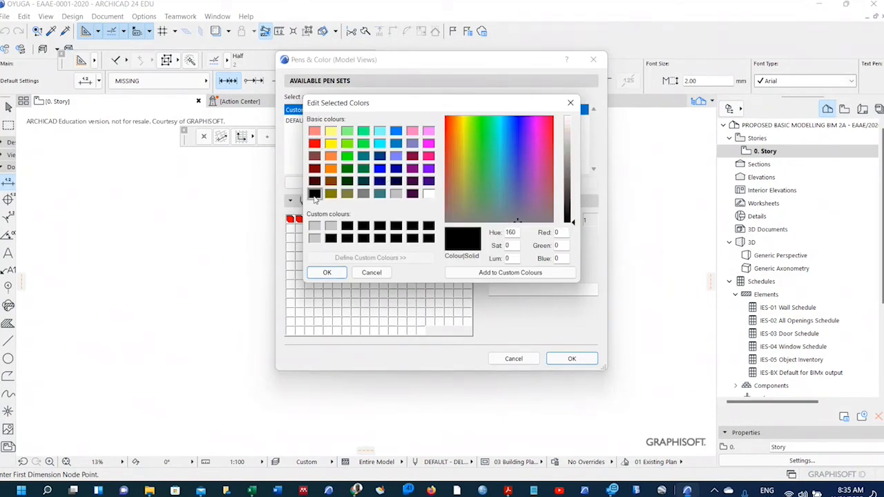
pyautogui.click(327, 274)
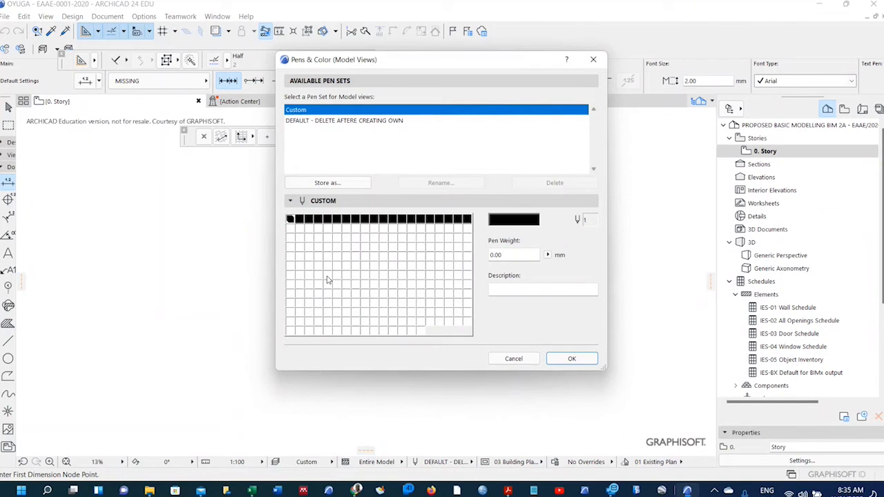
# Give pens 1–20 the description 'Normal colour'.
pyautogui.click(496, 290)
pyautogui.write('normal colour')
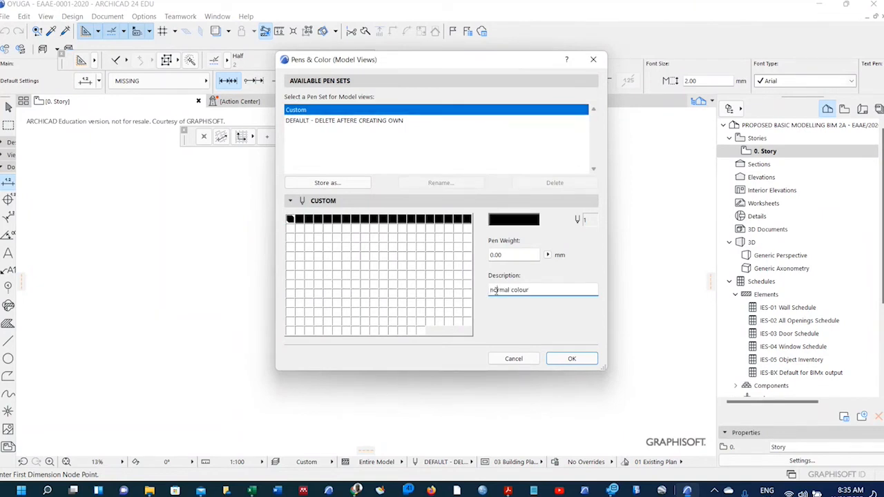
pyautogui.click(493, 290)
pyautogui.press('BackSpace')
pyautogui.write('N')
# Make the second row of pens, 21–40, red.
pyautogui.click(290, 229)
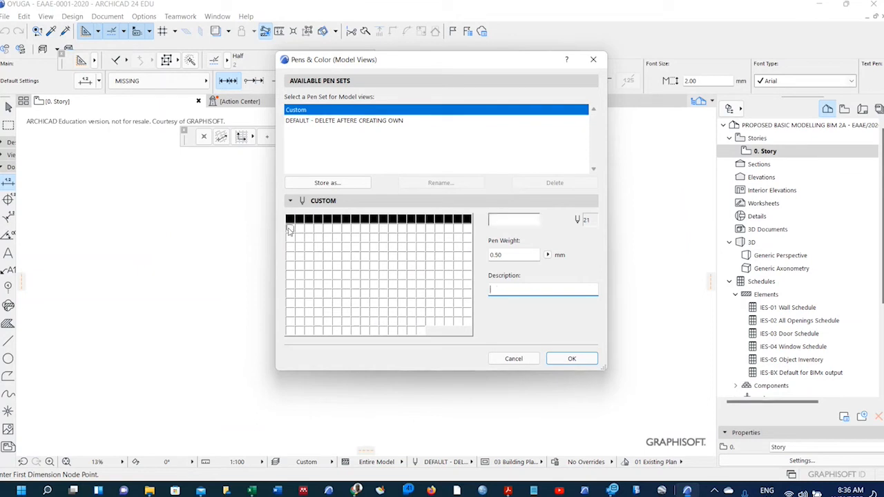
pyautogui.keyDown('shift'); pyautogui.click(467, 230); pyautogui.keyUp('shift')
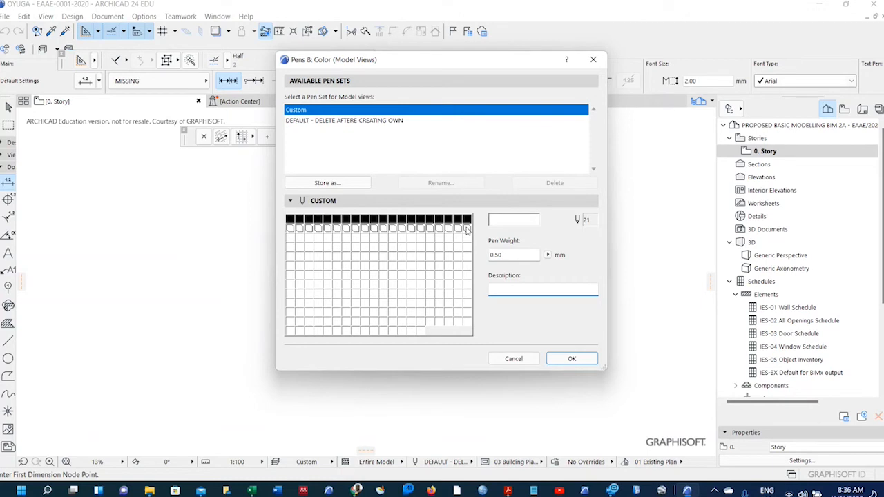
pyautogui.click(509, 224)
pyautogui.click(314, 143)
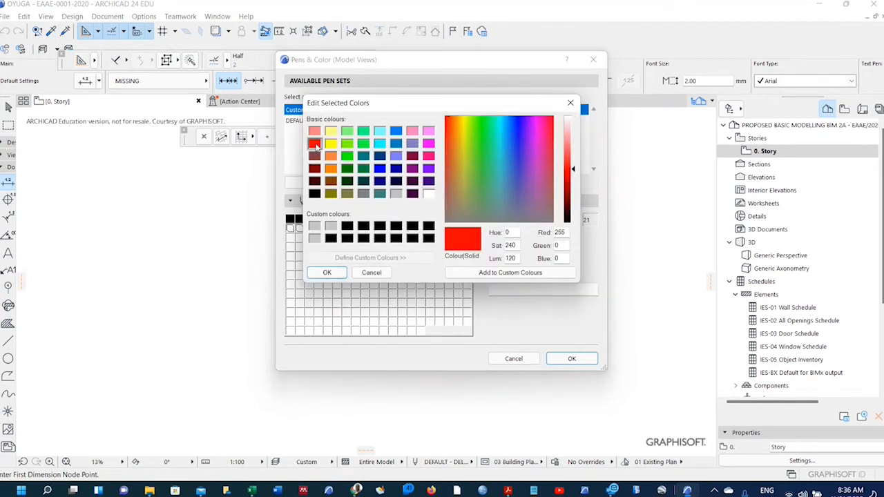
pyautogui.click(329, 272)
# Copy the 'new works/hot water' description from Row 02 of PENSETS.pdf.
pyautogui.moveTo(507, 490)
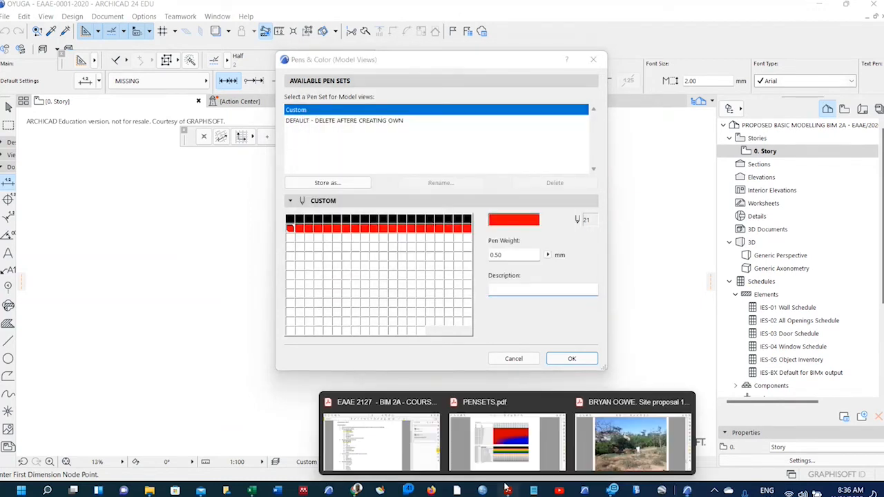
pyautogui.click(488, 447)
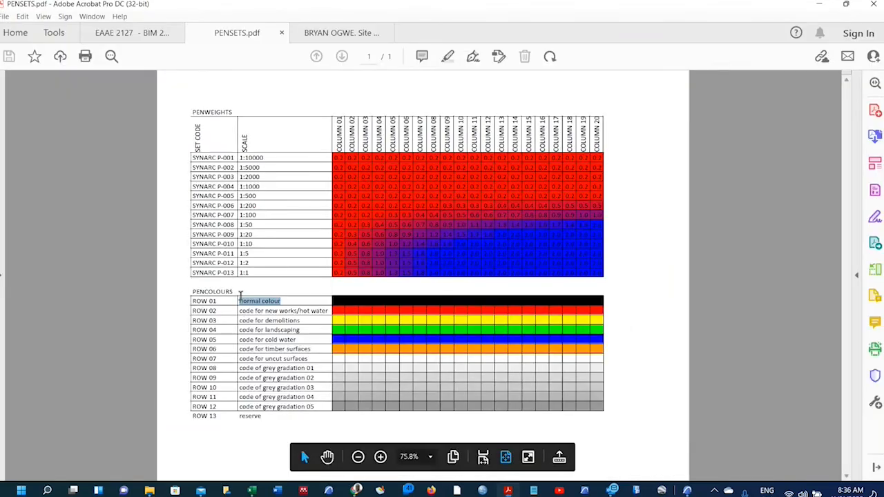
pyautogui.moveTo(241, 311); pyautogui.dragTo(326, 315)
pyautogui.hotkey('ctrl', 'c')
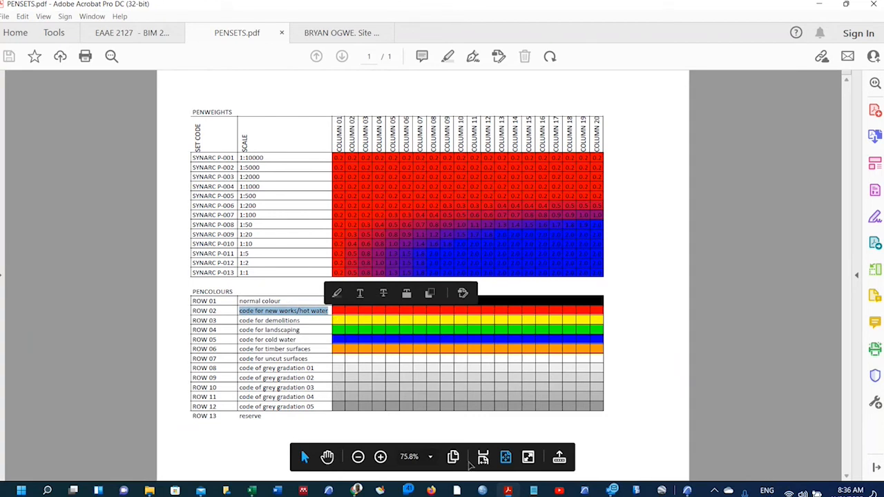
pyautogui.moveTo(508, 490)
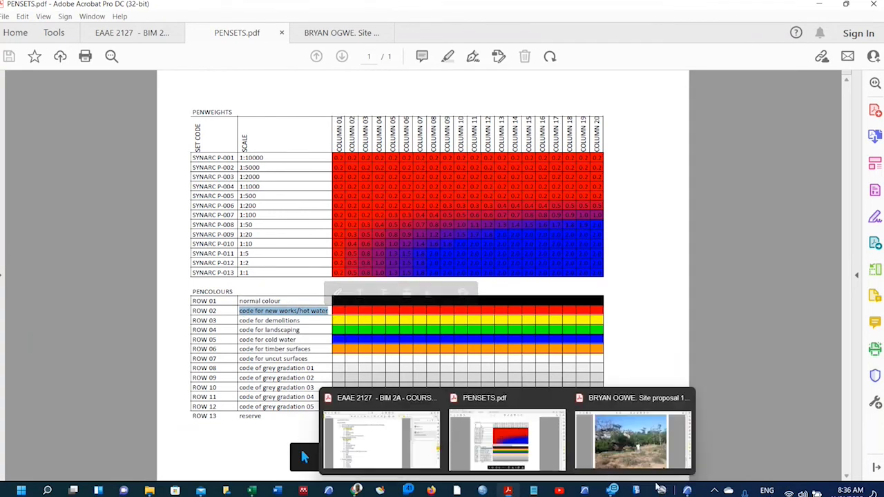
pyautogui.click(687, 490)
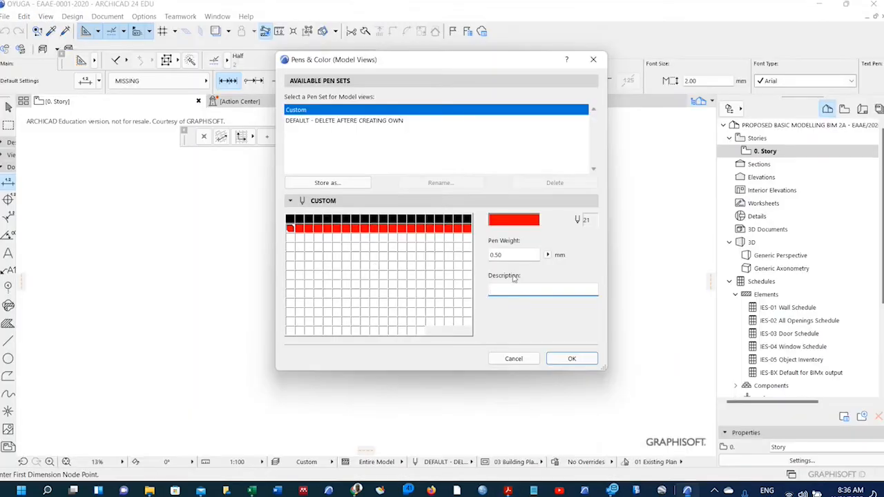
# Paste it as pen 21's description and edit it to 'New works/Hot water'.
pyautogui.hotkey('ctrl', 'v')
pyautogui.click(519, 290)
pyautogui.press('BackSpace')
pyautogui.press('BackSpace')
pyautogui.press('BackSpace')
pyautogui.press('BackSpace')
pyautogui.press('BackSpace')
pyautogui.press('BackSpace')
pyautogui.press('BackSpace')
pyautogui.press('BackSpace')
pyautogui.press('BackSpace')
pyautogui.press('BackSpace')
pyautogui.write('N')
pyautogui.click(522, 290)
pyautogui.press('Delete')
pyautogui.write('H')
# Make the third row of pens, 41–60, yellow.
pyautogui.click(289, 238)
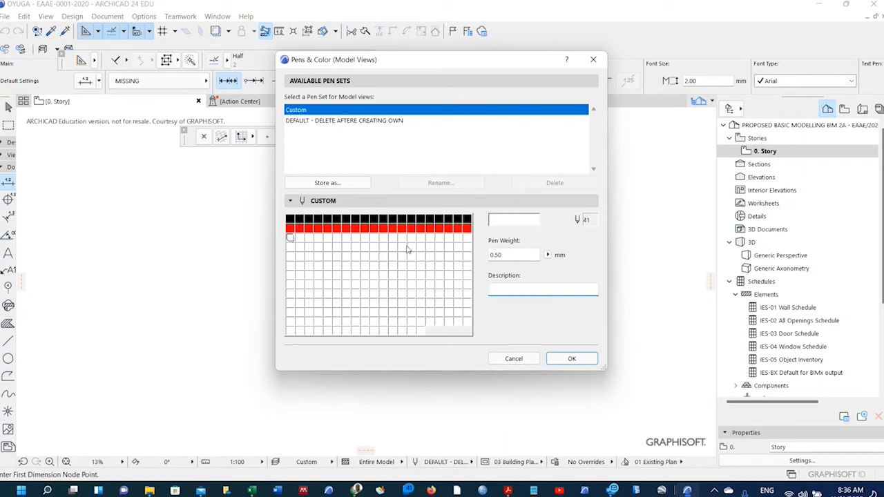
pyautogui.keyDown('shift'); pyautogui.click(467, 239); pyautogui.keyUp('shift')
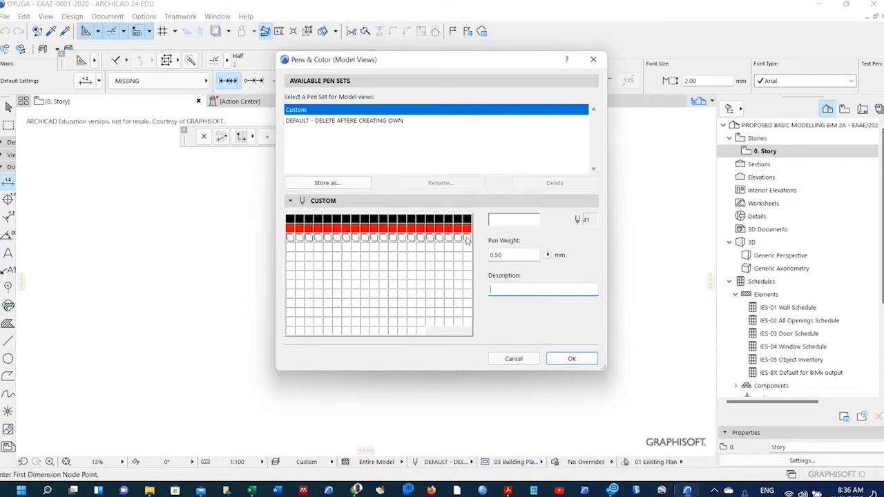
pyautogui.click(501, 222)
pyautogui.click(330, 143)
pyautogui.click(336, 274)
# Copy 'demolitions' from Row 03 of PENSETS.pdf and enter it as pen 41's description 'Demolitions'.
pyautogui.moveTo(508, 490)
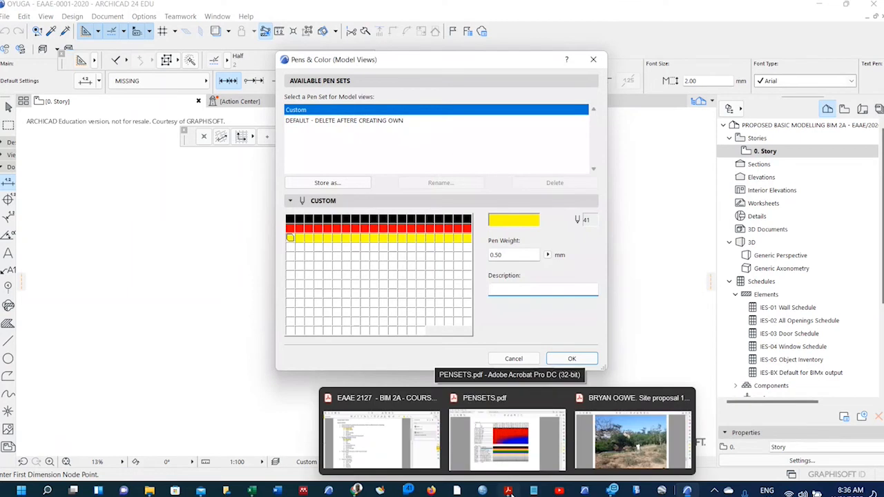
pyautogui.click(503, 424)
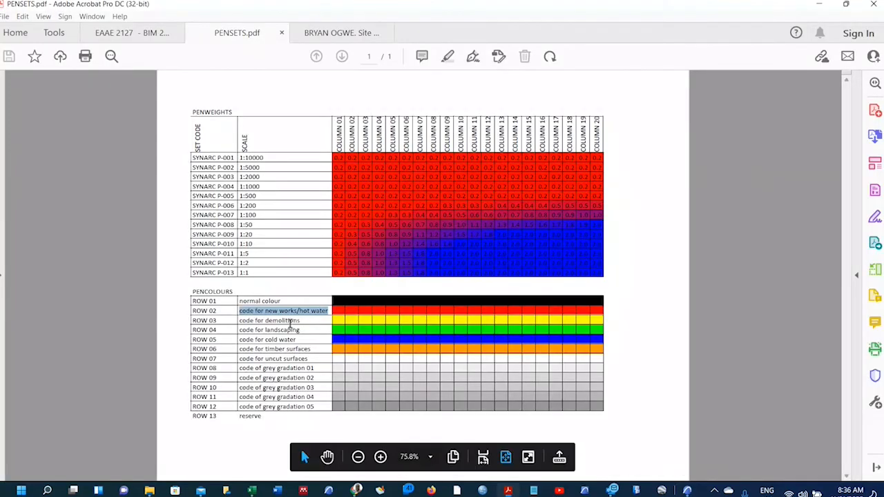
pyautogui.tripleClick(292, 322)
pyautogui.click(301, 321)
pyautogui.moveTo(301, 321)
pyautogui.mouseDown()
pyautogui.moveTo(262, 322)
pyautogui.moveTo(299, 323)
pyautogui.mouseUp()
pyautogui.hotkey('ctrl', 'c')
pyautogui.click(243, 325)
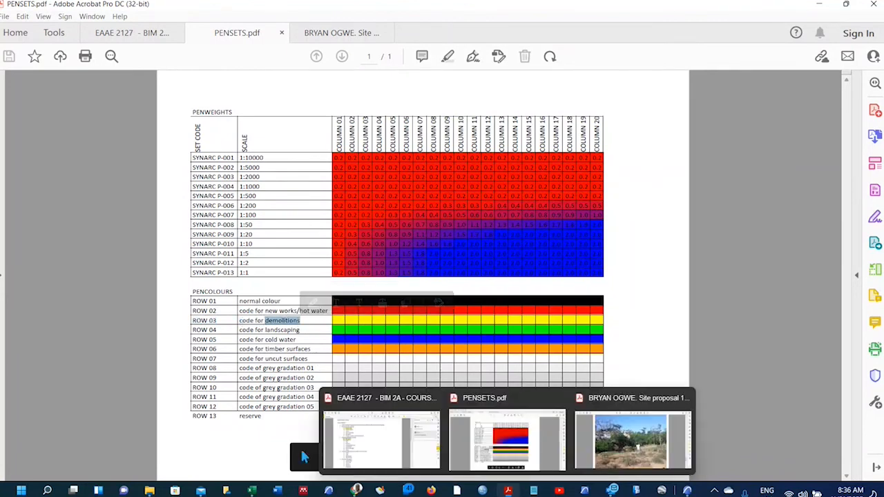
pyautogui.moveTo(355, 490)
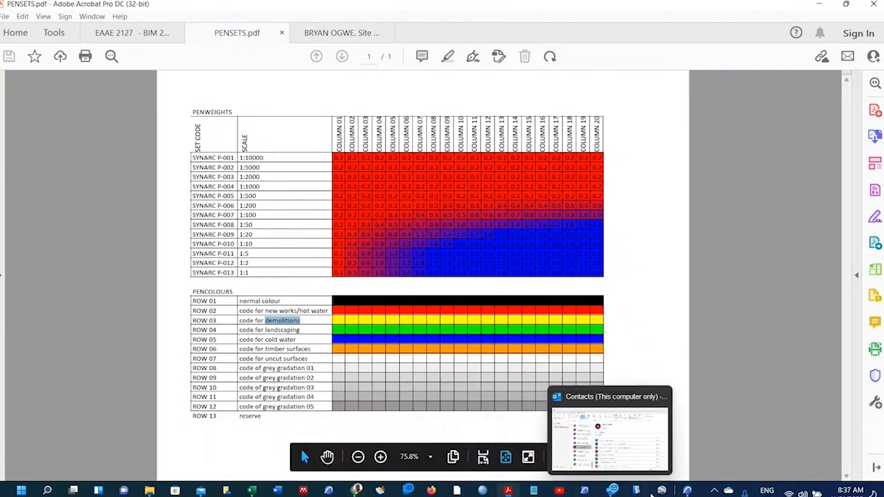
pyautogui.moveTo(687, 491)
pyautogui.click(679, 445)
pyautogui.click(500, 290)
pyautogui.hotkey('ctrl', 'v')
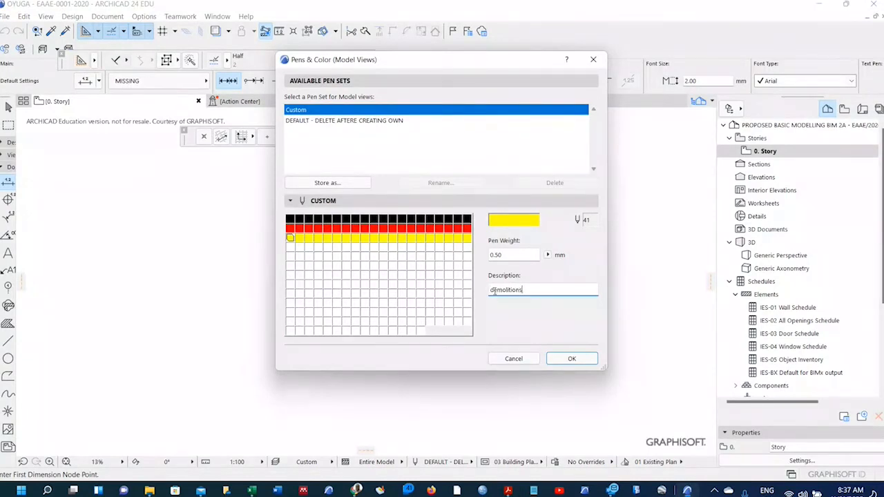
pyautogui.write('D')
# Review the PENSETS.pdf table again, then reselect pen 1 in ARCHICAD.
pyautogui.click(508, 490)
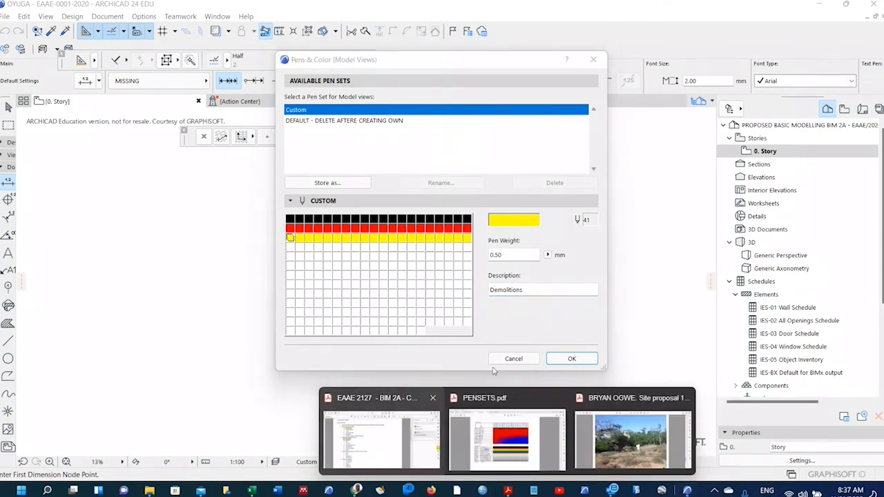
pyautogui.click(507, 436)
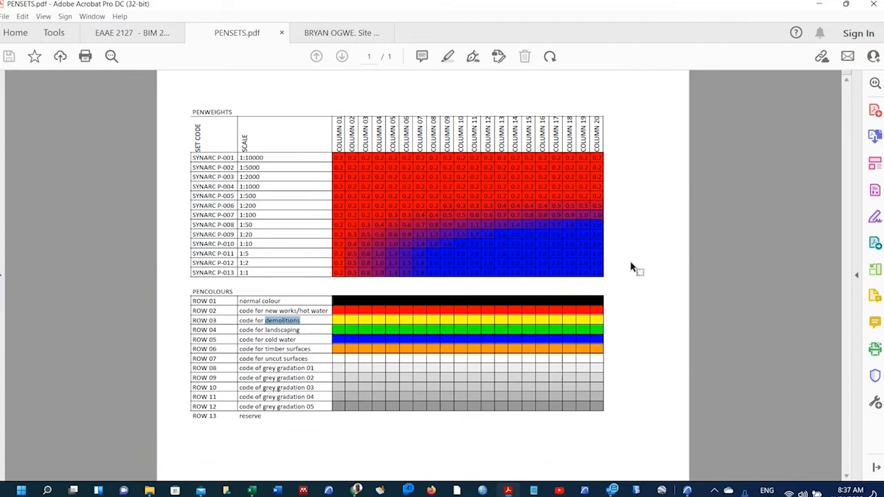
pyautogui.moveTo(687, 490)
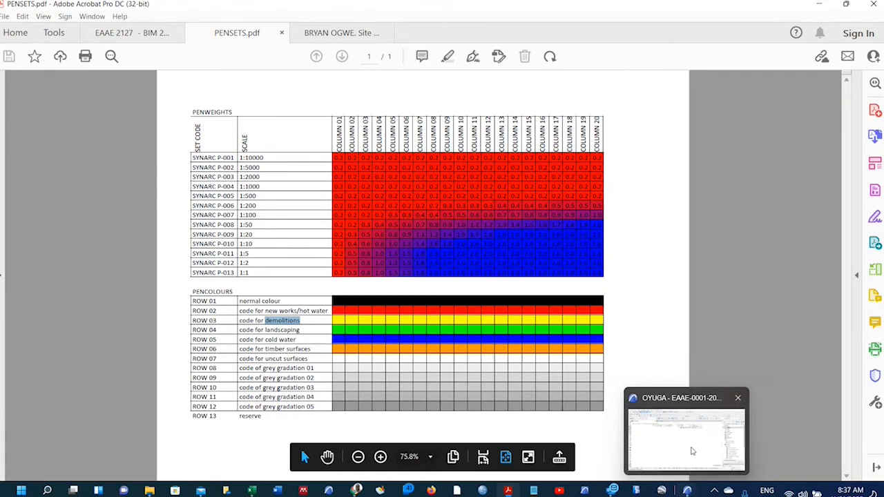
pyautogui.click(685, 439)
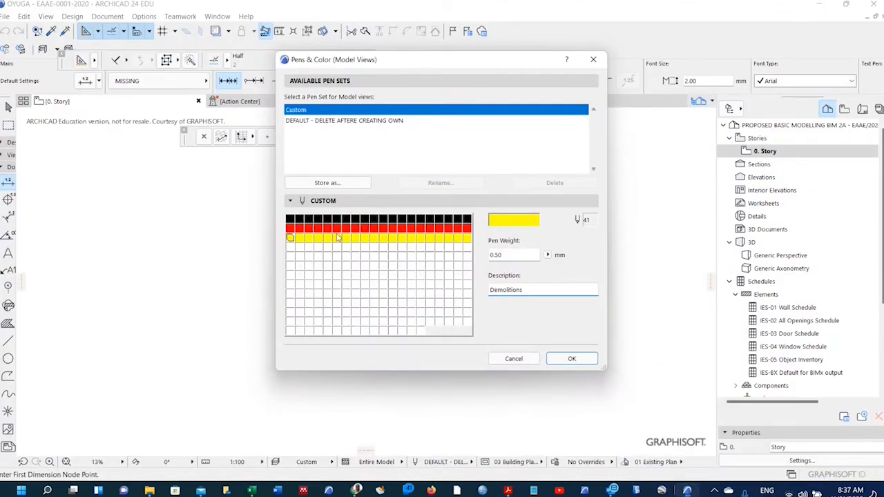
pyautogui.click(290, 220)
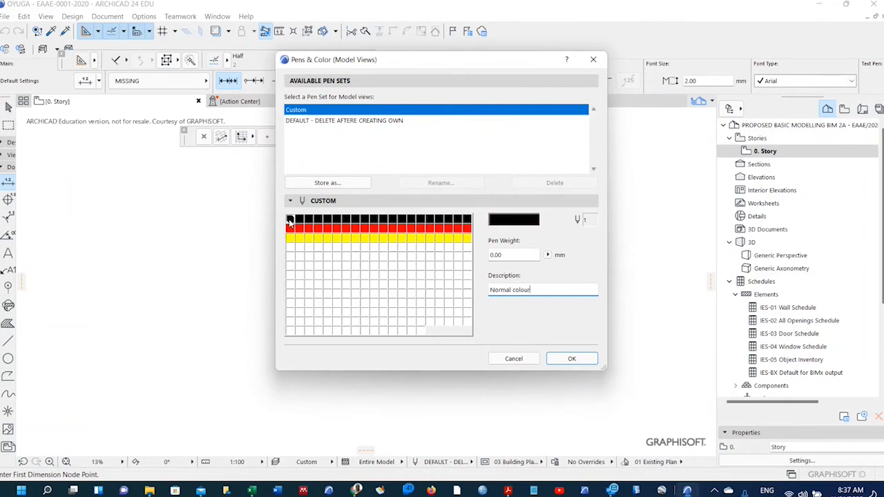
pyautogui.keyDown('shift'); pyautogui.click(291, 323); pyautogui.keyUp('shift')
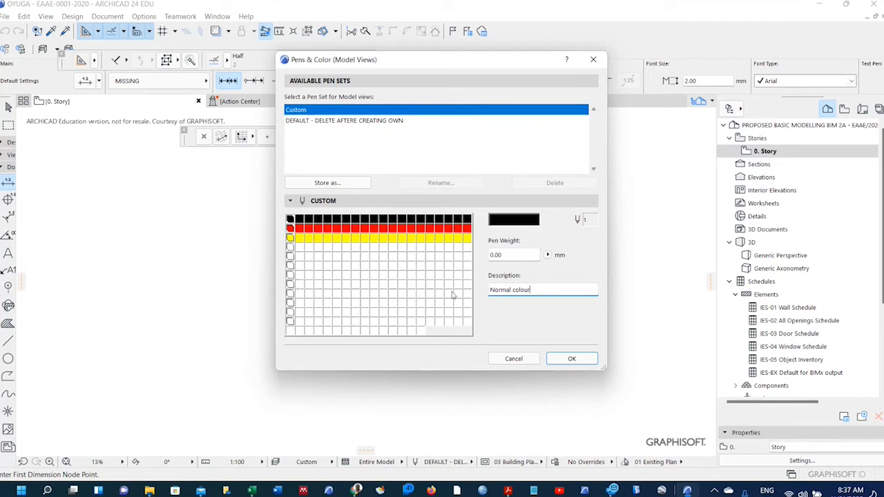
pyautogui.click(509, 255)
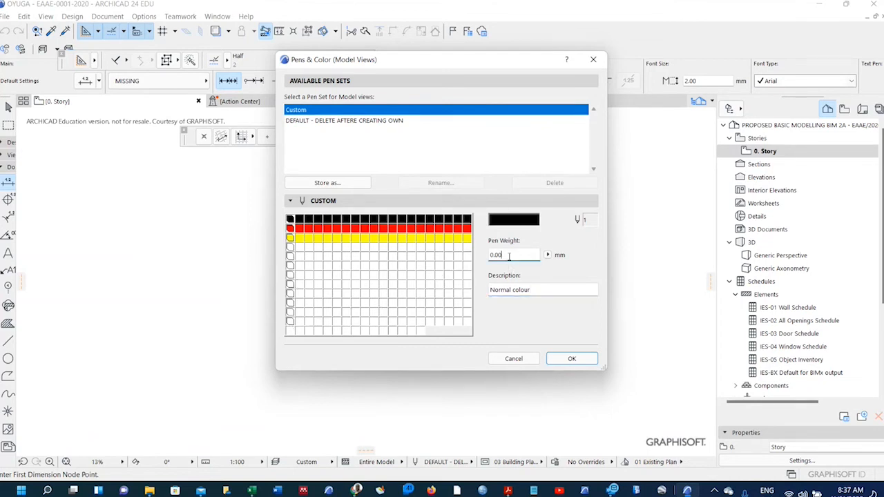
pyautogui.press('BackSpace')
pyautogui.write('20')
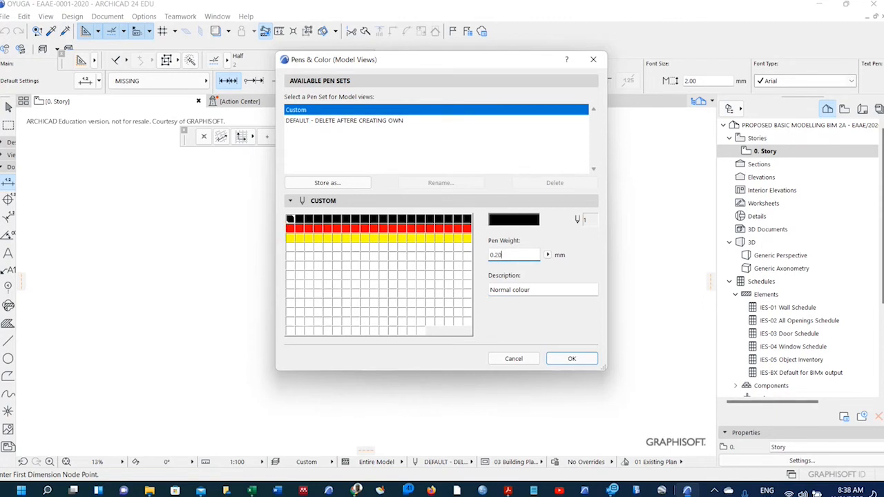
pyautogui.click(291, 273)
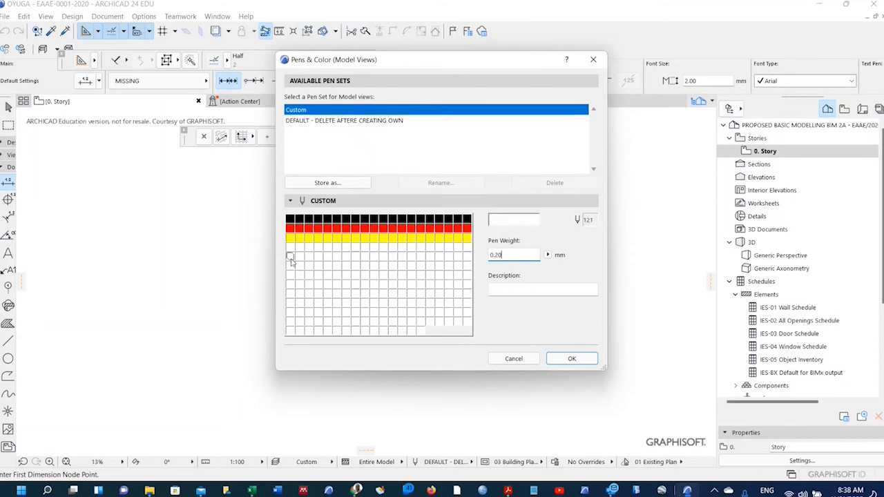
pyautogui.click(299, 219)
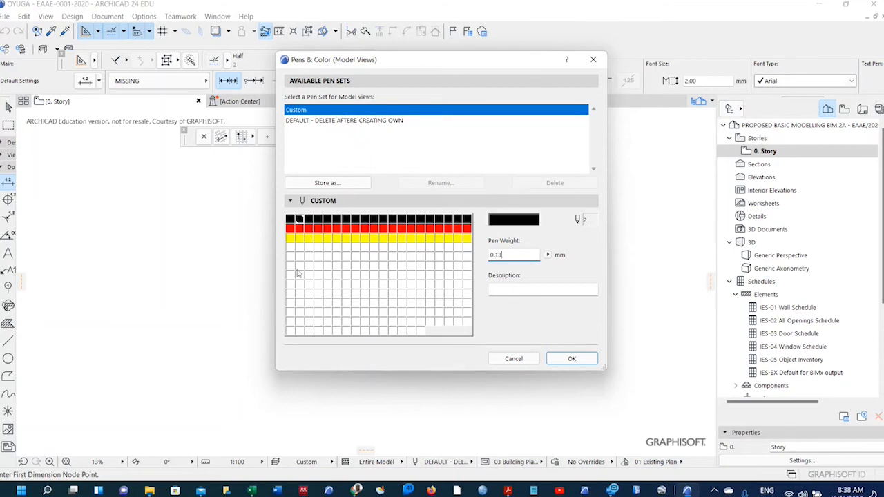
pyautogui.keyDown('shift'); pyautogui.click(299, 320); pyautogui.keyUp('shift')
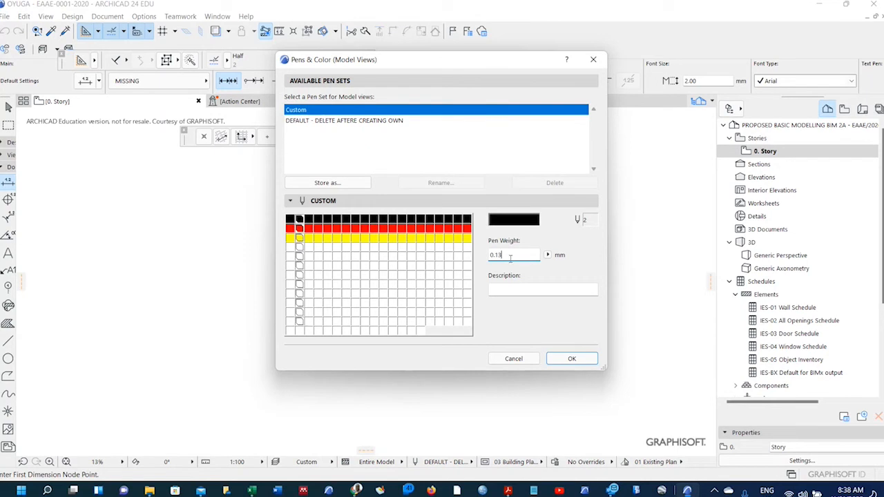
pyautogui.press('BackSpace')
pyautogui.press('BackSpace')
pyautogui.write('20')
pyautogui.click(309, 220)
pyautogui.keyDown('shift'); pyautogui.click(310, 321); pyautogui.keyUp('shift')
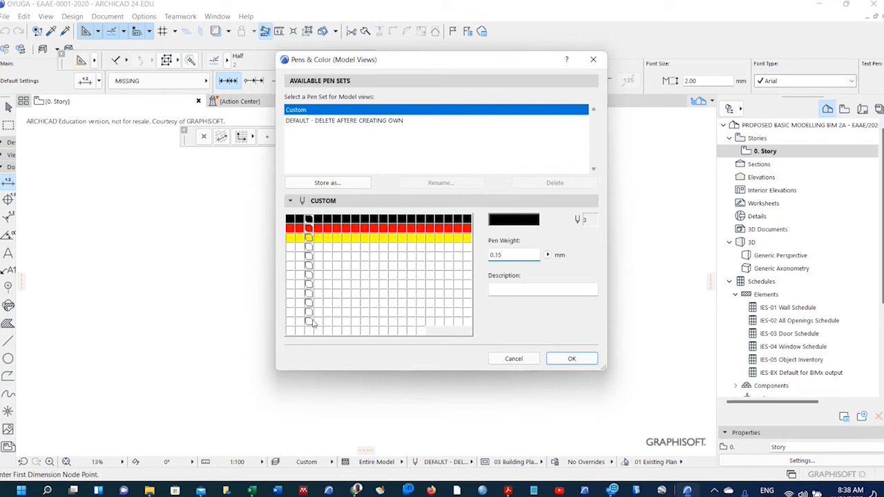
pyautogui.click(504, 256)
pyautogui.press('BackSpace')
pyautogui.press('BackSpace')
pyautogui.write('30')
pyautogui.click(309, 220)
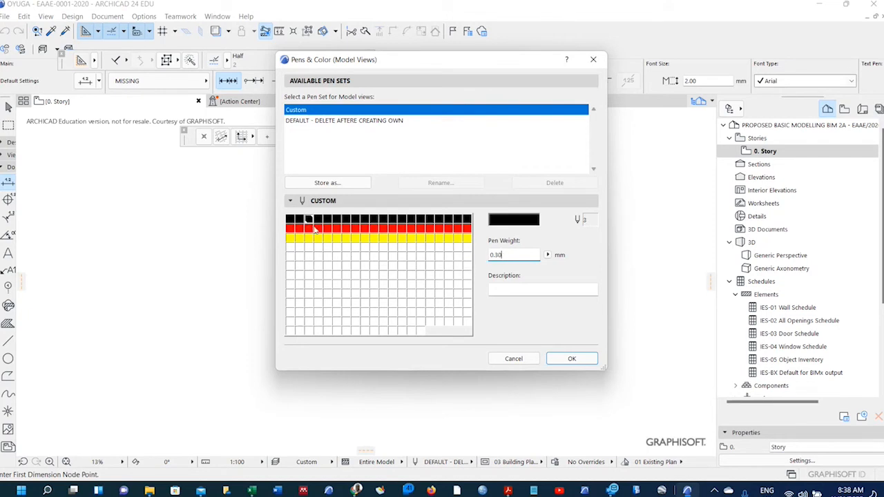
pyautogui.click(317, 219)
pyautogui.keyDown('shift'); pyautogui.click(318, 321); pyautogui.keyUp('shift')
pyautogui.click(511, 258)
pyautogui.press('BackSpace')
pyautogui.write('40')
pyautogui.click(327, 220)
pyautogui.keyDown('shift'); pyautogui.click(328, 324); pyautogui.keyUp('shift')
pyautogui.click(514, 257)
pyautogui.press('BackSpace')
pyautogui.press('BackSpace')
pyautogui.write('50')
pyautogui.click(467, 219)
pyautogui.keyDown('shift'); pyautogui.click(467, 322); pyautogui.keyUp('shift')
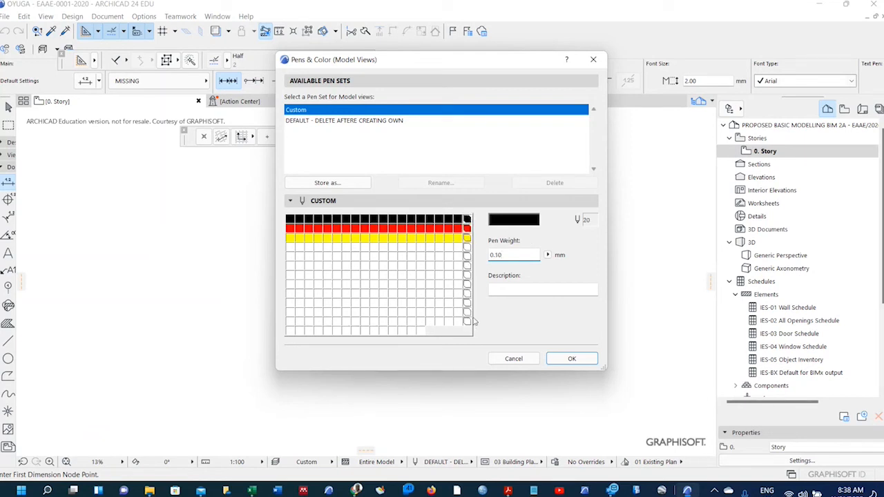
pyautogui.doubleClick(506, 256)
pyautogui.write('2')
pyautogui.click(458, 219)
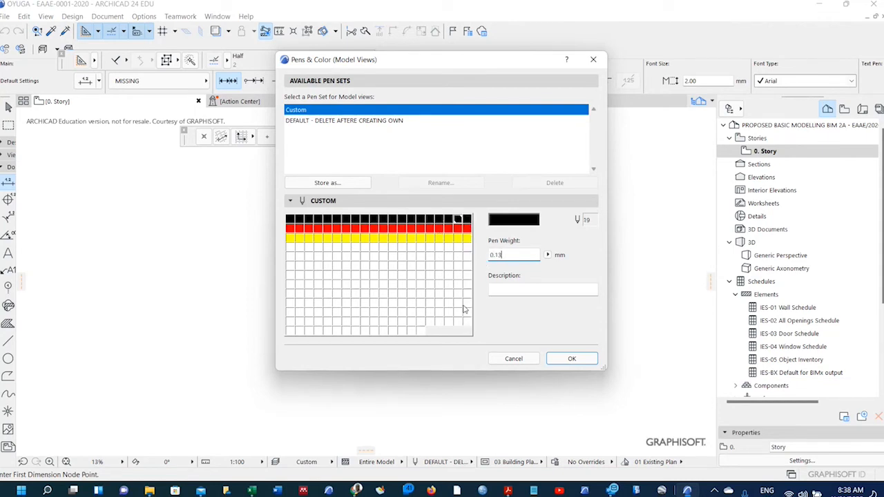
pyautogui.keyDown('shift'); pyautogui.click(460, 323); pyautogui.keyUp('shift')
pyautogui.moveTo(512, 256); pyautogui.dragTo(489, 257)
pyautogui.write('1.90')
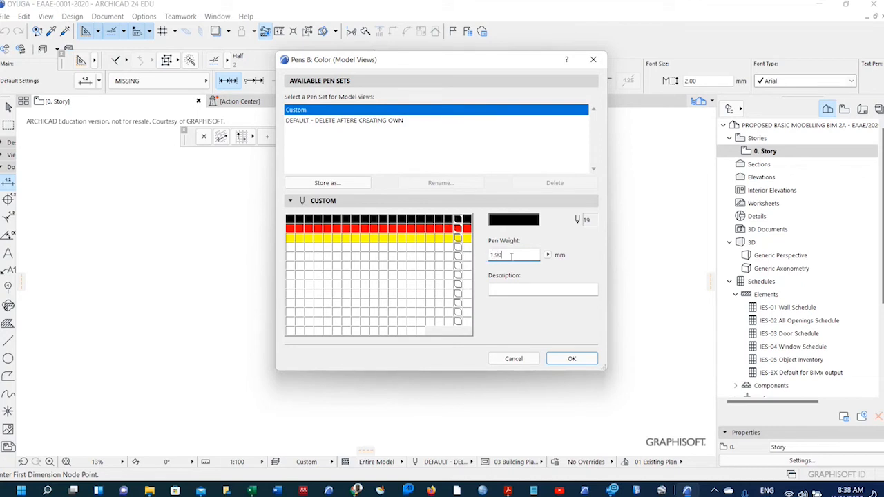
pyautogui.click(448, 219)
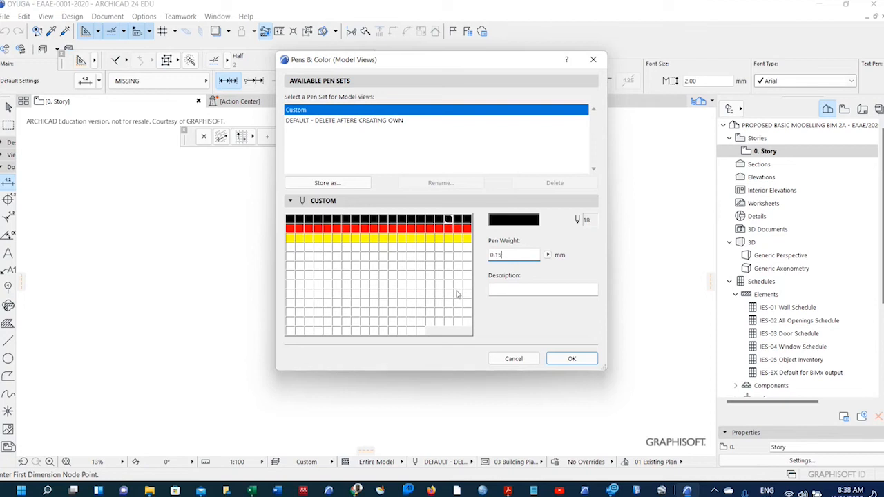
pyautogui.keyDown('shift'); pyautogui.click(448, 323); pyautogui.keyUp('shift')
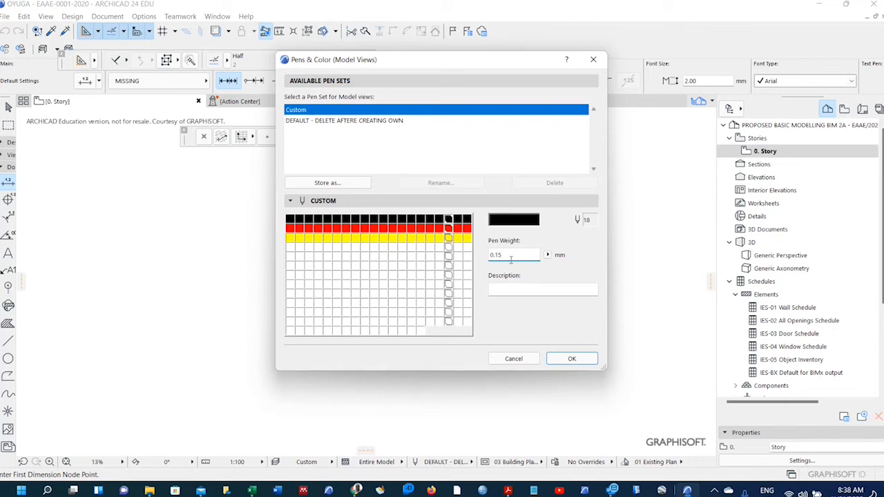
pyautogui.press('BackSpace')
pyautogui.press('BackSpace')
pyautogui.press('BackSpace')
pyautogui.press('BackSpace')
pyautogui.write('1.80')
pyautogui.click(290, 220)
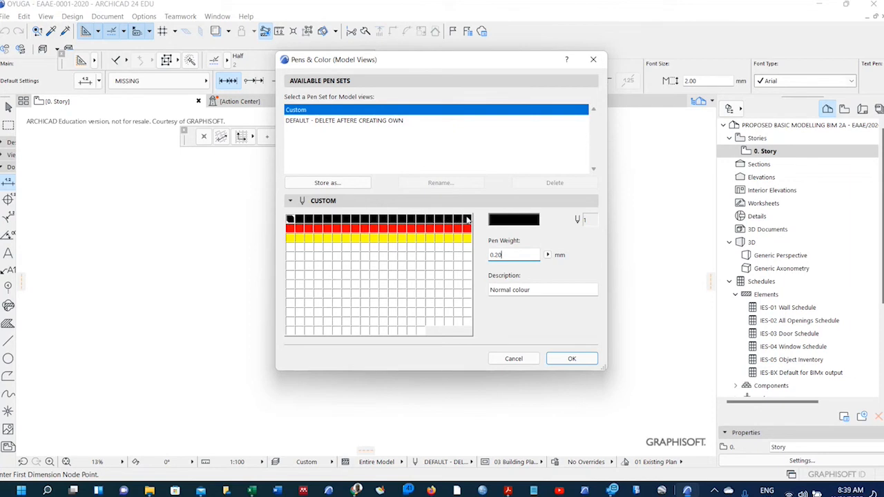
# Check the weights of pens 1, 2, 4, 6, 10, 20 and red pen 23.
pyautogui.click(467, 220)
pyautogui.click(290, 220)
pyautogui.click(299, 219)
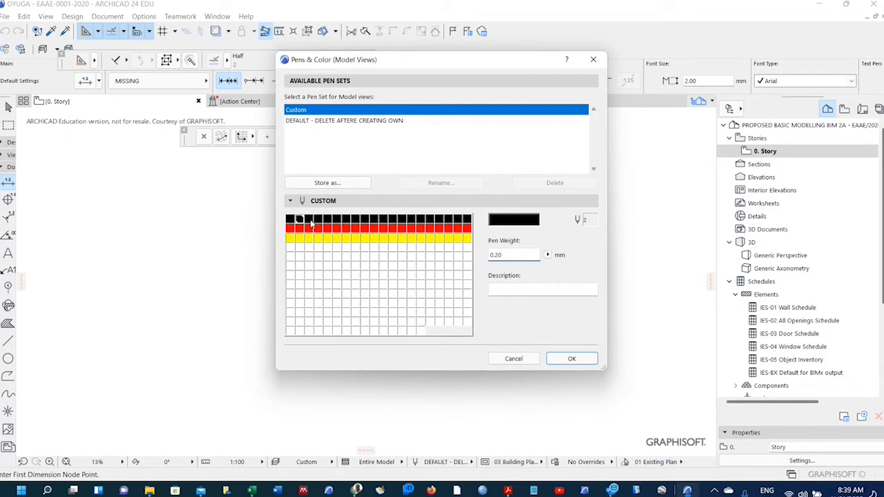
pyautogui.click(374, 219)
pyautogui.click(467, 219)
pyautogui.click(309, 229)
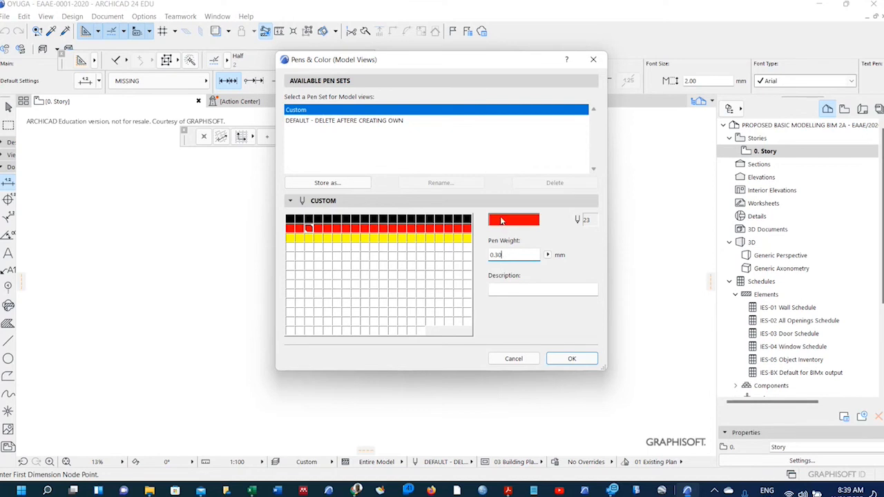
pyautogui.click(290, 219)
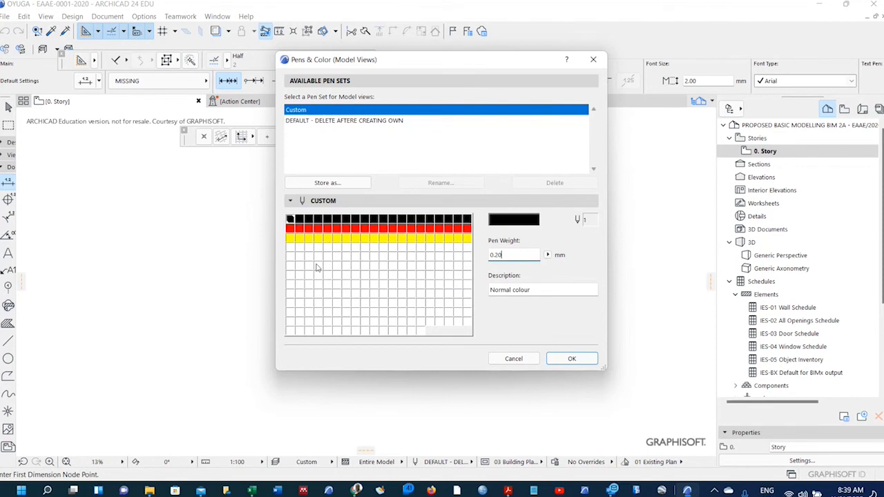
pyautogui.click(296, 220)
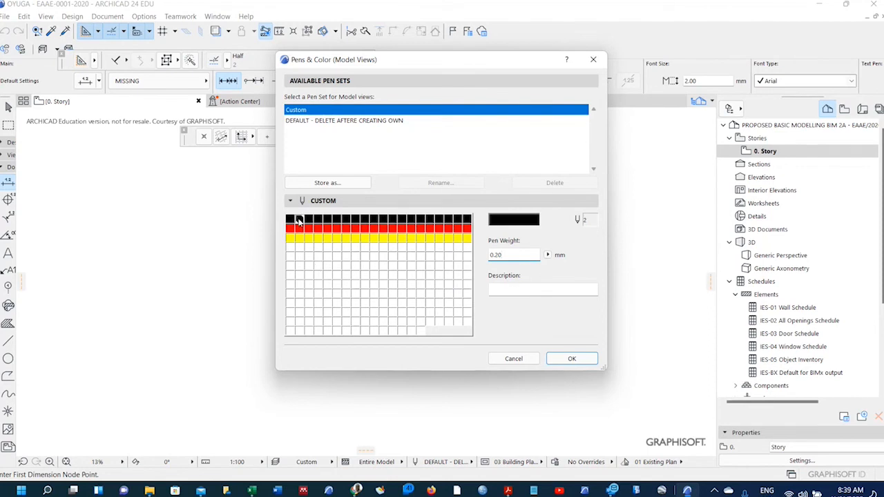
pyautogui.click(290, 219)
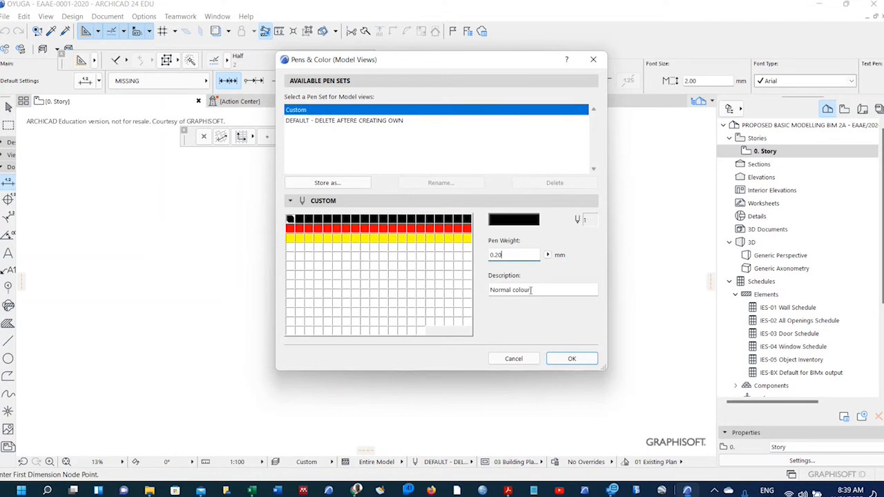
pyautogui.click(299, 221)
pyautogui.click(318, 221)
pyautogui.click(338, 220)
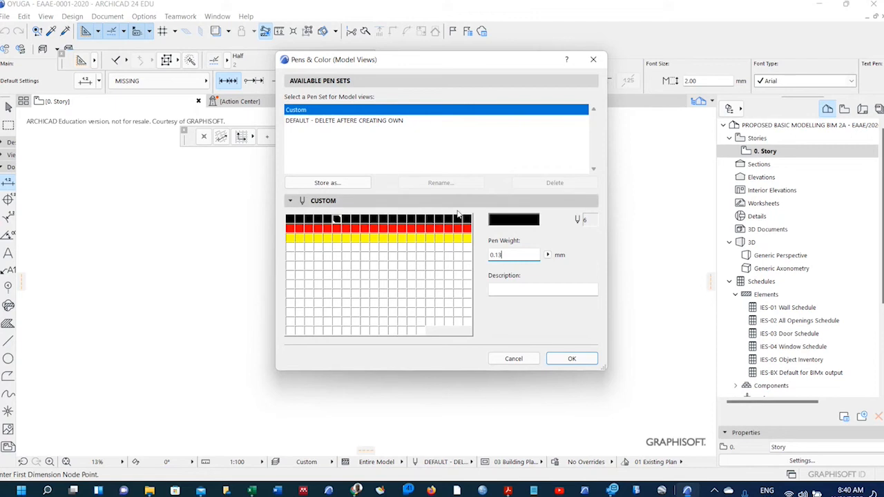
# Compare against the PENSETS.pdf pen table, then return to ARCHICAD's pen settings.
pyautogui.click(505, 490)
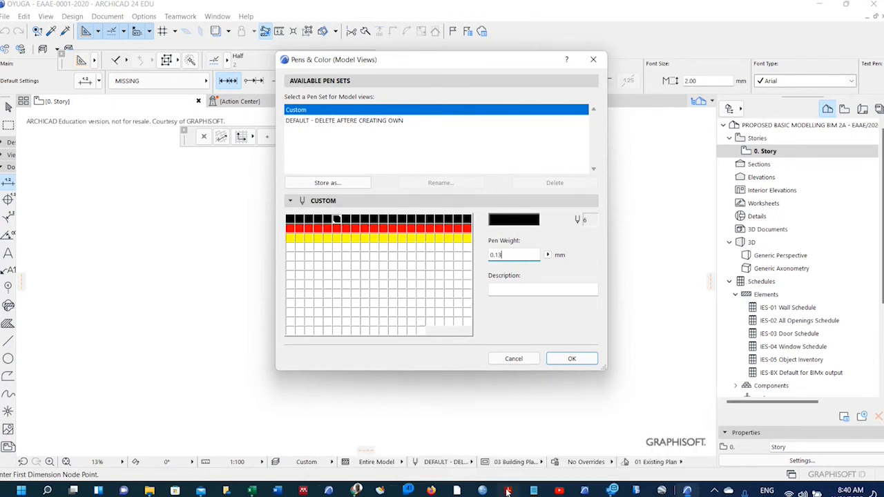
pyautogui.click(496, 452)
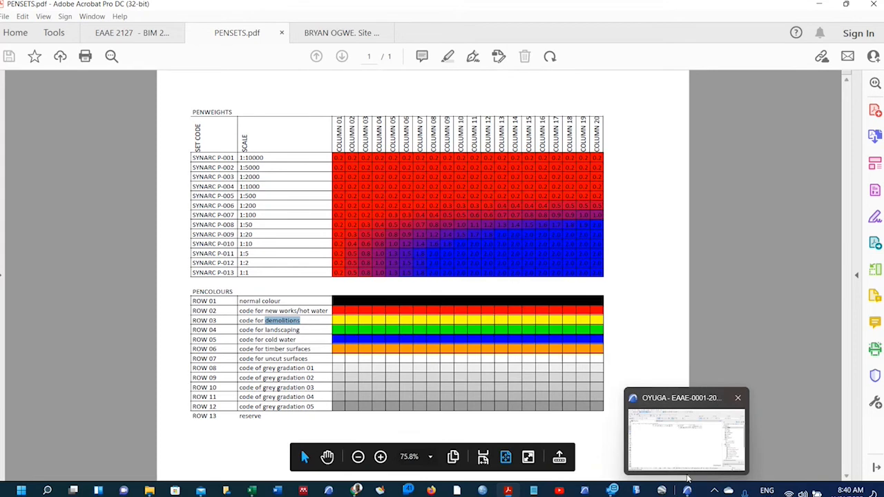
pyautogui.click(700, 449)
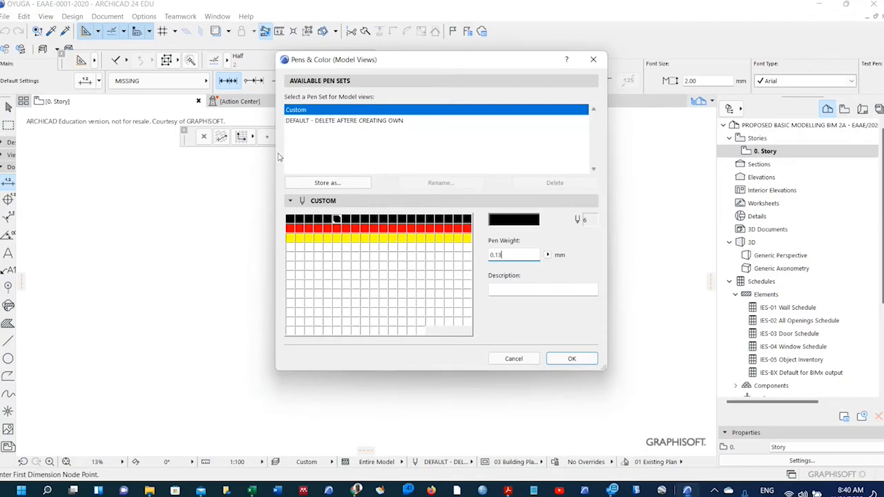
# Store the custom pens as a new set named with the user's prefix and ending '008@1:50'.
pyautogui.click(320, 182)
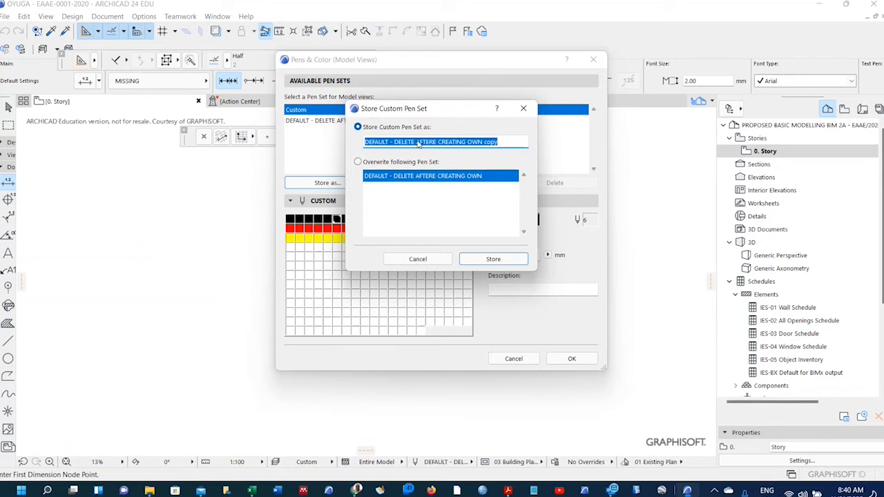
pyautogui.write('oyuga')
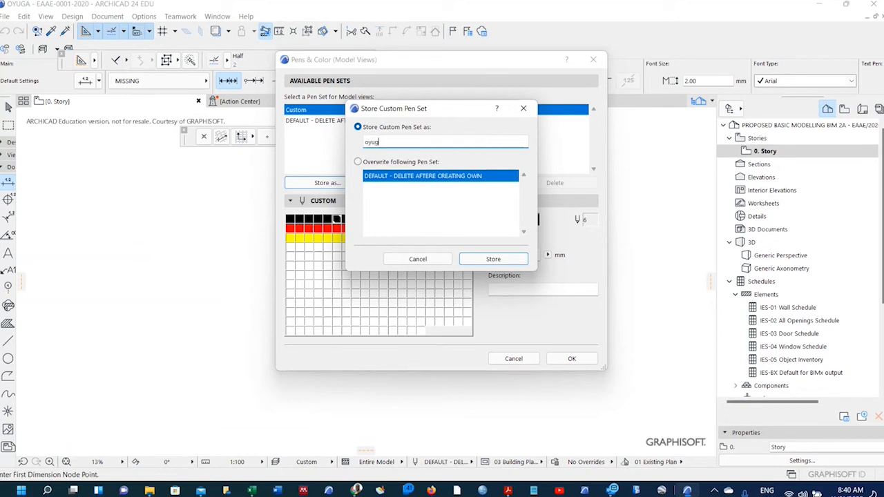
pyautogui.press('BackSpace')
pyautogui.press('BackSpace')
pyautogui.press('BackSpace')
pyautogui.press('BackSpace')
pyautogui.press('BackSpace')
pyautogui.write('OYUGA')
pyautogui.moveTo(506, 491)
pyautogui.click(505, 425)
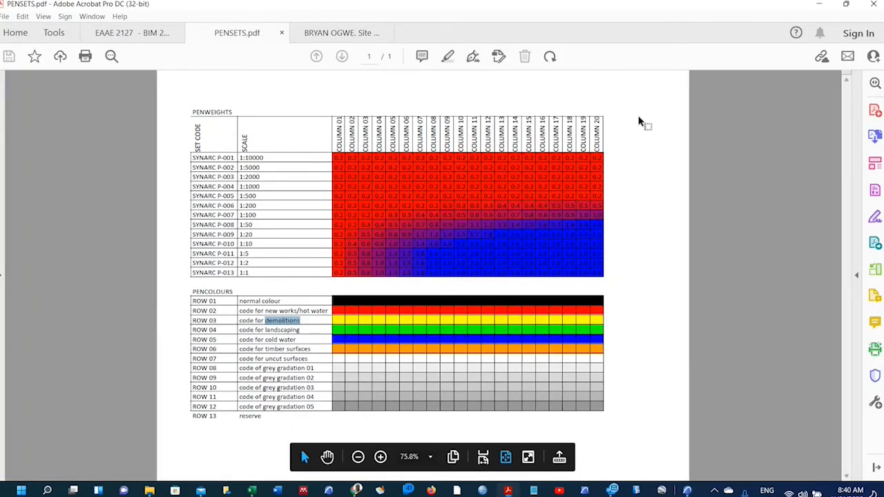
pyautogui.click(820, 4)
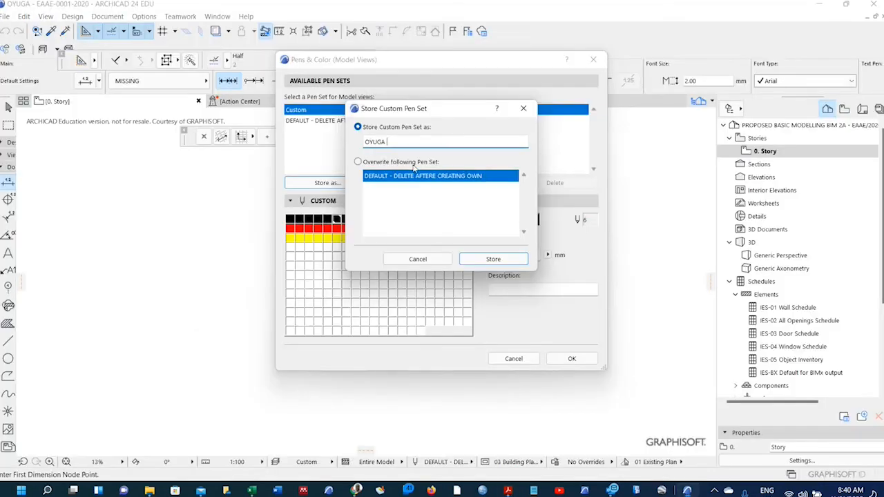
pyautogui.write('- 008: 1:')
pyautogui.press('BackSpace')
pyautogui.press('BackSpace')
pyautogui.press('BackSpace')
pyautogui.press('BackSpace')
pyautogui.write('@1:50')
pyautogui.click(493, 259)
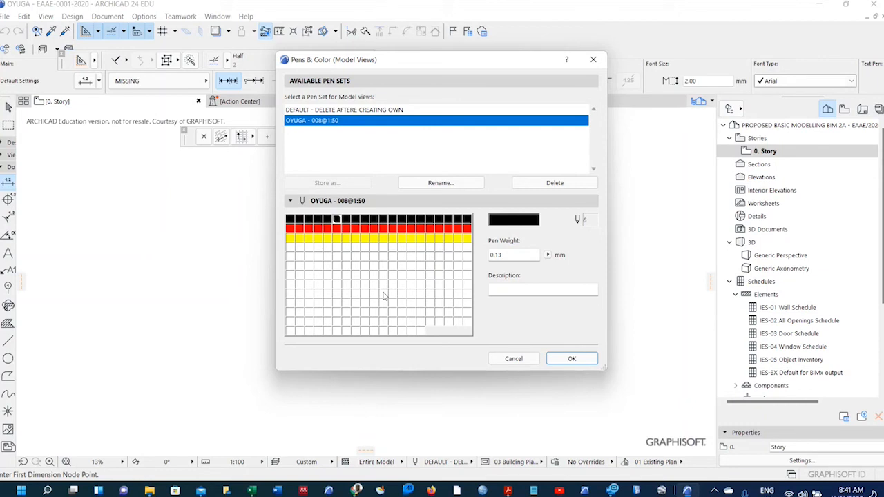
# Highlight 'Pen sets' in the Acrobat course outline with a 'Pen Sets done' comment, then return to ARCHICAD.
pyautogui.moveTo(507, 491)
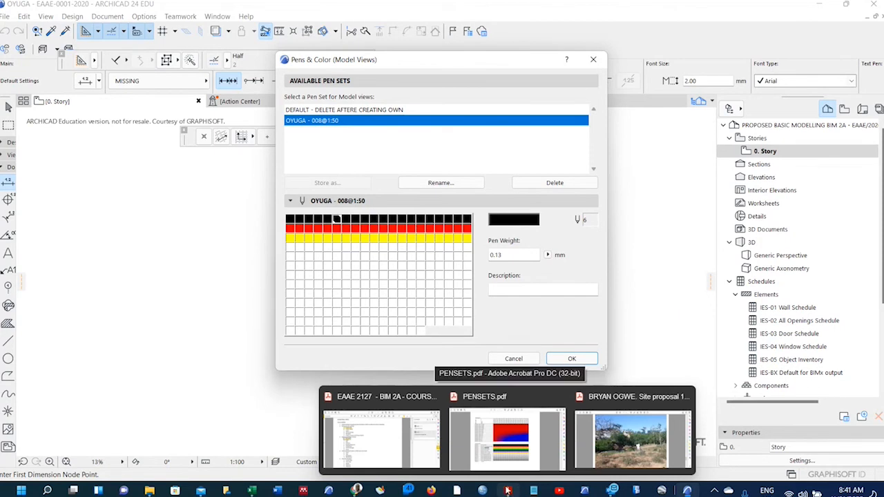
pyautogui.click(508, 435)
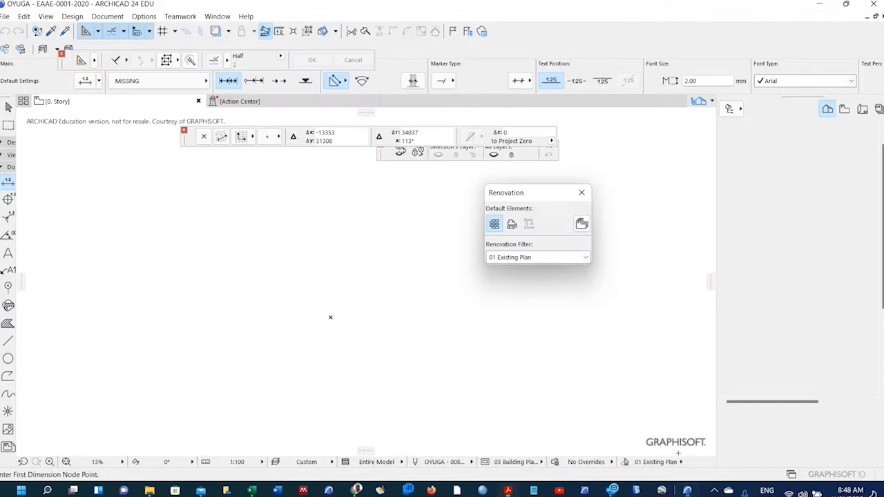
pyautogui.click(687, 490)
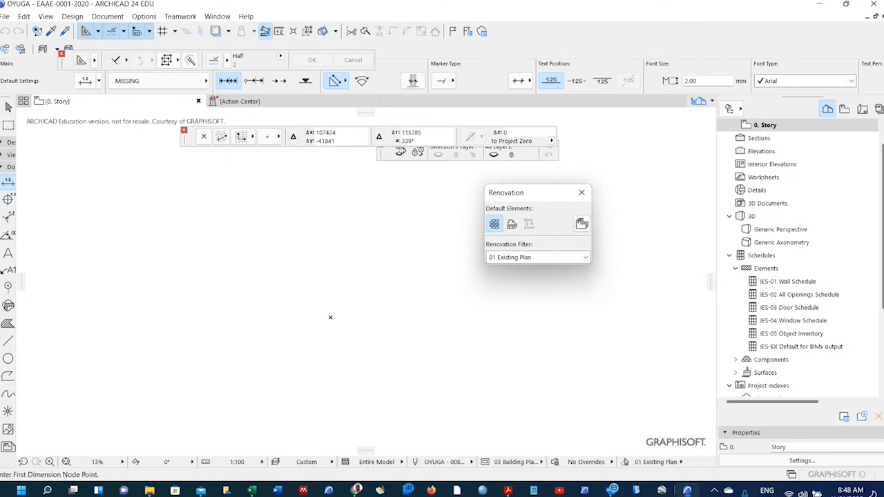
# Open the Layers (Model Views) settings and close them without changes.
pyautogui.click(73, 16)
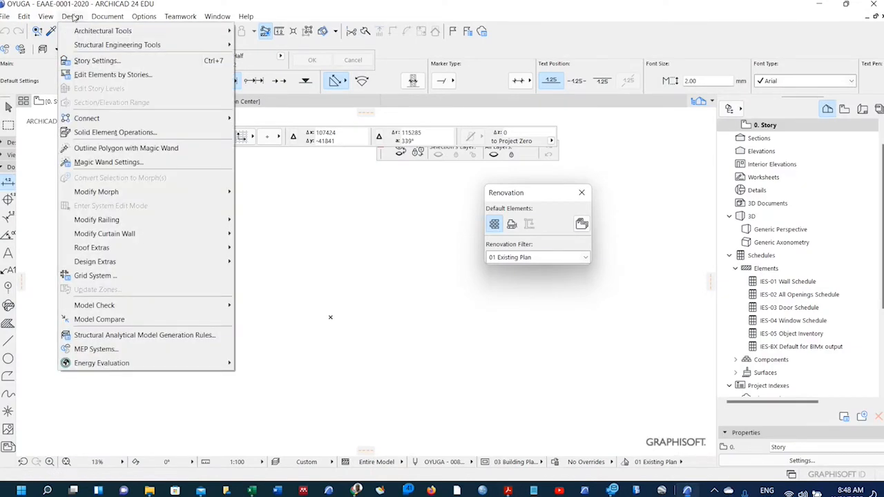
pyautogui.moveTo(102, 18)
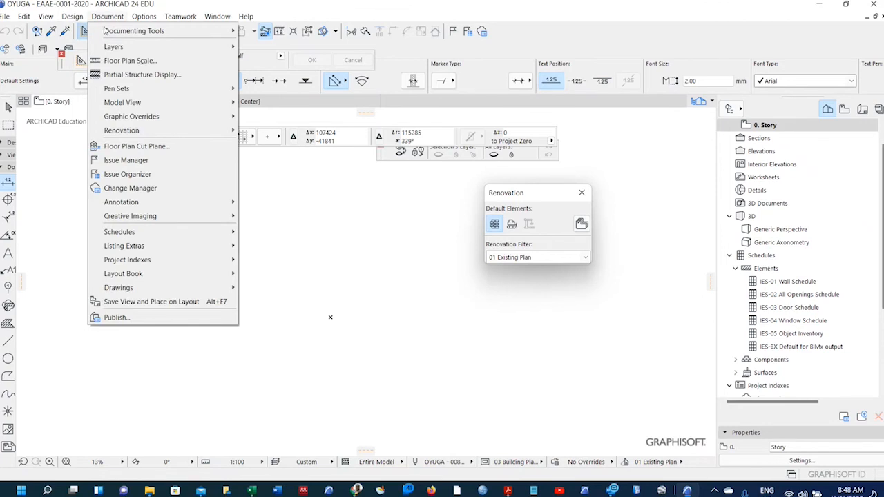
pyautogui.moveTo(110, 50)
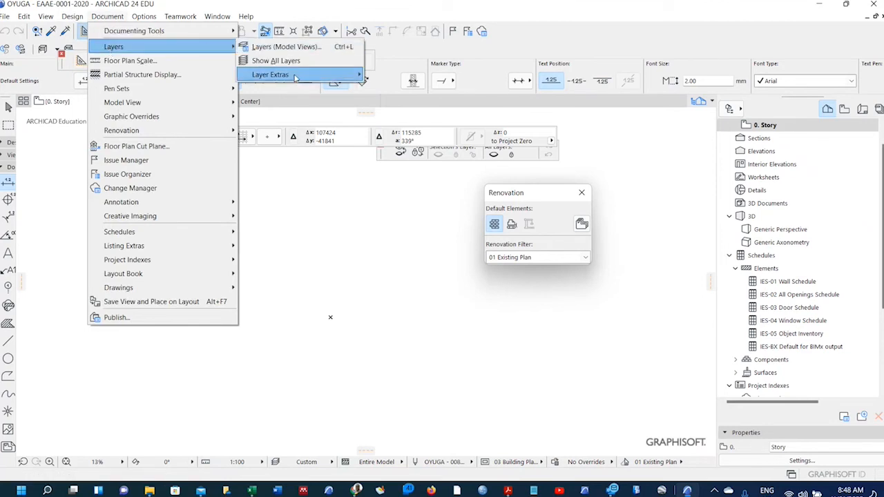
pyautogui.moveTo(295, 77)
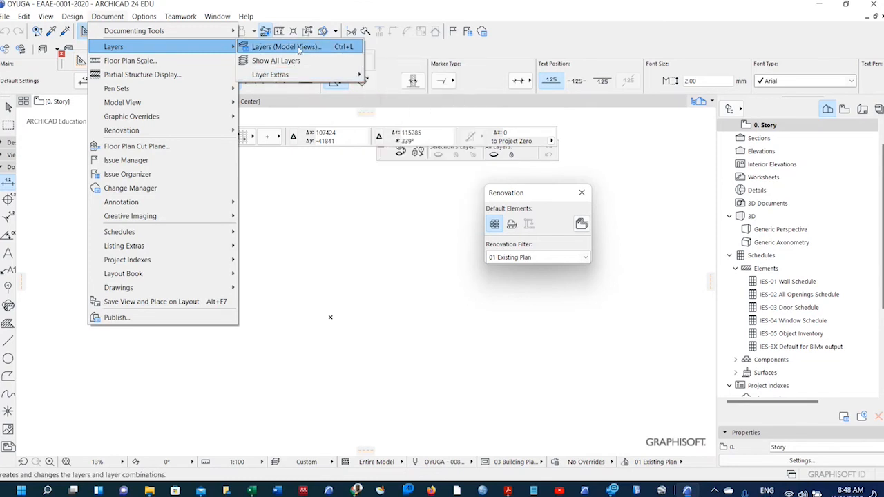
pyautogui.click(284, 46)
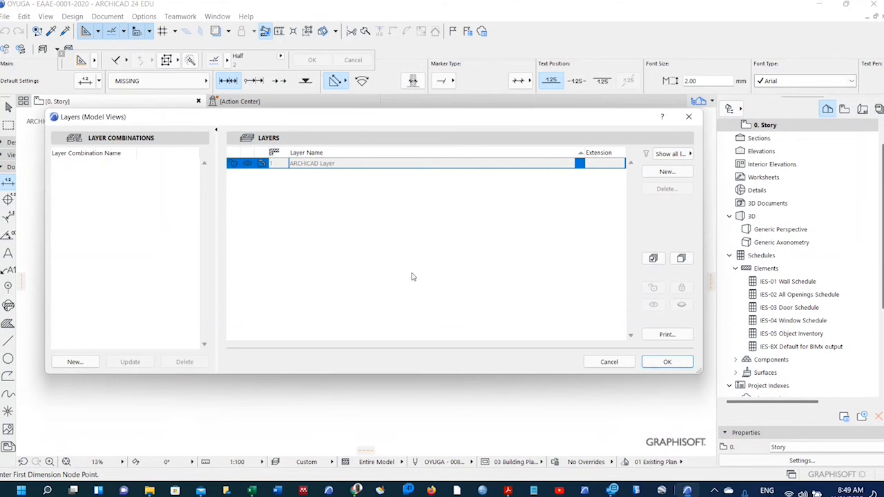
pyautogui.click(608, 362)
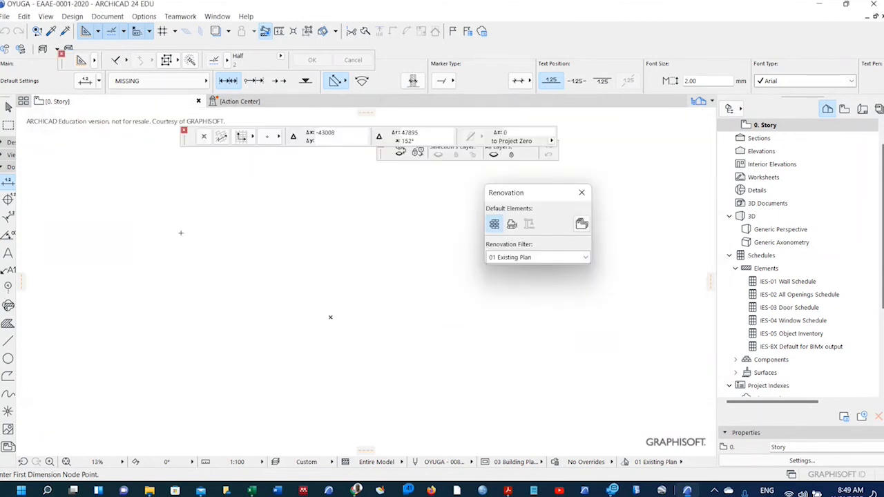
# Browse the Document and Edit menus, ending with the Document > Layers submenu shown.
pyautogui.click(113, 18)
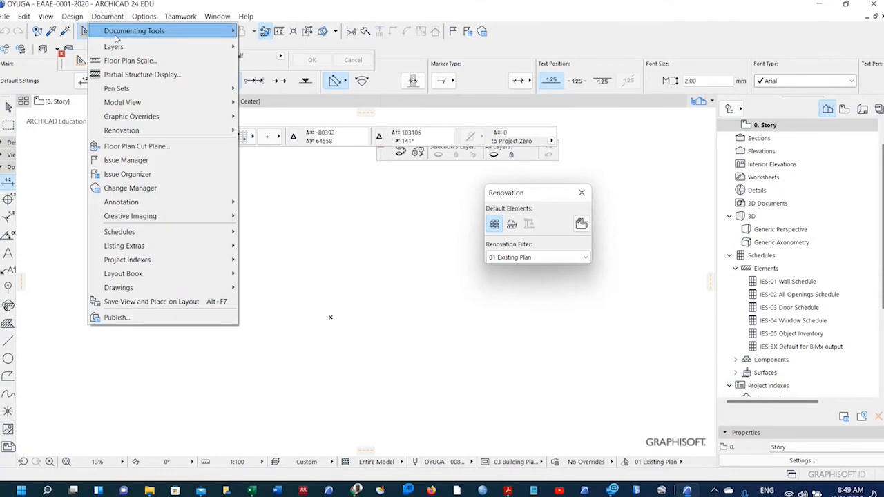
pyautogui.moveTo(203, 45)
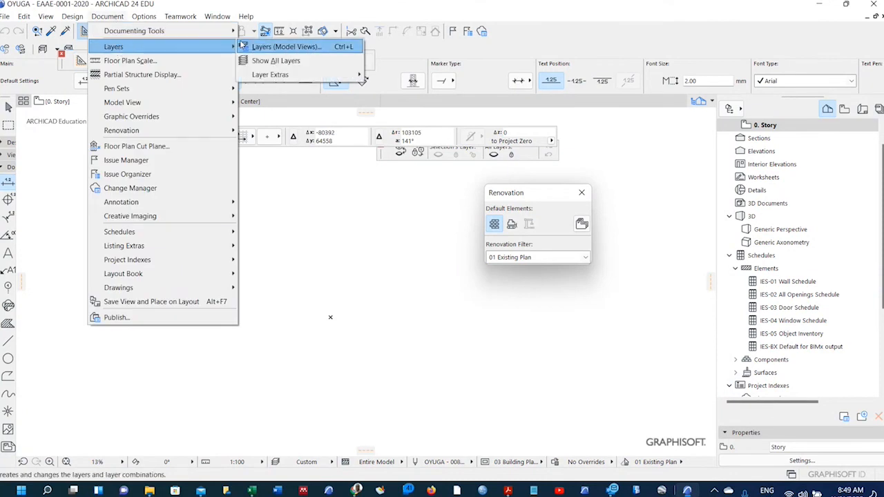
pyautogui.moveTo(76, 19)
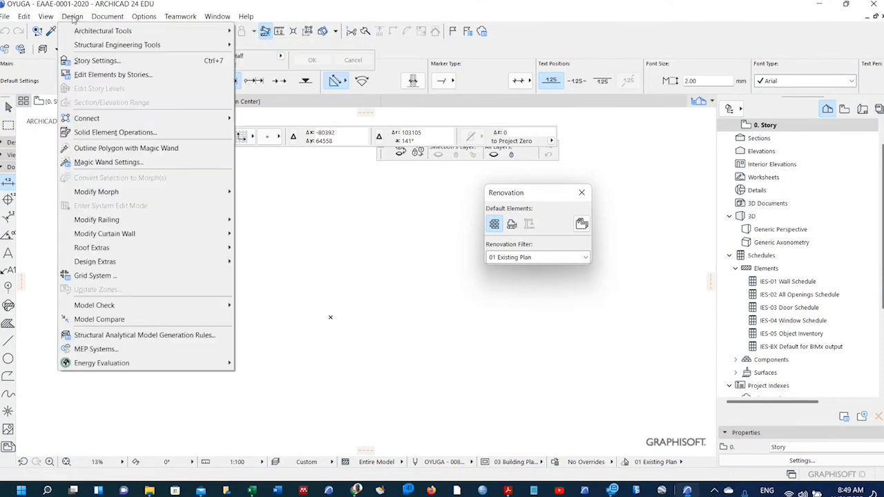
pyautogui.click(107, 16)
pyautogui.moveTo(24, 16)
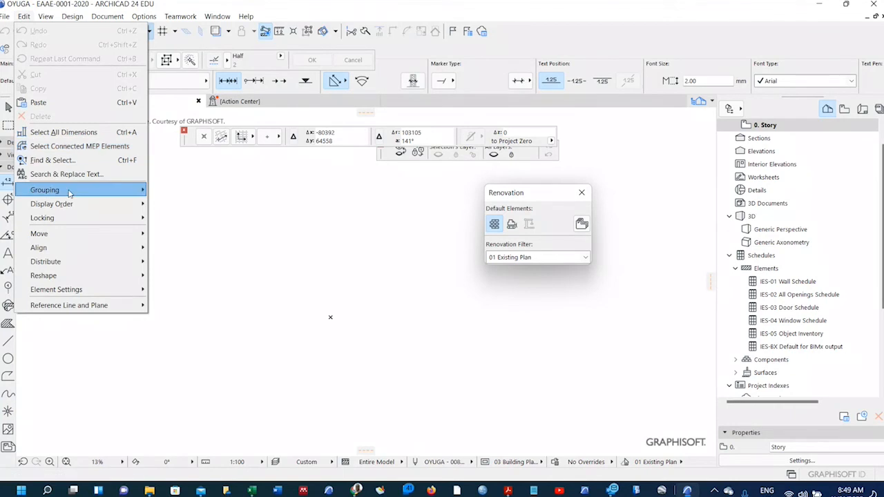
pyautogui.moveTo(69, 194)
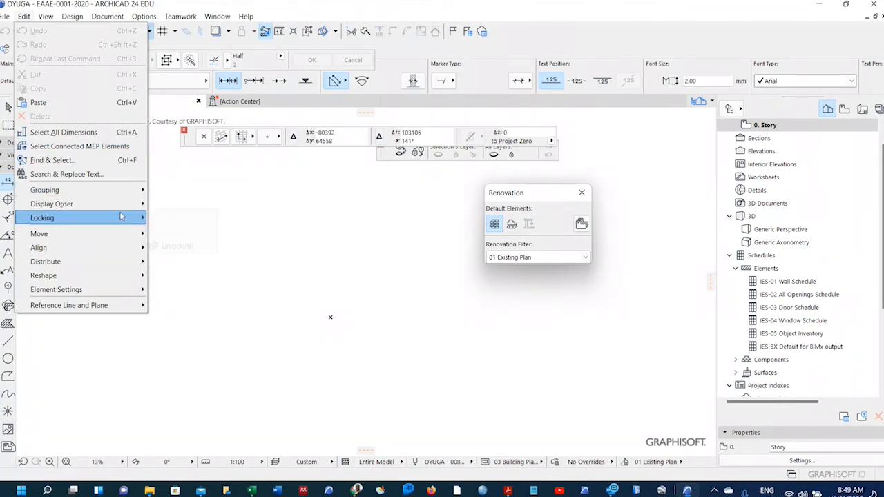
pyautogui.moveTo(124, 205)
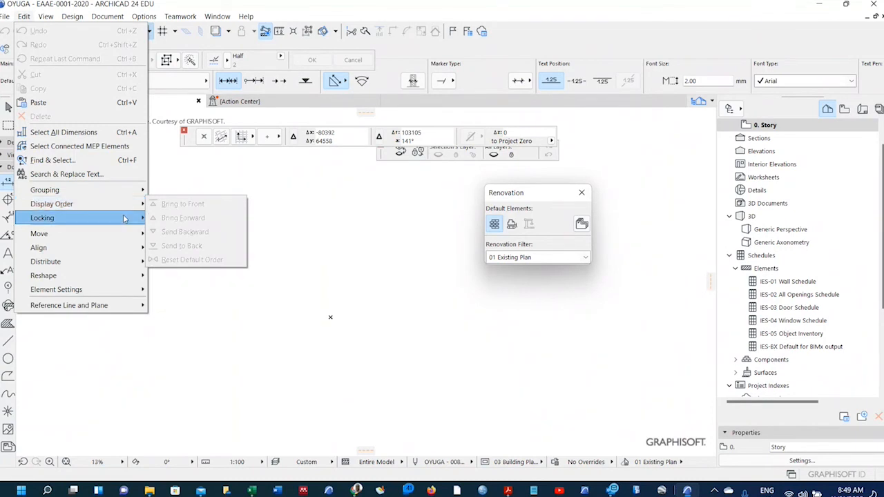
pyautogui.moveTo(123, 234)
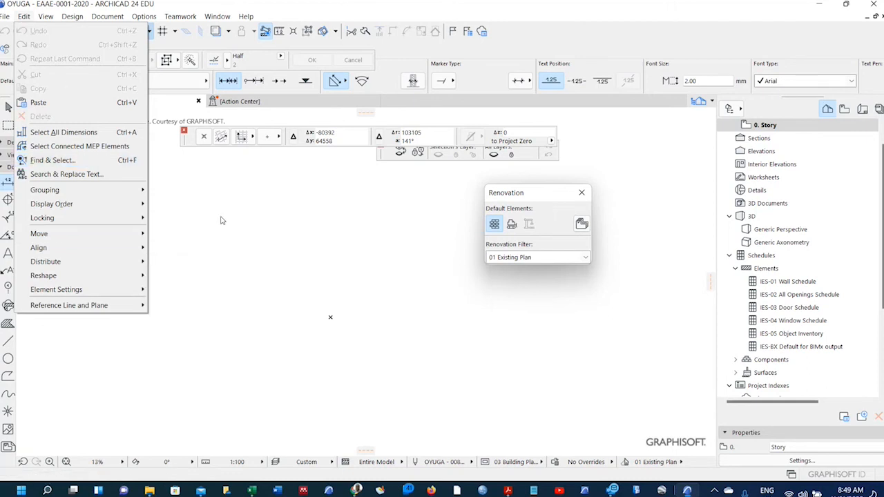
pyautogui.click(208, 196)
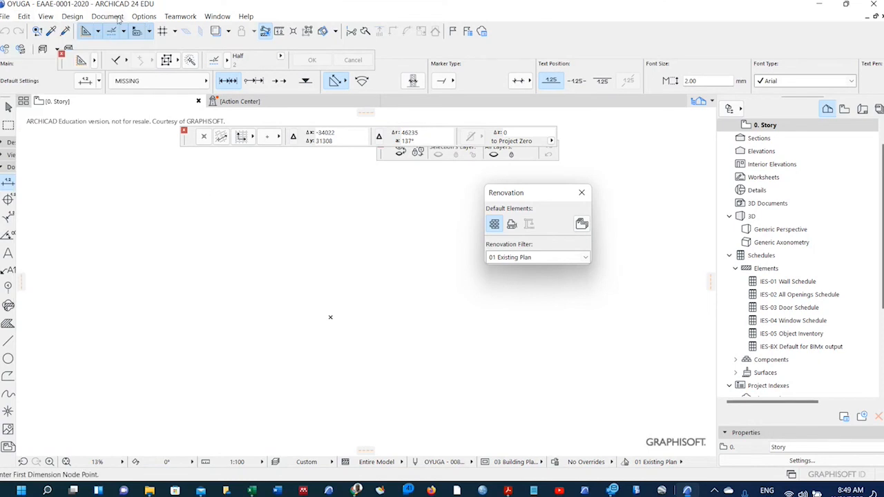
pyautogui.click(116, 17)
pyautogui.moveTo(129, 44)
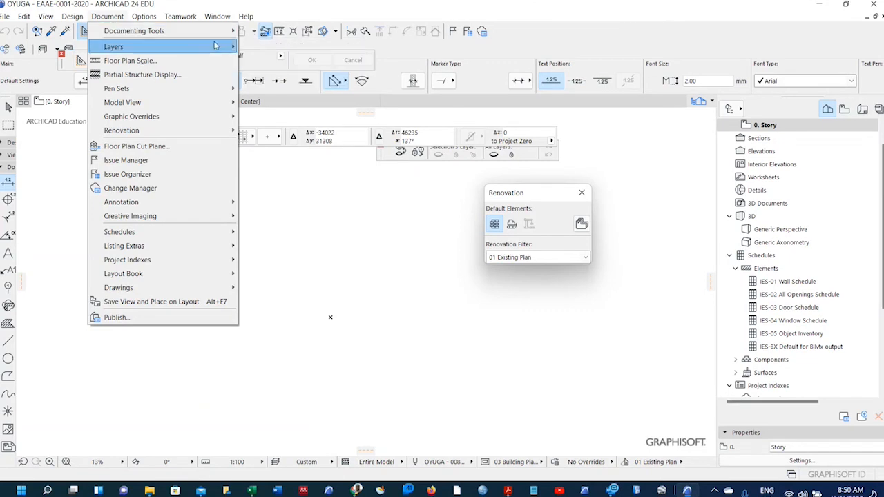
# Open the Layers (Model Views) settings, also via Ctrl+L.
pyautogui.moveTo(220, 47)
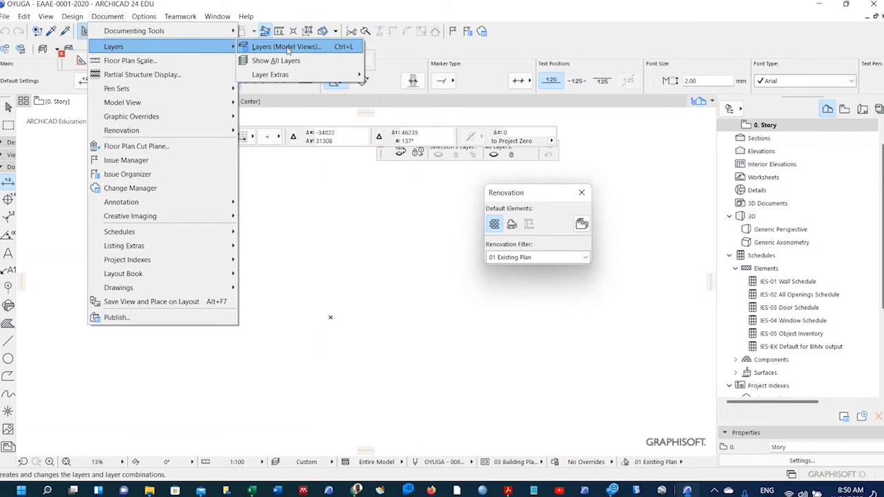
pyautogui.click(315, 263)
pyautogui.hotkey('ctrl', 'l')
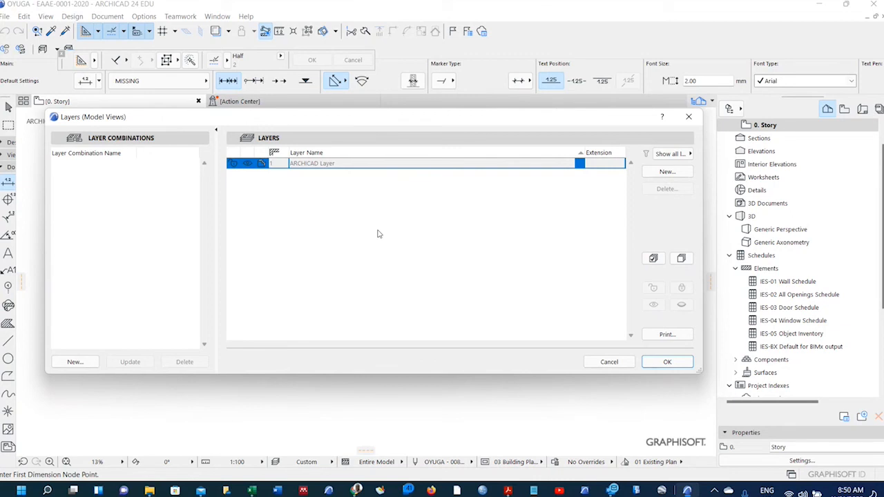
# Add a new layer named with the user's prefix plus '- 0001 - WALL', then select its name.
pyautogui.click(657, 176)
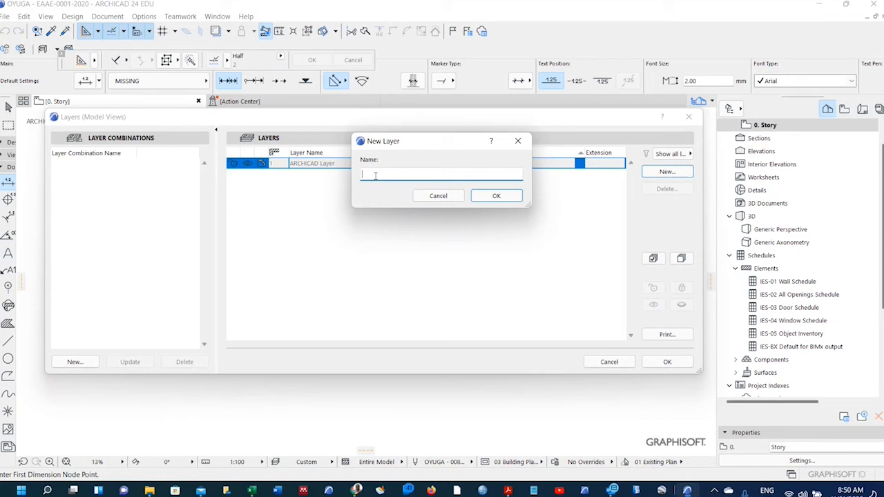
pyautogui.write('oyuga')
pyautogui.press('BackSpace')
pyautogui.press('BackSpace')
pyautogui.press('BackSpace')
pyautogui.press('BackSpace')
pyautogui.press('BackSpace')
pyautogui.press('BackSpace')
pyautogui.press('BackSpace')
pyautogui.write('OYUGA - 0001 - WALL')
pyautogui.click(487, 197)
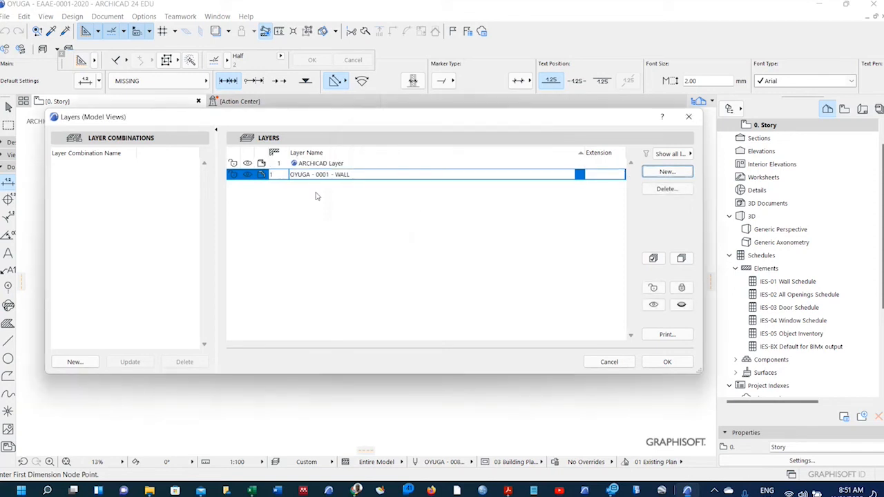
pyautogui.doubleClick(349, 175)
pyautogui.click(350, 174)
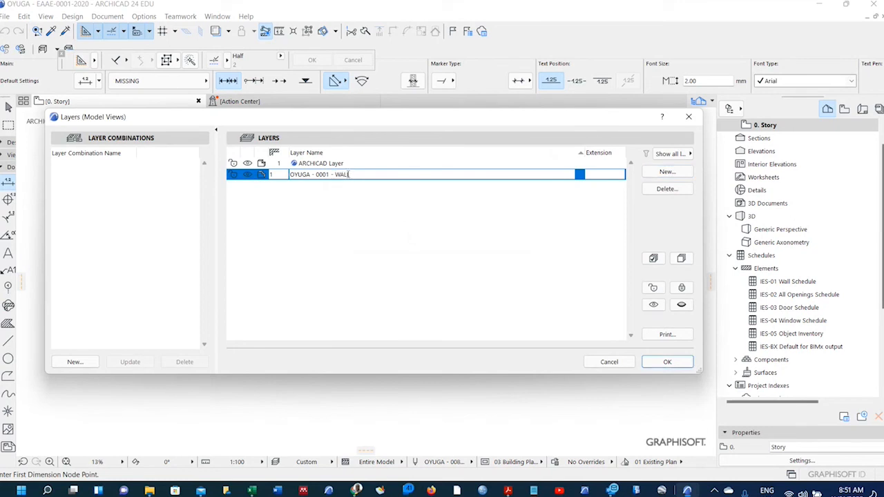
pyautogui.moveTo(350, 174); pyautogui.dragTo(289, 175)
pyautogui.hotkey('ctrl', 'c')
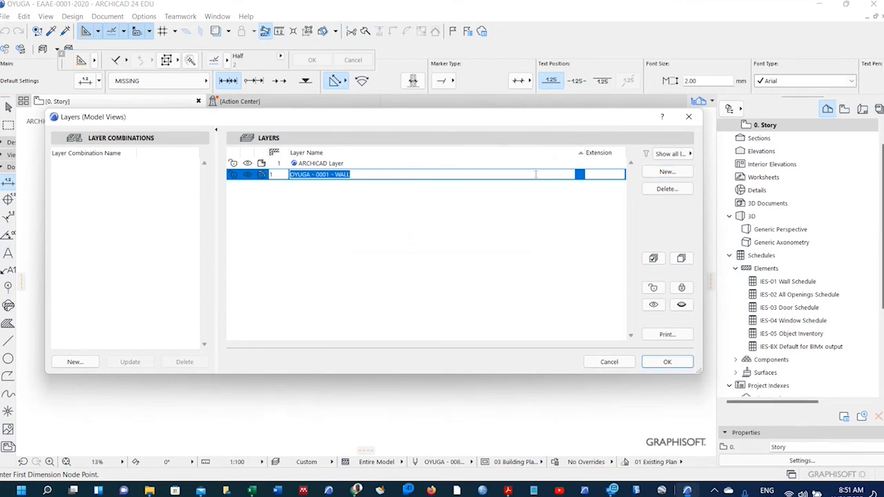
# Add a new layer named OYUGA - 0002 - COLUMN from the pasted WALL name.
pyautogui.click(683, 173)
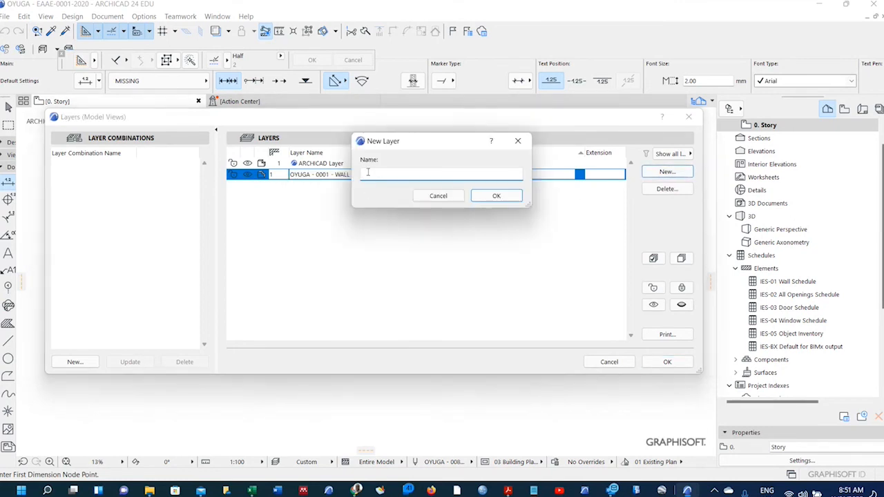
pyautogui.hotkey('ctrl', 'v')
pyautogui.press('BackSpace')
pyautogui.write('2')
pyautogui.hotkey('ctrl', 'shift', 'Left')
pyautogui.write('COLUMN')
pyautogui.click(497, 196)
# Add a new layer named OYUGA - 0003 - BEAM.
pyautogui.click(653, 174)
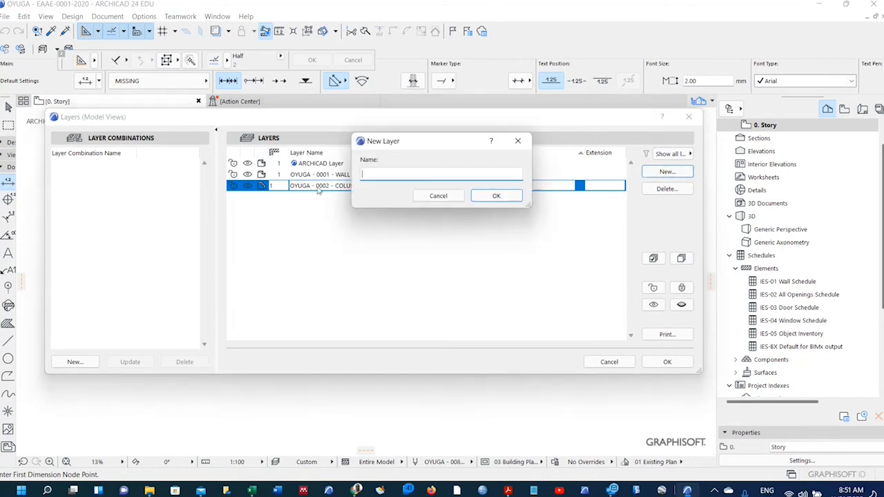
pyautogui.hotkey('ctrl', 'v')
pyautogui.press('BackSpace')
pyautogui.press('BackSpace')
pyautogui.press('BackSpace')
pyautogui.press('BackSpace')
pyautogui.write('BEAM')
pyautogui.moveTo(398, 175); pyautogui.dragTo(402, 175)
pyautogui.write('3')
pyautogui.click(492, 196)
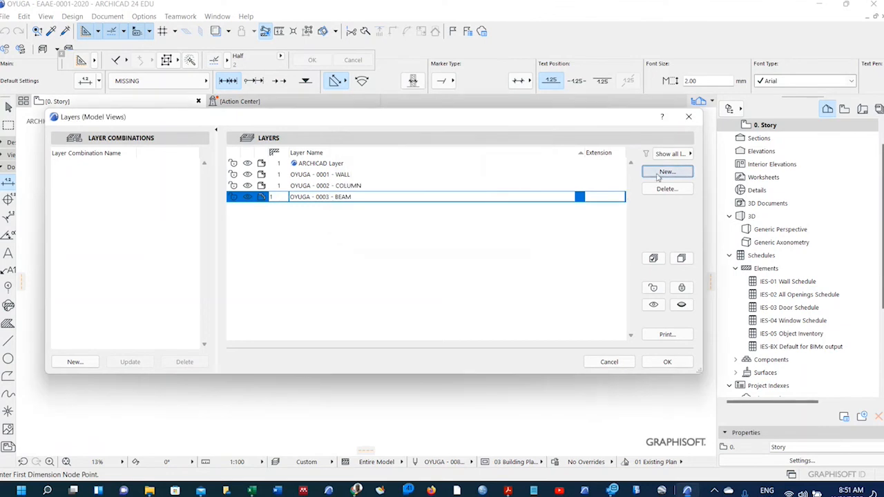
# Add layer OYUGA - 0004 - SLAB and close Layer Settings, keeping the new layers.
pyautogui.click(660, 172)
pyautogui.hotkey('ctrl', 'v')
pyautogui.press('BackSpace')
pyautogui.write('4')
pyautogui.press('Right')
pyautogui.press('Right')
pyautogui.press('Right')
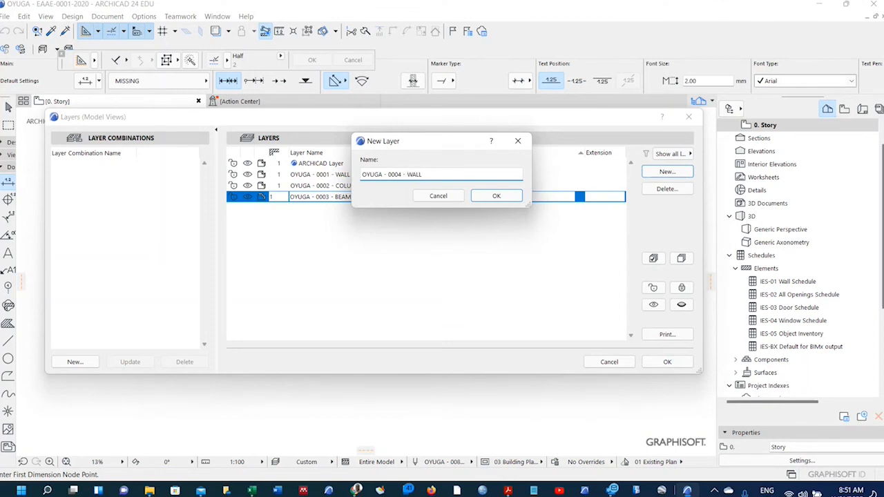
pyautogui.press('BackSpace')
pyautogui.press('BackSpace')
pyautogui.press('BackSpace')
pyautogui.press('BackSpace')
pyautogui.write('SLAB')
pyautogui.click(496, 197)
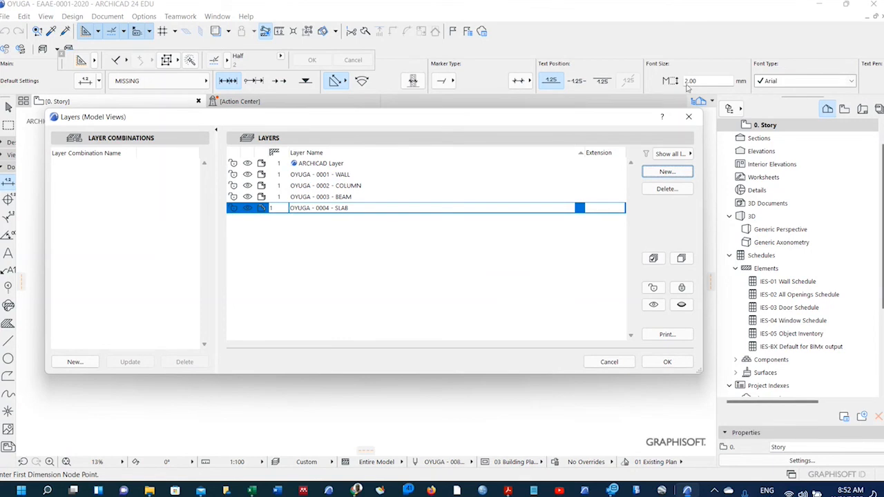
pyautogui.click(667, 362)
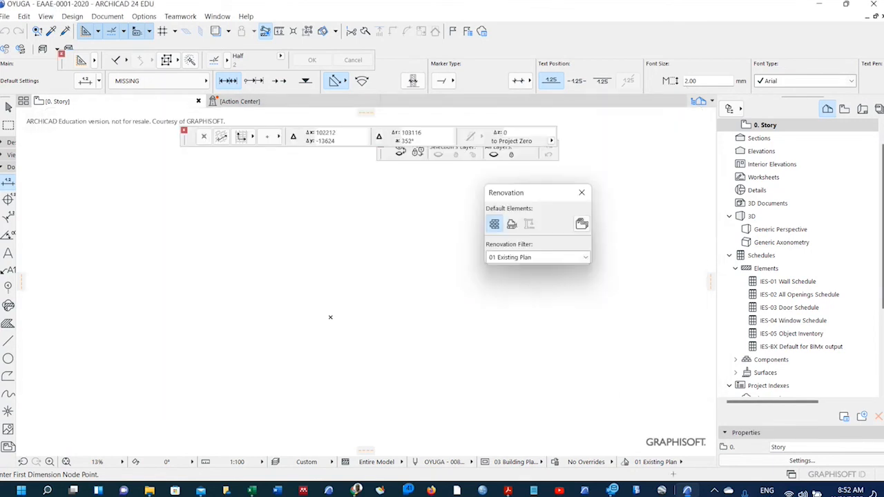
# Load maps.google.com in a new Chrome tab.
pyautogui.moveTo(687, 491)
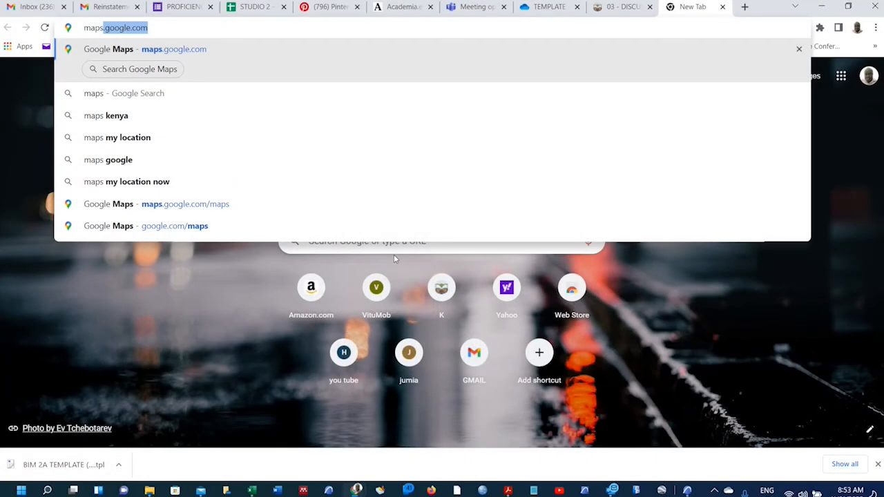
pyautogui.press('Return')
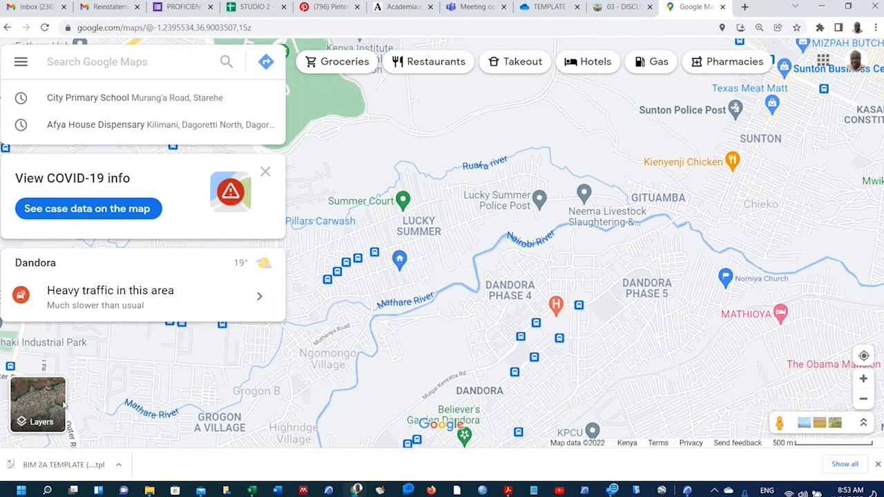
# Switch to satellite imagery and zoom in on the open field beside Nile Road Special School.
pyautogui.moveTo(26, 420)
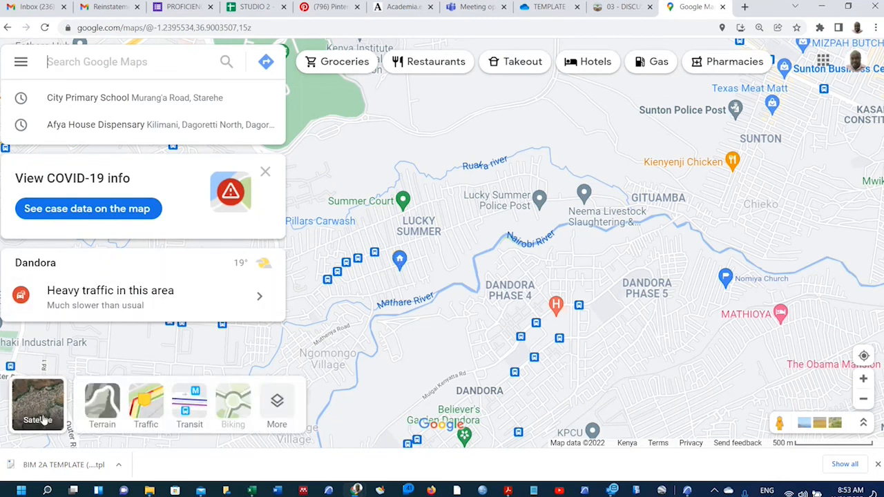
pyautogui.click(42, 417)
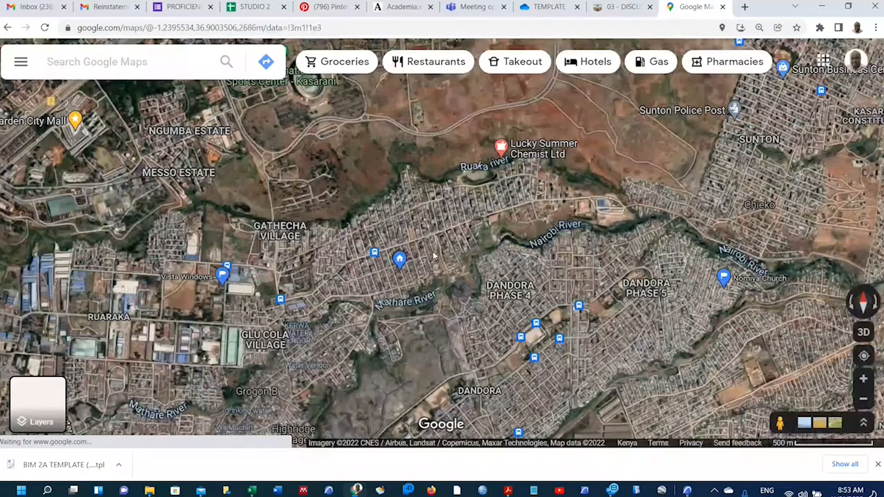
pyautogui.scroll(-5, 414, 228)
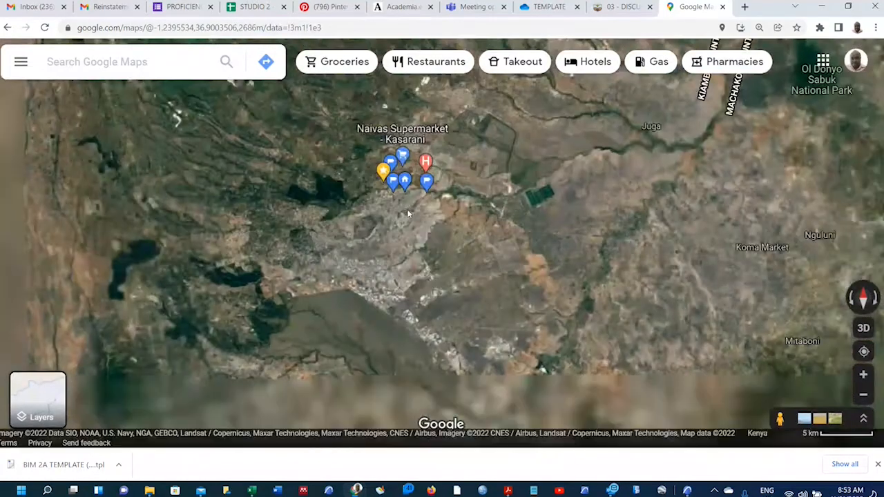
pyautogui.scroll(5, 409, 216)
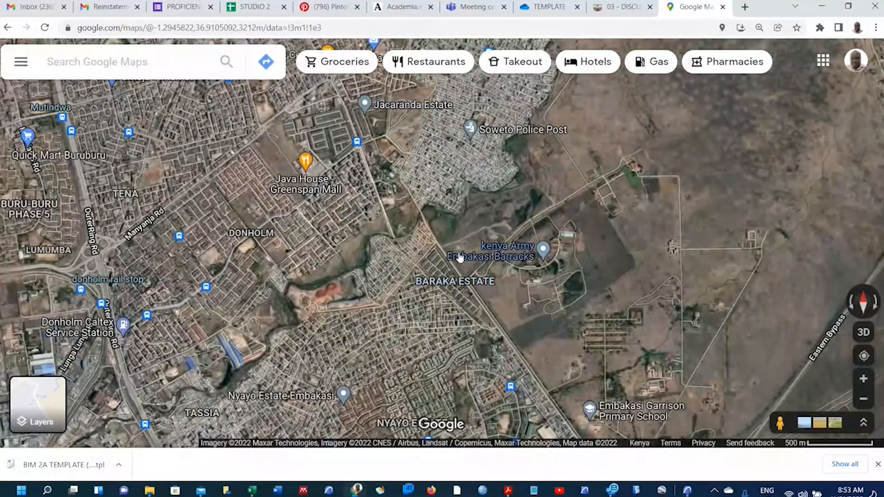
pyautogui.scroll(-1, 442, 199)
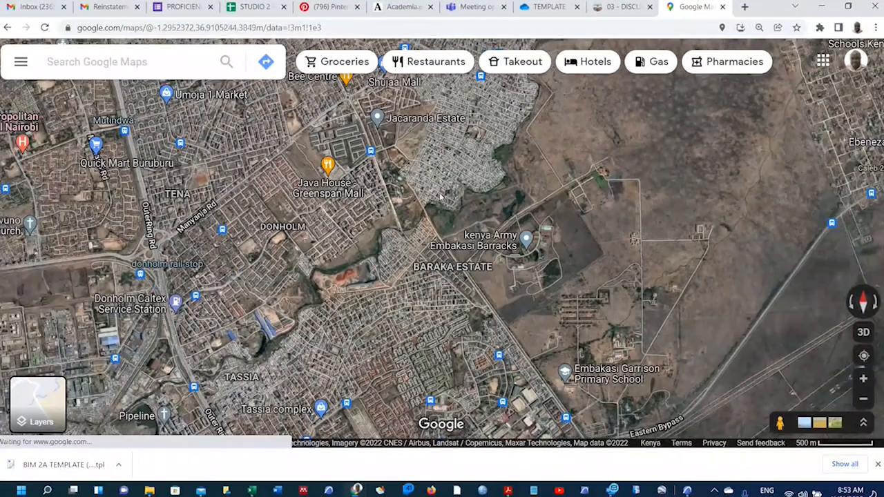
pyautogui.scroll(-2, 442, 198)
pyautogui.scroll(4, 448, 318)
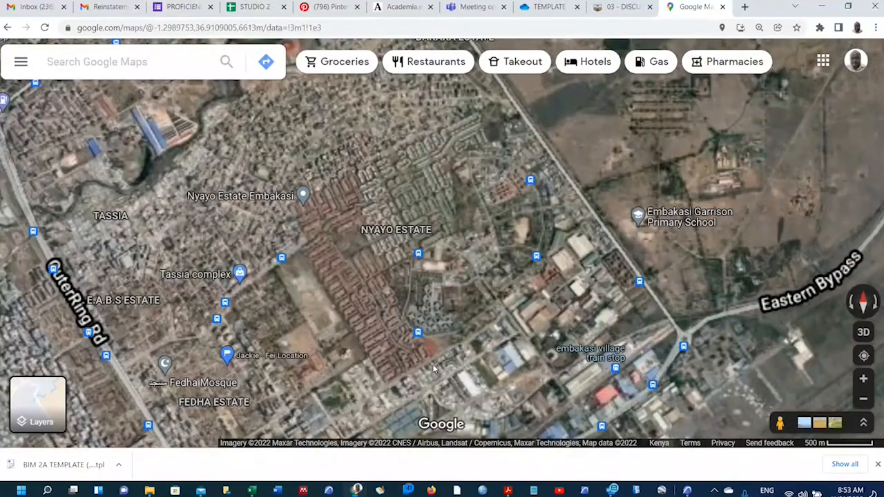
pyautogui.moveTo(473, 250); pyautogui.dragTo(588, 228)
pyautogui.scroll(1, 371, 302)
pyautogui.scroll(-3, 370, 303)
pyautogui.scroll(2, 370, 304)
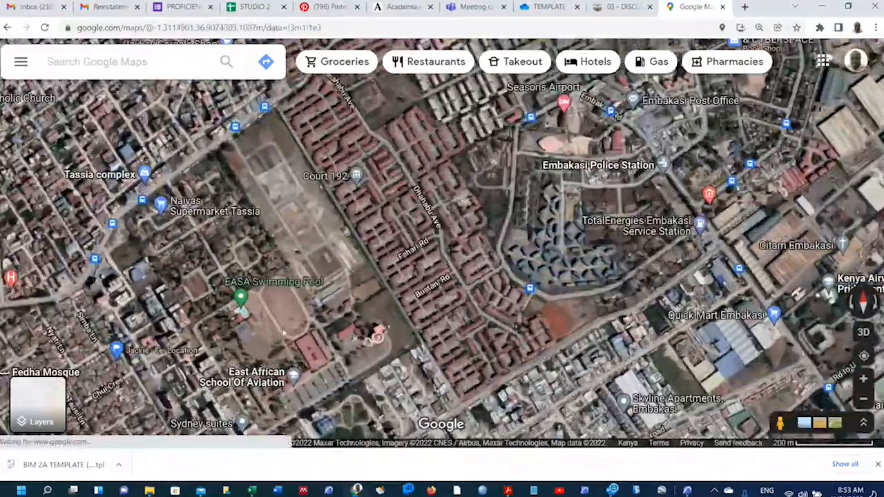
pyautogui.scroll(4, 282, 325)
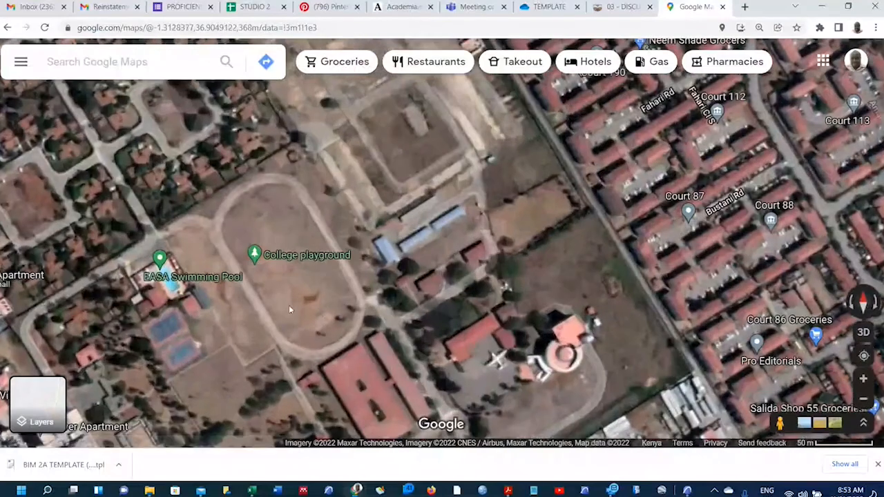
pyautogui.scroll(-1, 350, 269)
pyautogui.scroll(-1, 351, 268)
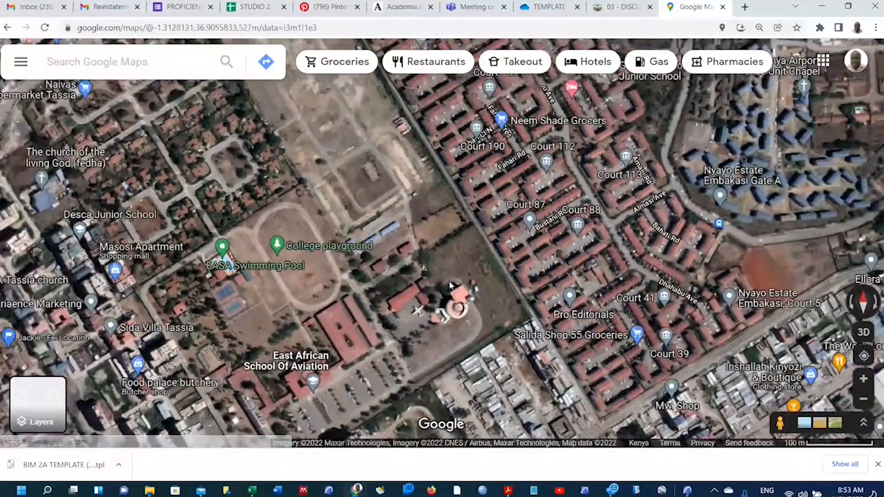
pyautogui.scroll(-1, 336, 200)
pyautogui.scroll(-3, 335, 199)
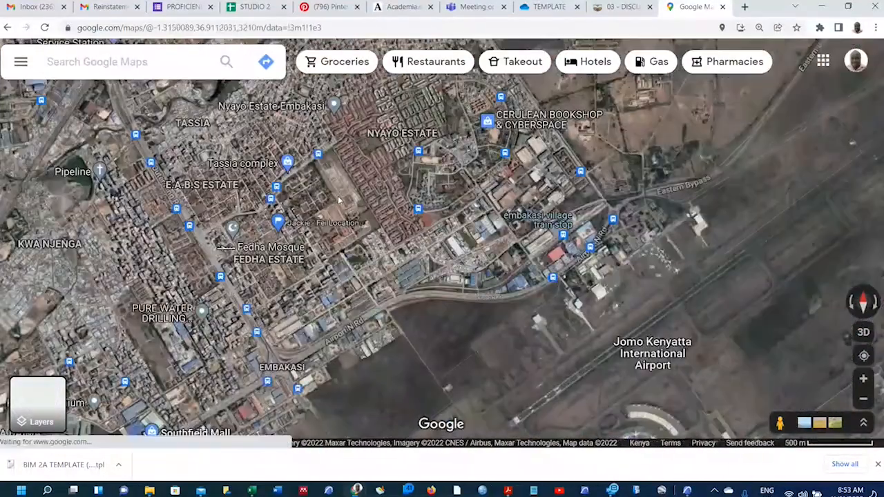
pyautogui.scroll(-2, 446, 261)
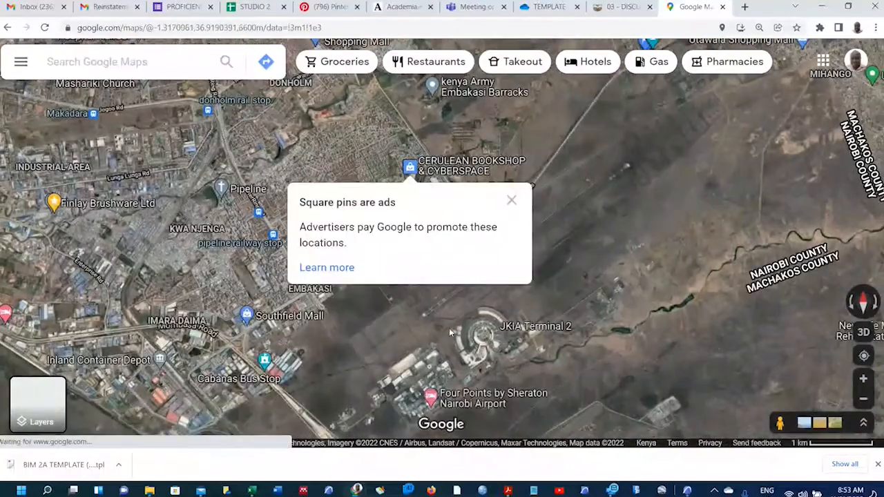
pyautogui.click(511, 199)
pyautogui.scroll(-1, 424, 348)
pyautogui.scroll(-1, 424, 348)
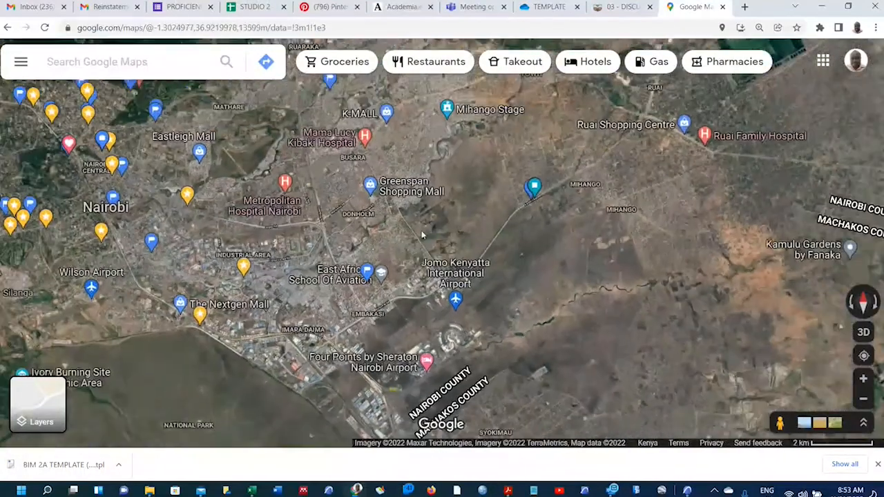
pyautogui.scroll(3, 252, 214)
pyautogui.scroll(3, 138, 177)
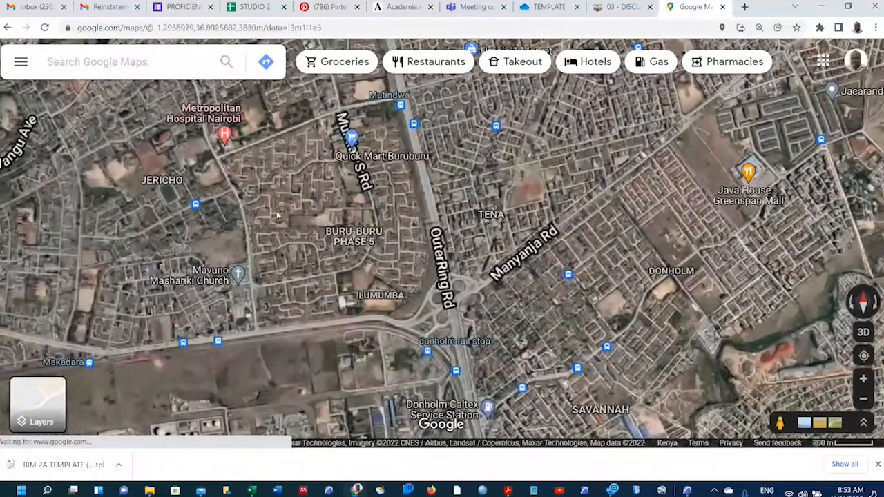
pyautogui.scroll(2, 137, 177)
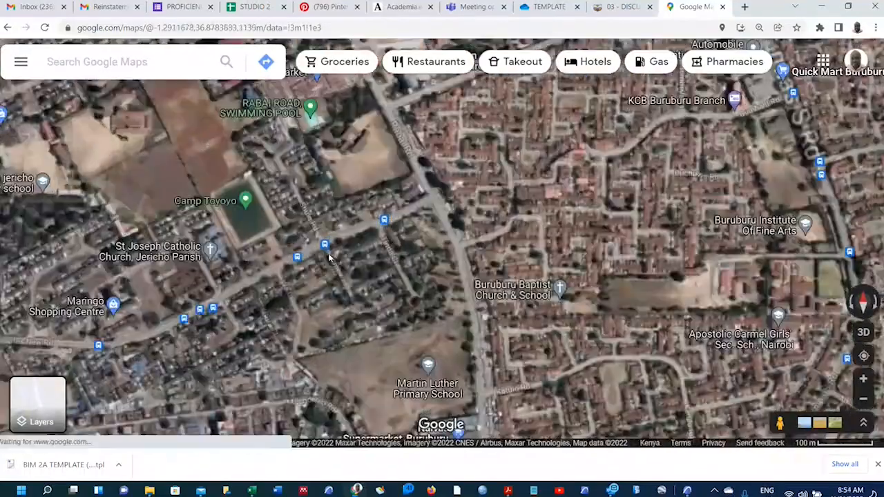
pyautogui.scroll(2, 284, 151)
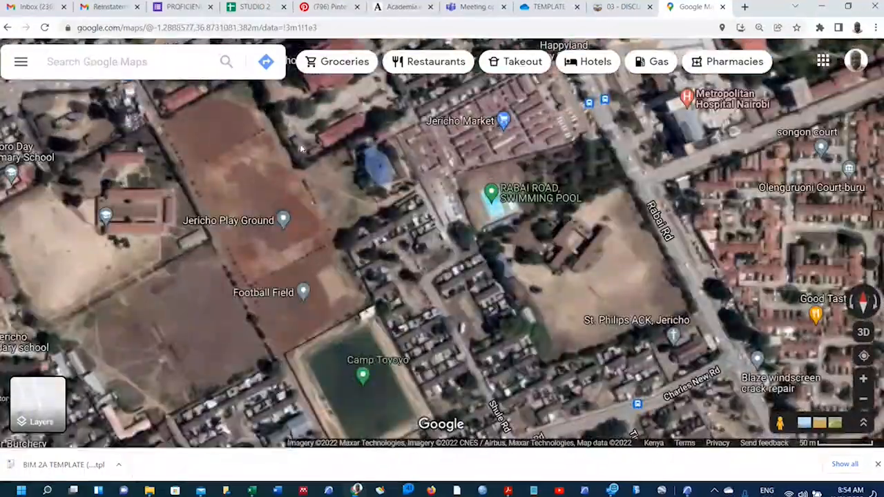
pyautogui.scroll(-2, 298, 155)
pyautogui.scroll(2, 140, 187)
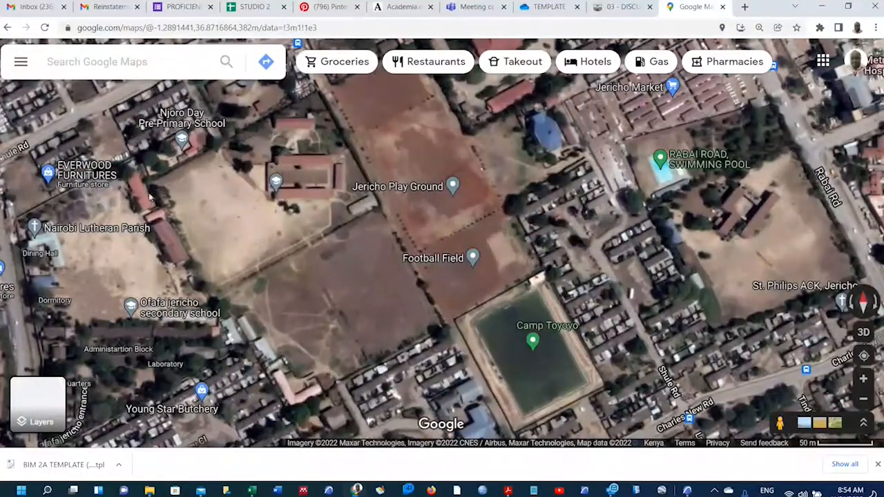
pyautogui.scroll(-3, 281, 205)
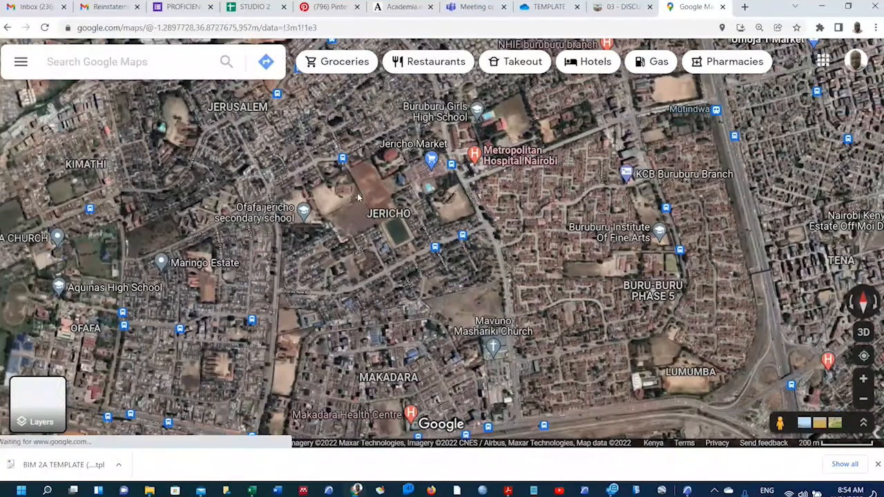
pyautogui.scroll(2, 314, 298)
pyautogui.scroll(2, 314, 299)
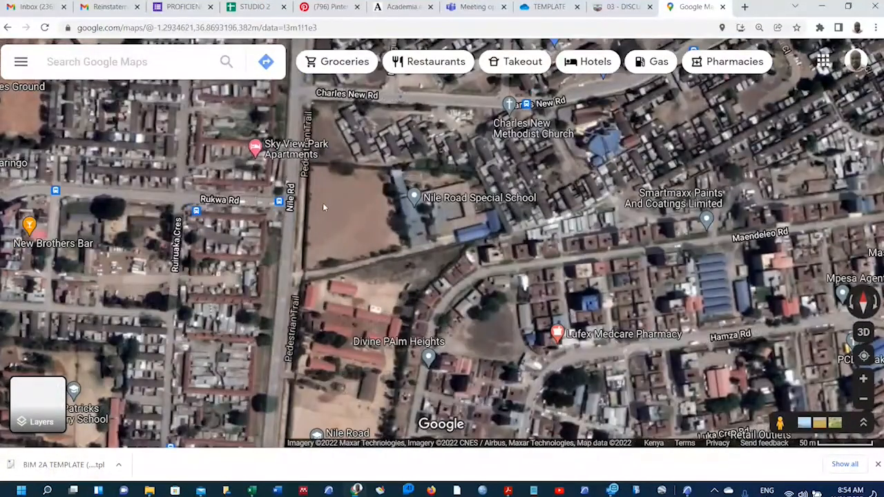
pyautogui.scroll(1, 326, 199)
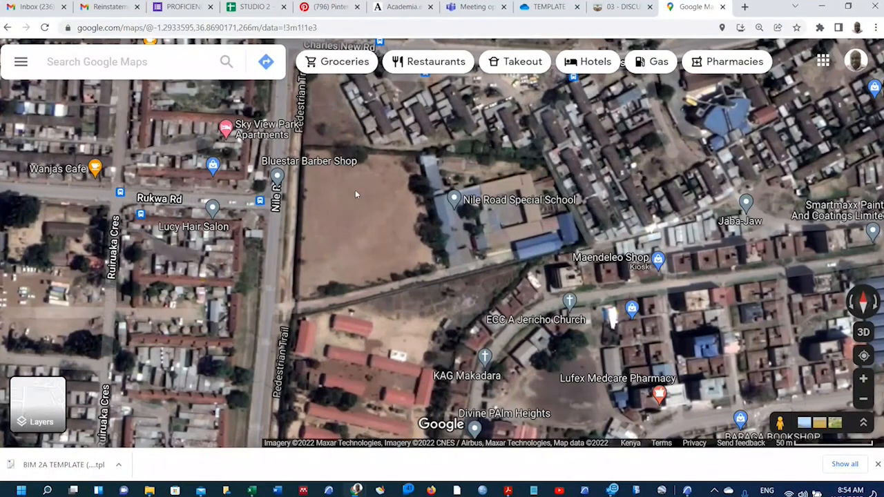
pyautogui.scroll(1, 357, 194)
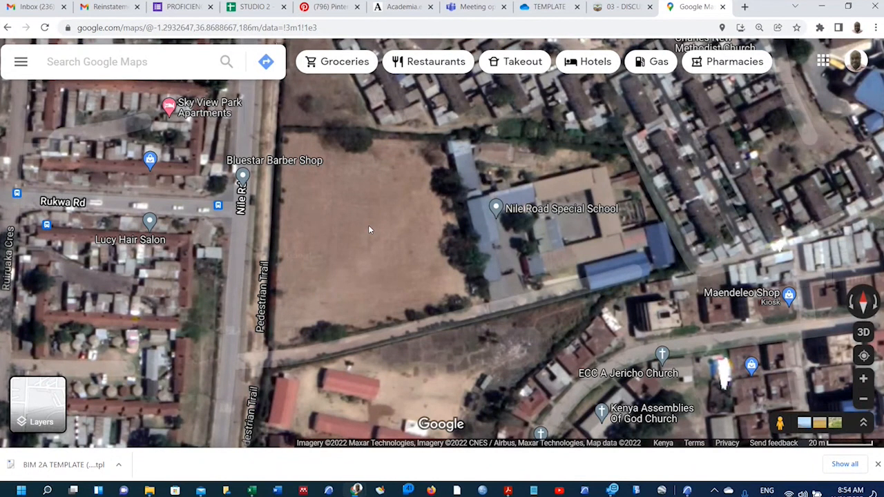
# Copy the field's coordinates -1.29314, 36.86850 from its right-click menu.
pyautogui.rightClick(370, 229)
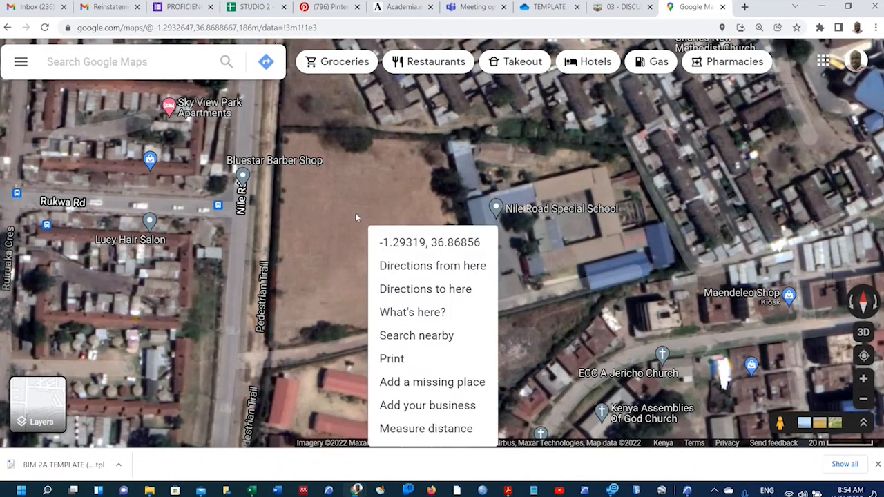
pyautogui.rightClick(355, 217)
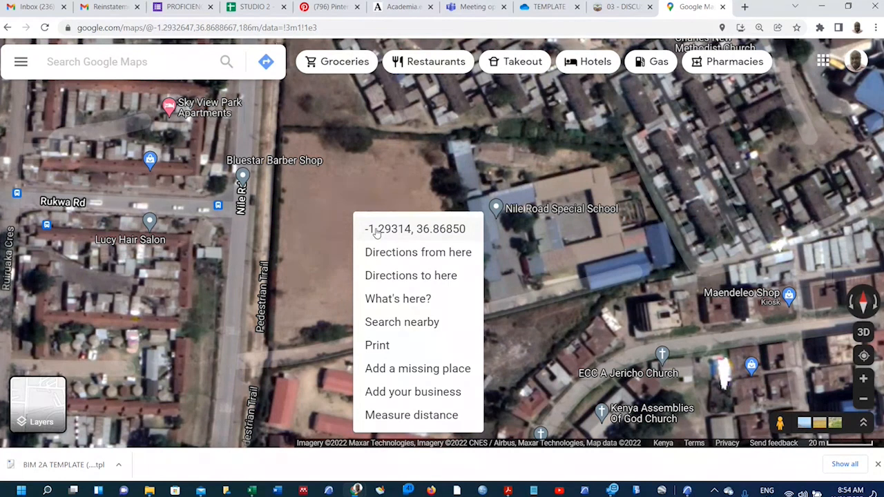
pyautogui.click(377, 233)
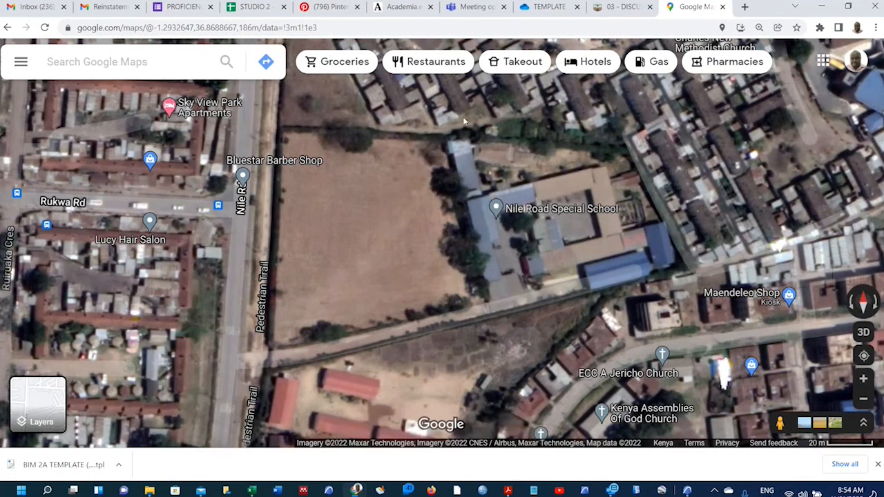
# Post a reply in the Week 09 proposed-site forum containing the site coordinates.
pyautogui.click(613, 8)
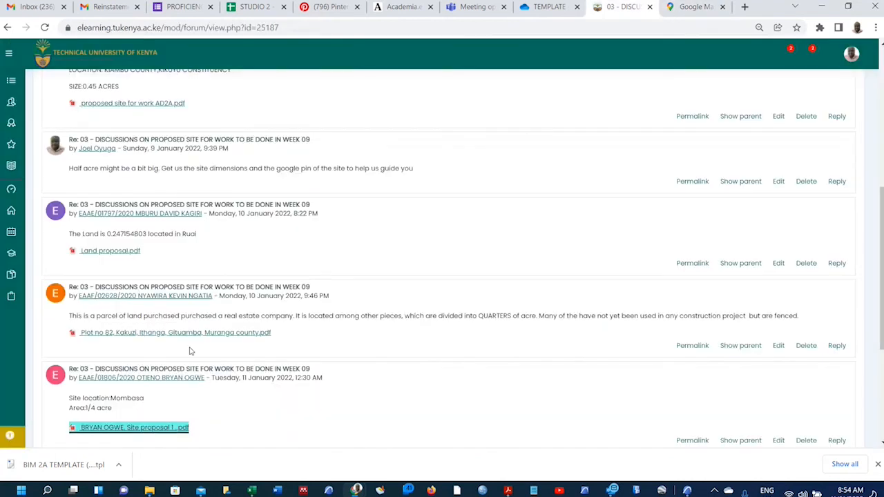
pyautogui.scroll(-1, 125, 364)
pyautogui.scroll(2, 130, 339)
pyautogui.scroll(-1, 104, 255)
pyautogui.scroll(2, 203, 277)
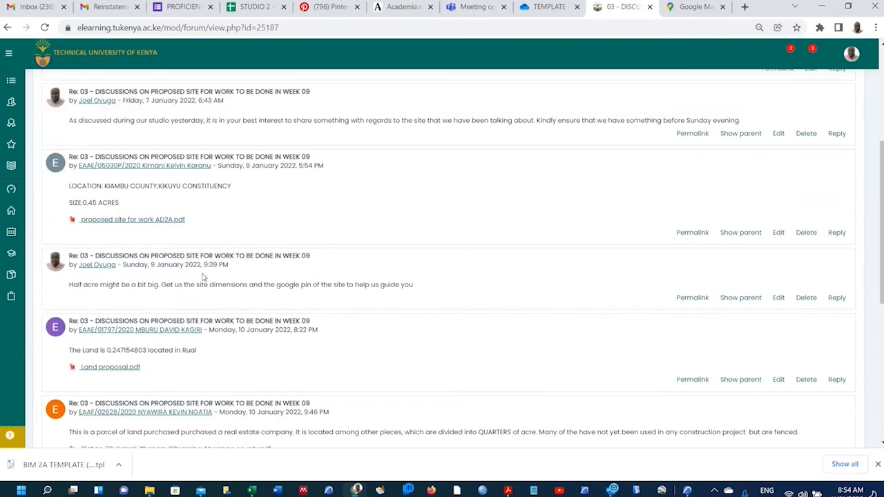
pyautogui.click(836, 298)
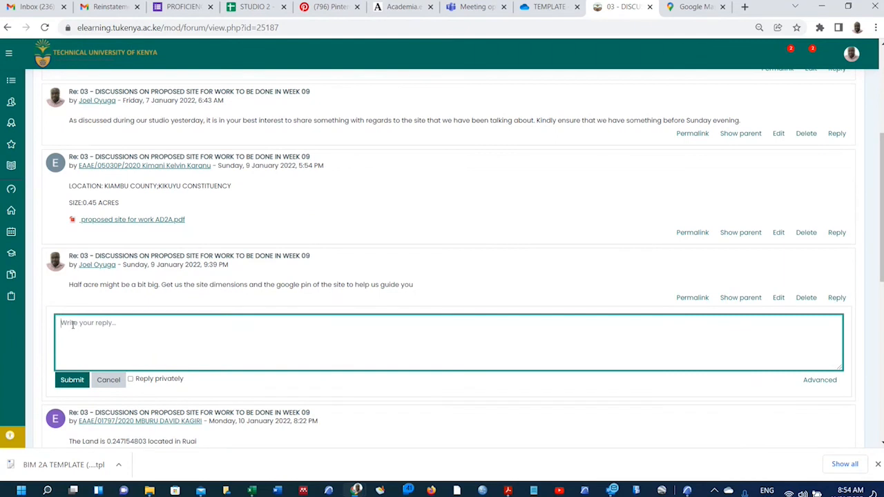
pyautogui.hotkey('ctrl', 'v')
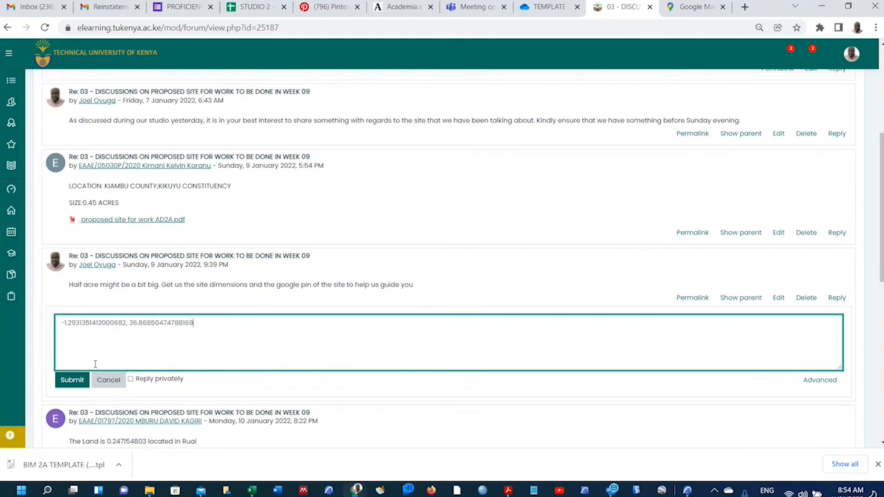
pyautogui.click(83, 381)
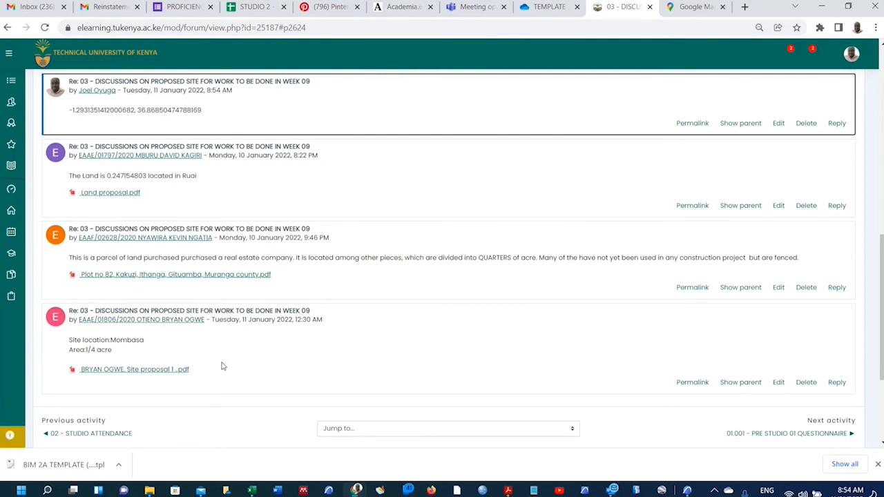
# Copy the posted coordinates line again.
pyautogui.tripleClick(150, 112)
pyautogui.rightClick(150, 115)
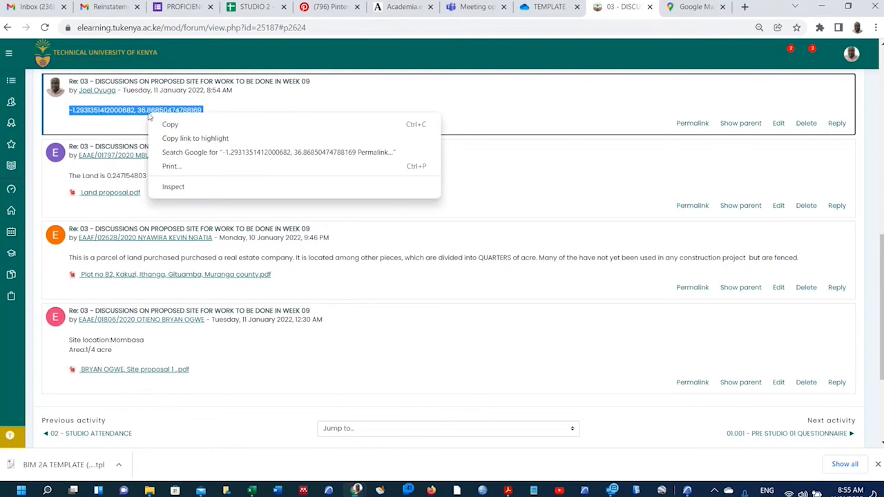
pyautogui.click(169, 125)
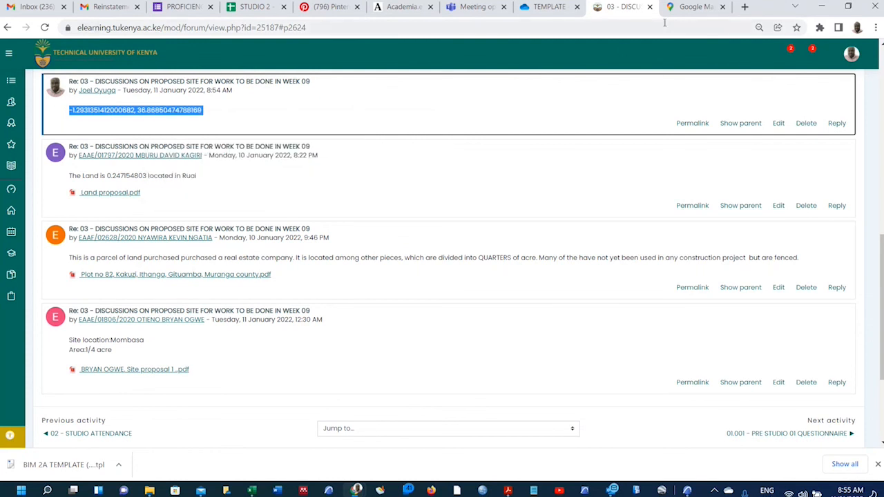
# Search the map for the pasted coordinates.
pyautogui.click(680, 9)
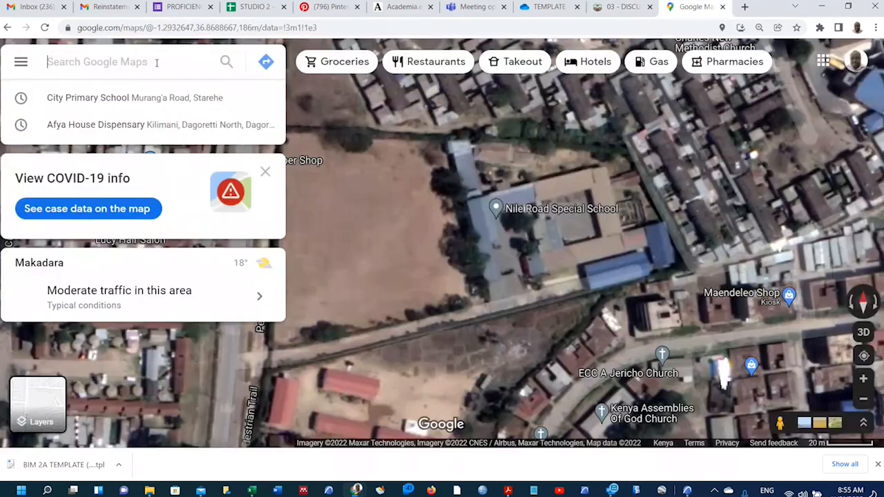
pyautogui.hotkey('ctrl', 'v')
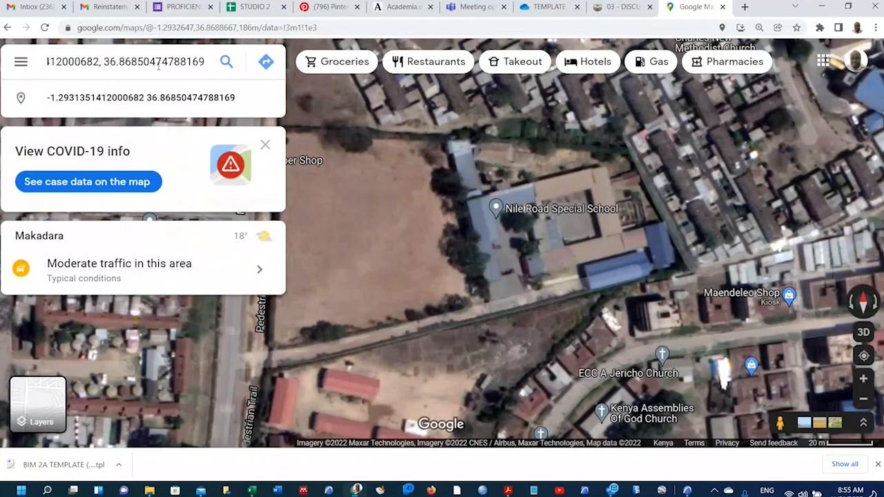
pyautogui.press('Return')
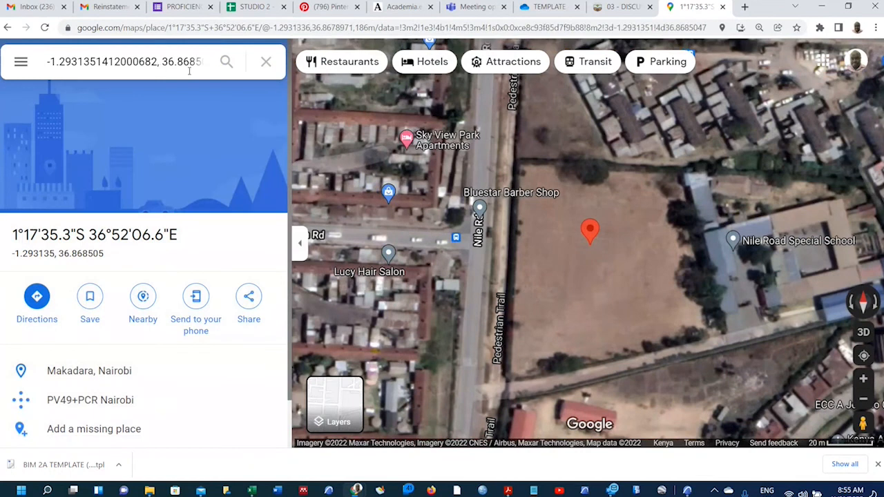
# Close that map tab and load Google Maps again in a new tab.
pyautogui.click(722, 6)
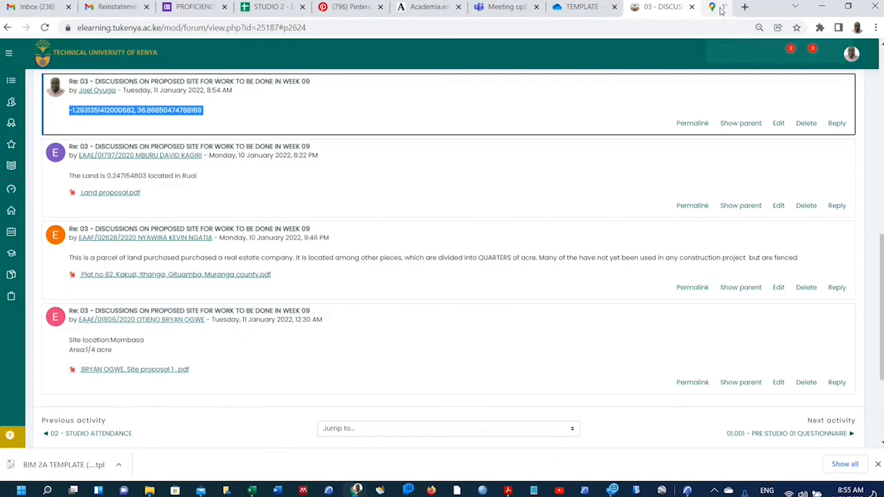
pyautogui.click(744, 7)
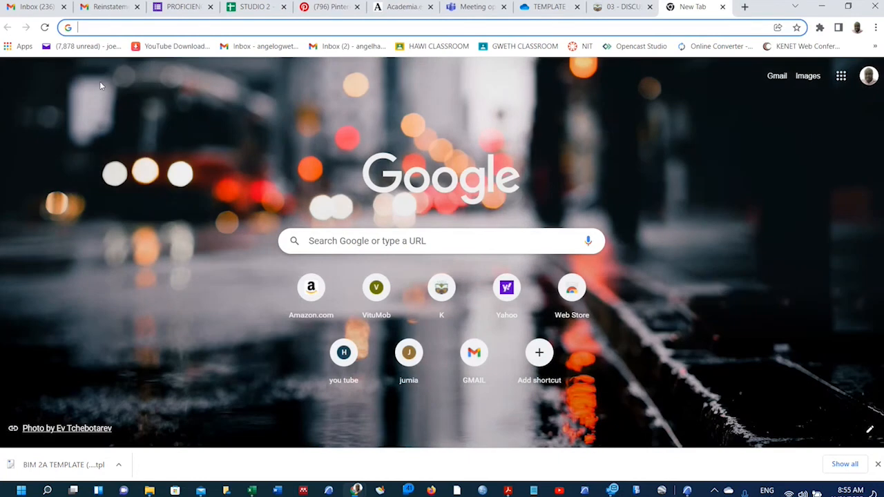
pyautogui.write('map')
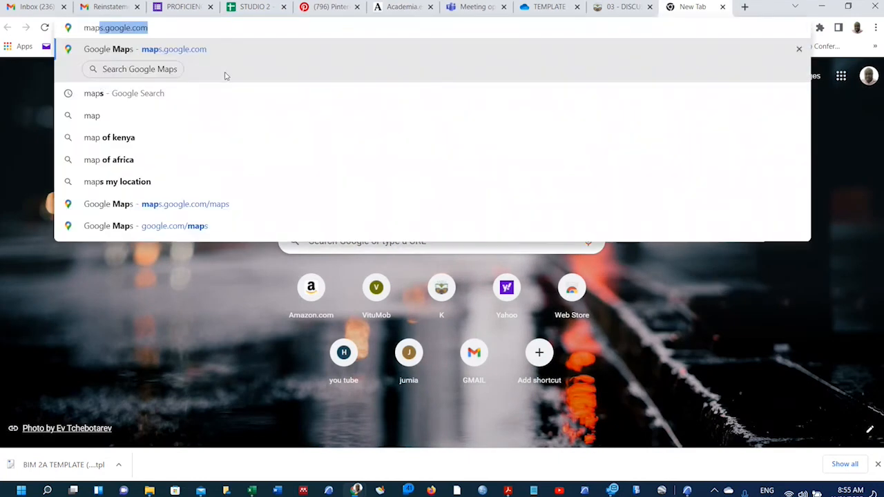
pyautogui.press('Return')
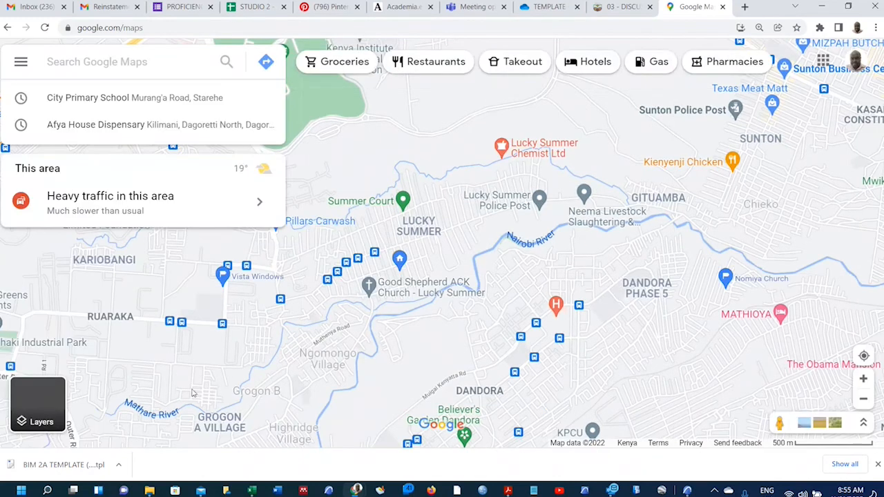
# Switch to satellite imagery and zoom out around Malava Shopping Centre.
pyautogui.click(39, 409)
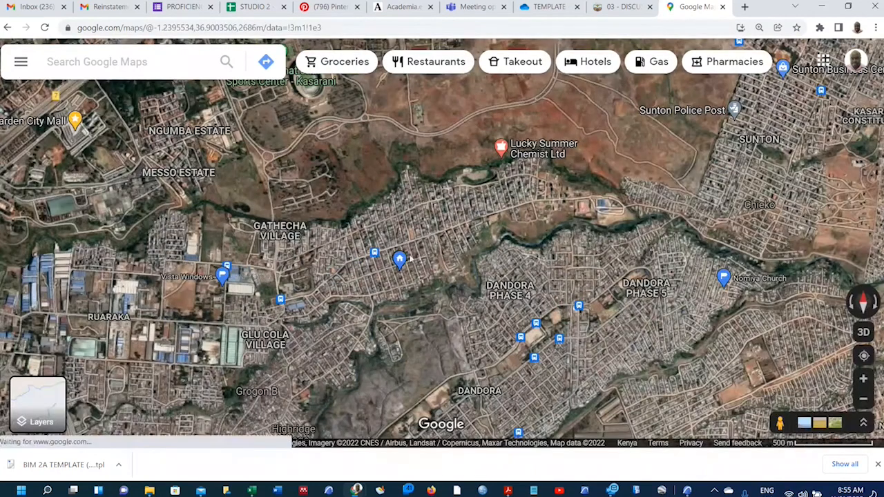
pyautogui.scroll(-3, 410, 258)
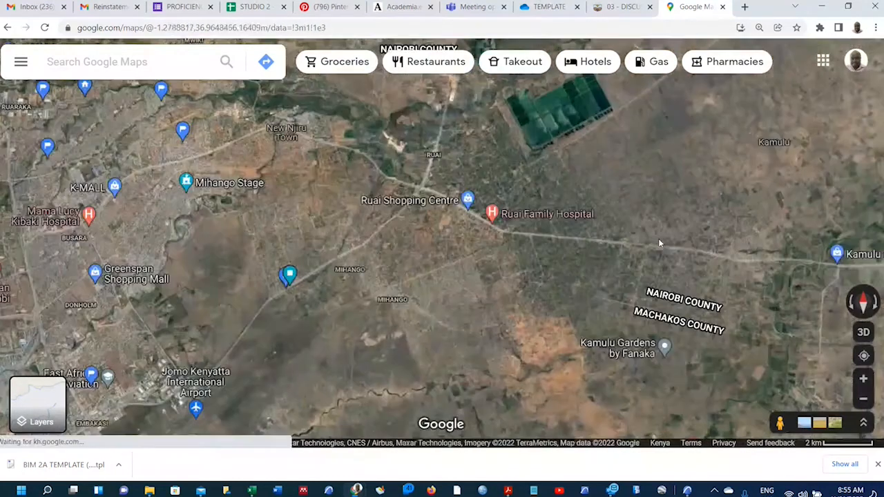
pyautogui.scroll(3, 658, 238)
pyautogui.scroll(-5, 127, 114)
pyautogui.scroll(-3, 289, 199)
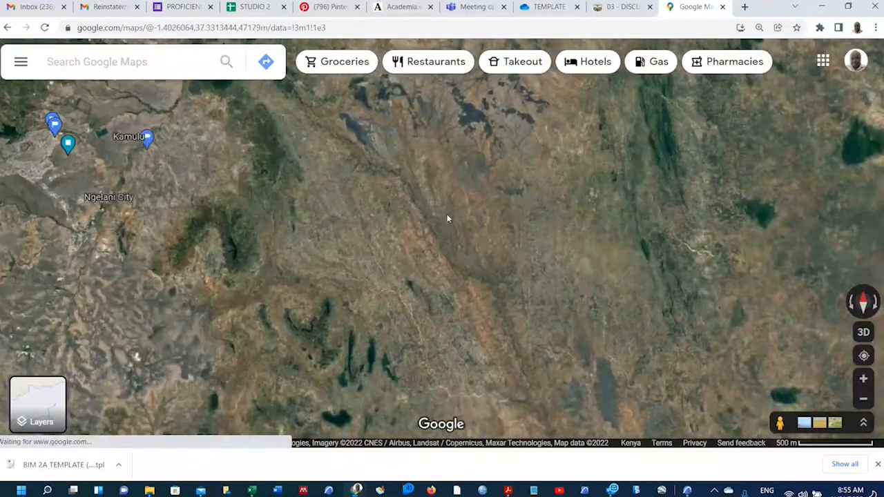
pyautogui.scroll(5, 570, 254)
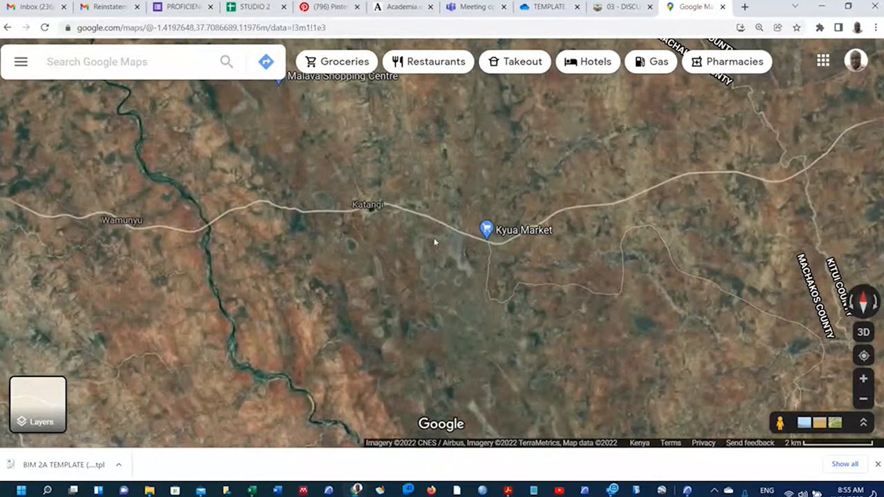
pyautogui.scroll(-1, 385, 269)
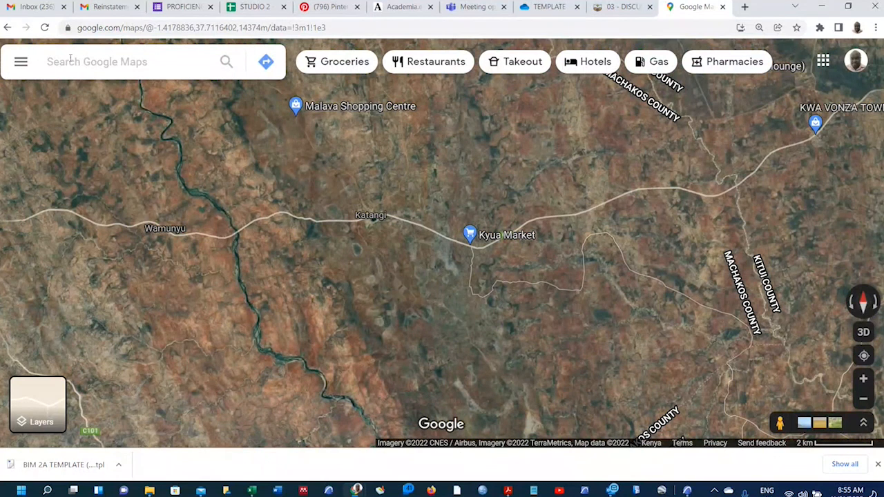
pyautogui.click(70, 61)
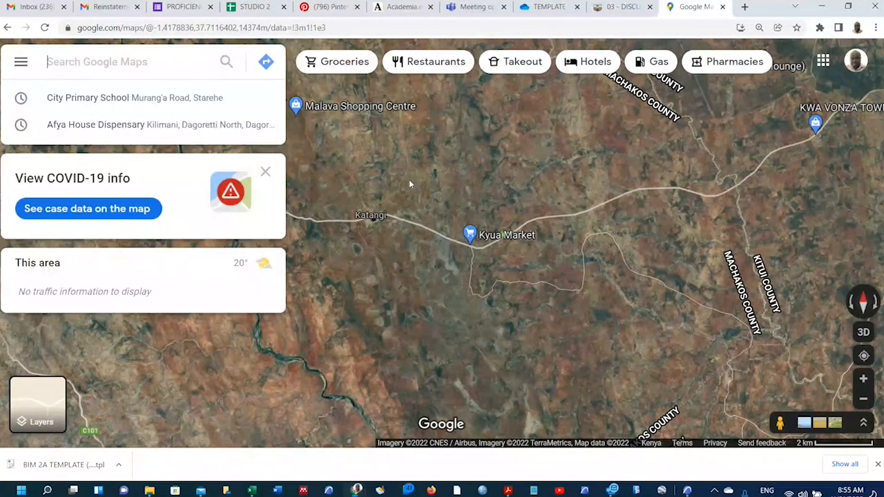
pyautogui.scroll(4, 339, 101)
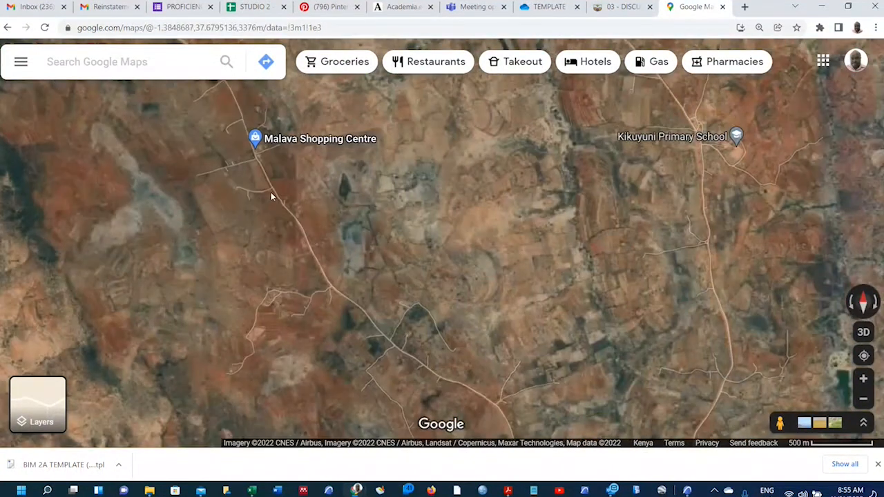
pyautogui.scroll(3, 247, 134)
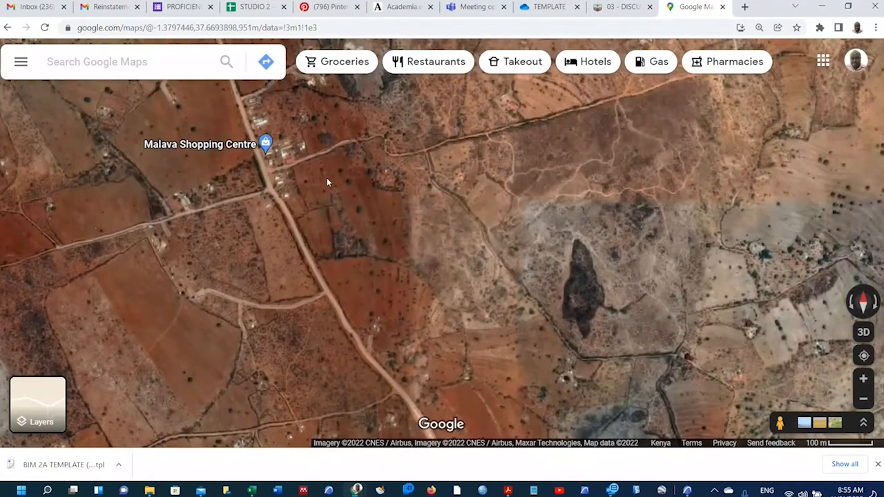
pyautogui.scroll(-2, 326, 177)
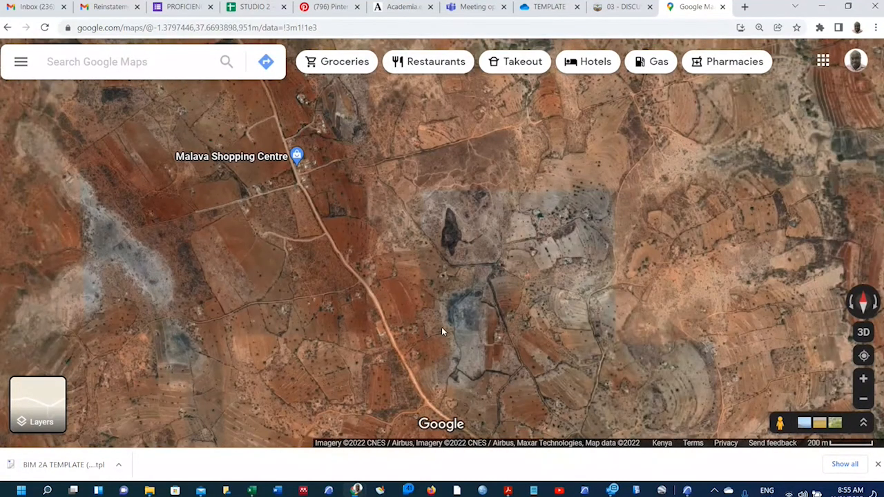
# Search -1.293135, 36.868505 and zoom around the pinned field in Makadara, Nairobi.
pyautogui.click(74, 61)
pyautogui.write('-1.2931351412000682, 36.86850474788169')
pyautogui.press('Return')
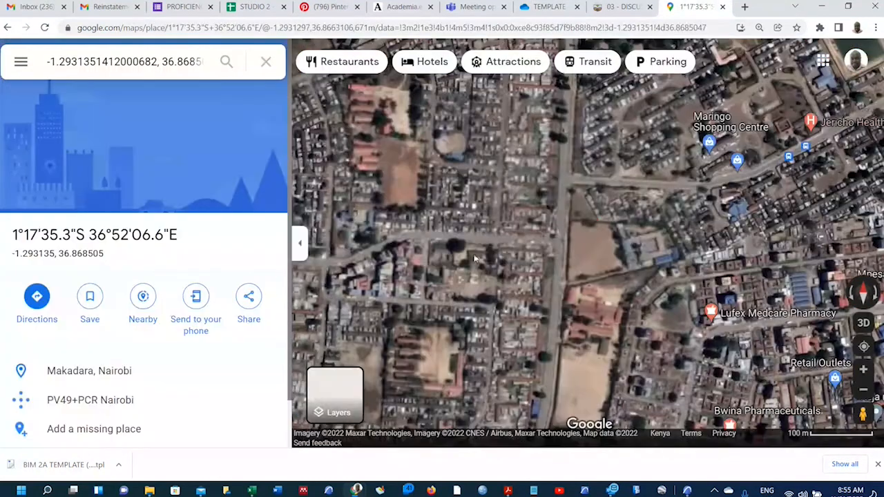
pyautogui.scroll(5, 600, 252)
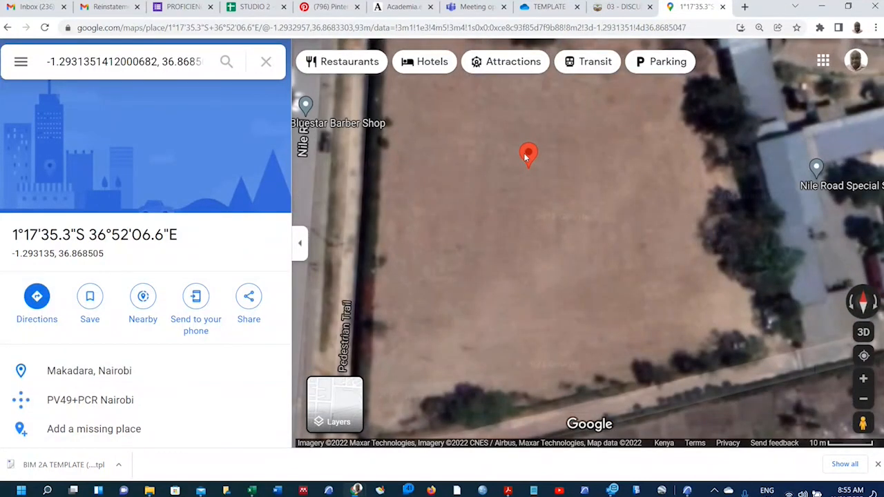
pyautogui.scroll(-3, 524, 158)
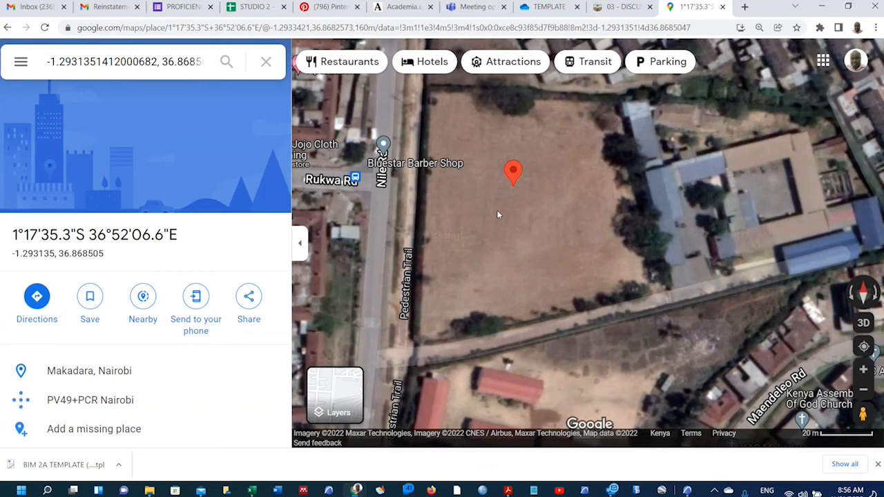
# Load zoom.earth in a new tab and dismiss the Heat & Fires notice.
pyautogui.click(744, 7)
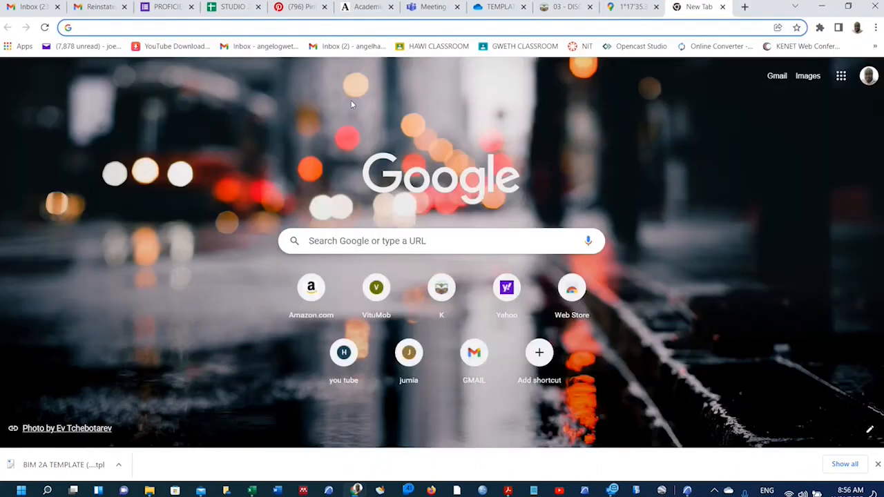
pyautogui.write('zoom')
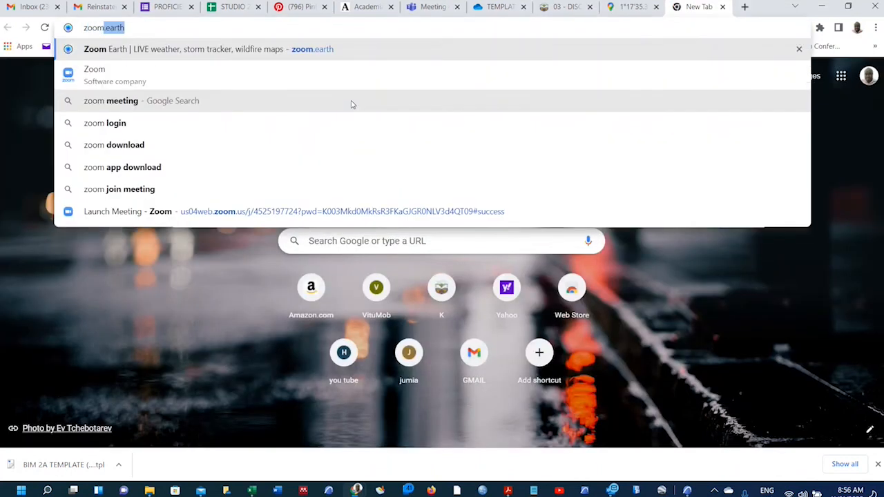
pyautogui.press('Right')
pyautogui.press('Return')
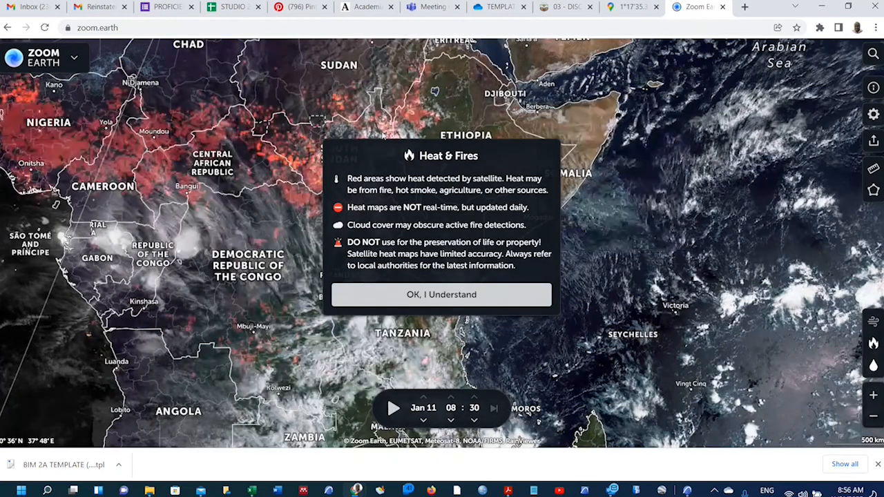
pyautogui.click(441, 295)
# Search Zoom Earth for the site coordinates -1.293135, 36.868505.
pyautogui.click(873, 53)
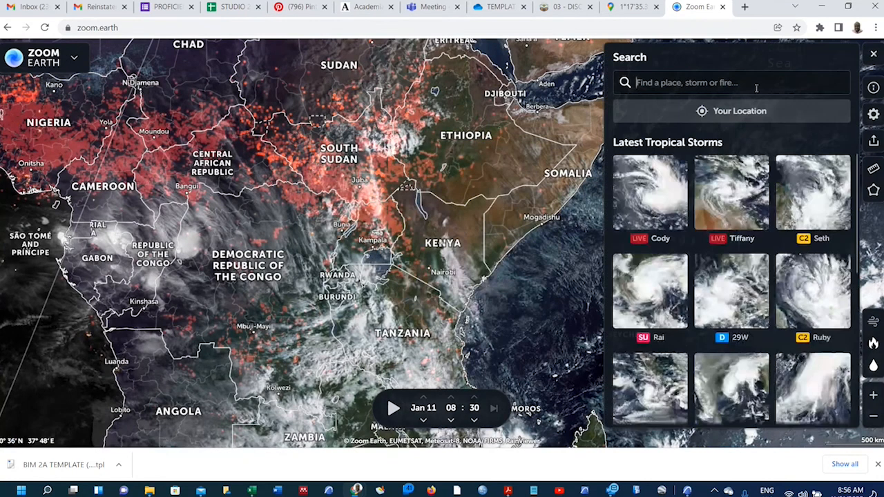
pyautogui.write('-1.2931351412000682, 36.86850474788169')
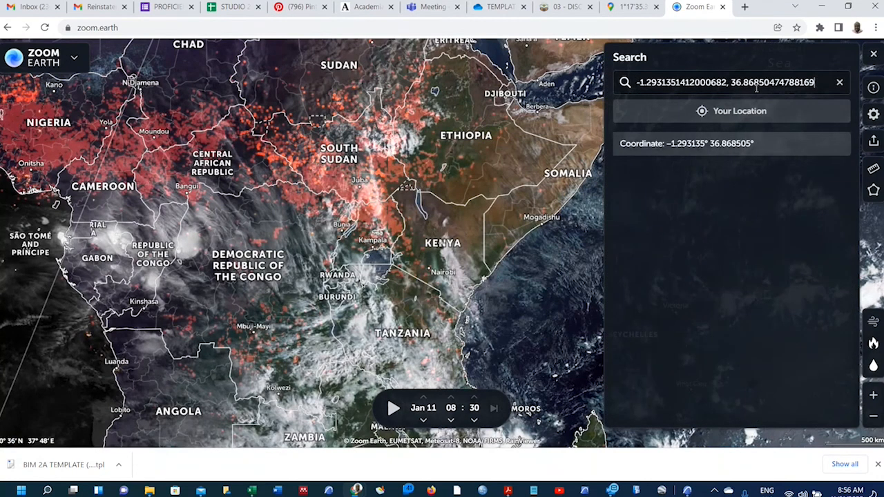
pyautogui.press('Return')
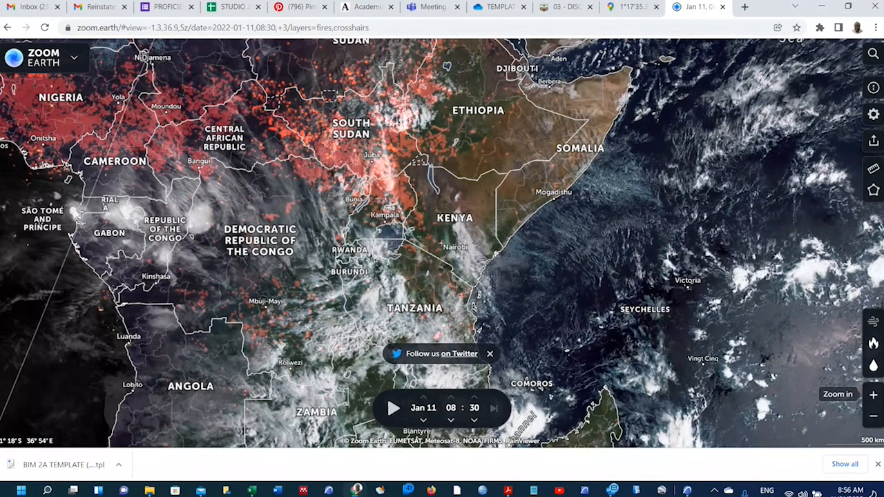
# Zoom in to 22z on the coordinate, then back out to 19z to frame the field.
pyautogui.click(875, 397)
pyautogui.click(875, 398)
pyautogui.click(875, 398)
pyautogui.click(875, 399)
pyautogui.click(876, 401)
pyautogui.click(876, 402)
pyautogui.click(876, 401)
pyautogui.click(876, 401)
pyautogui.click(876, 401)
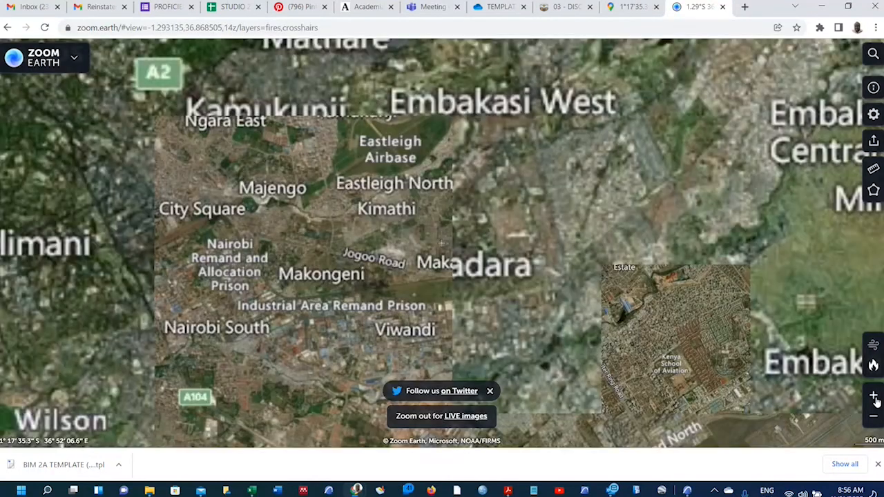
pyautogui.click(874, 396)
pyautogui.click(874, 396)
pyautogui.click(875, 396)
pyautogui.click(874, 396)
pyautogui.click(874, 396)
pyautogui.click(874, 397)
pyautogui.click(875, 396)
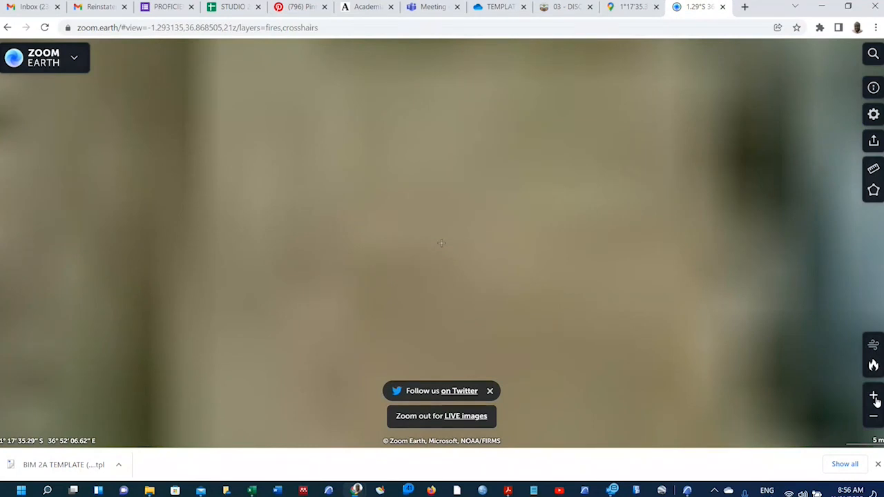
pyautogui.click(875, 398)
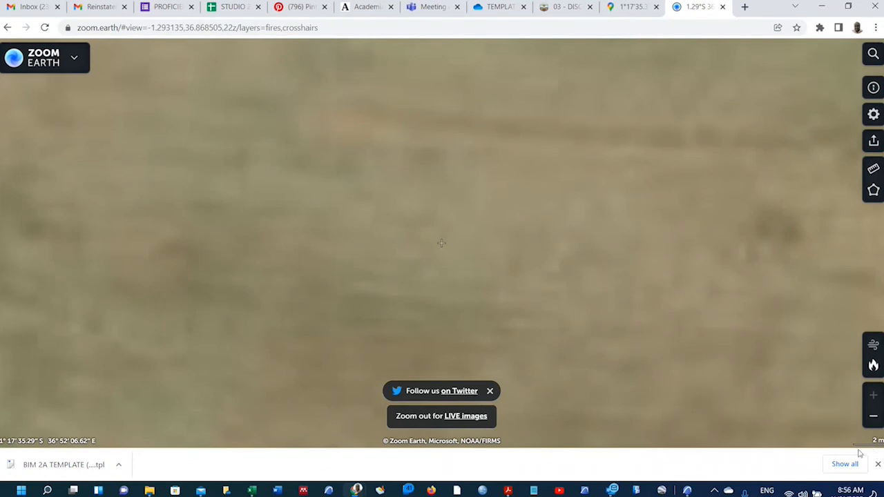
pyautogui.click(874, 421)
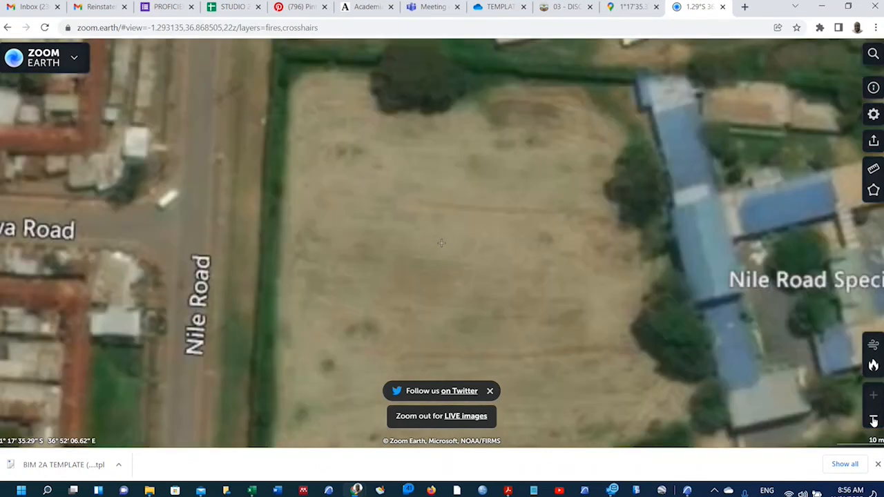
pyautogui.click(873, 421)
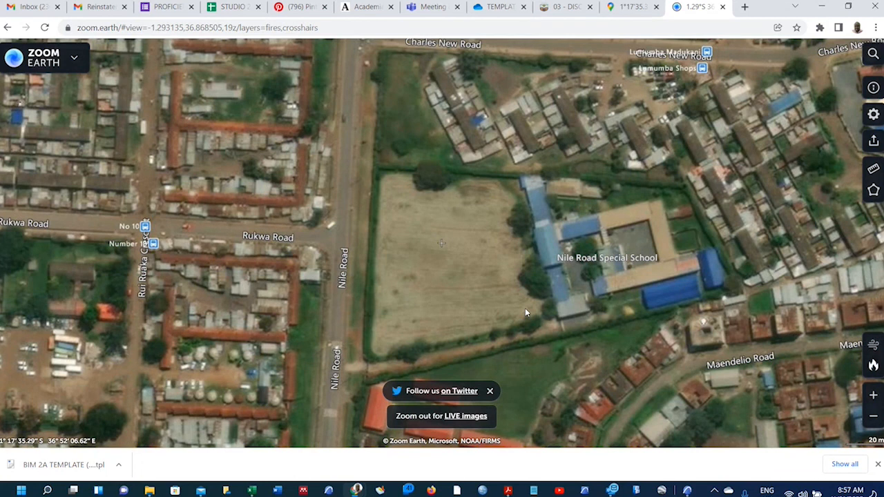
# Measure the field's west edge (97.83 m) and top edge (73.55 m).
pyautogui.click(872, 171)
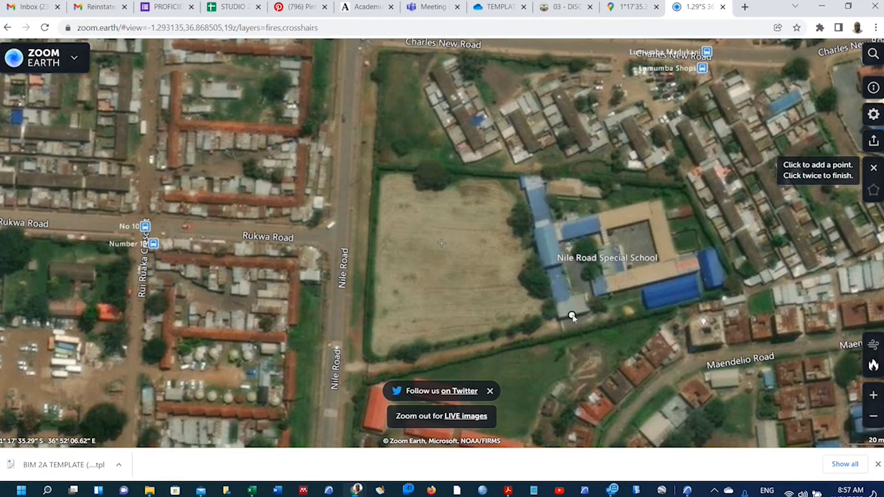
pyautogui.click(366, 360)
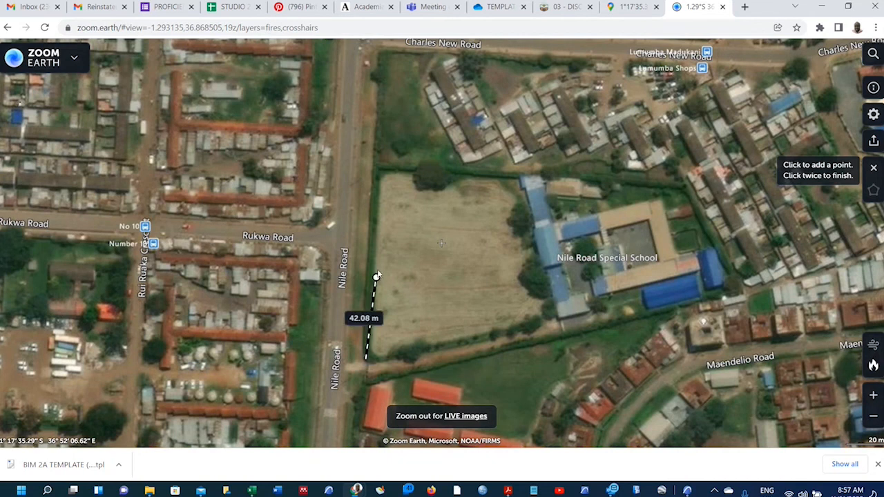
pyautogui.click(375, 168)
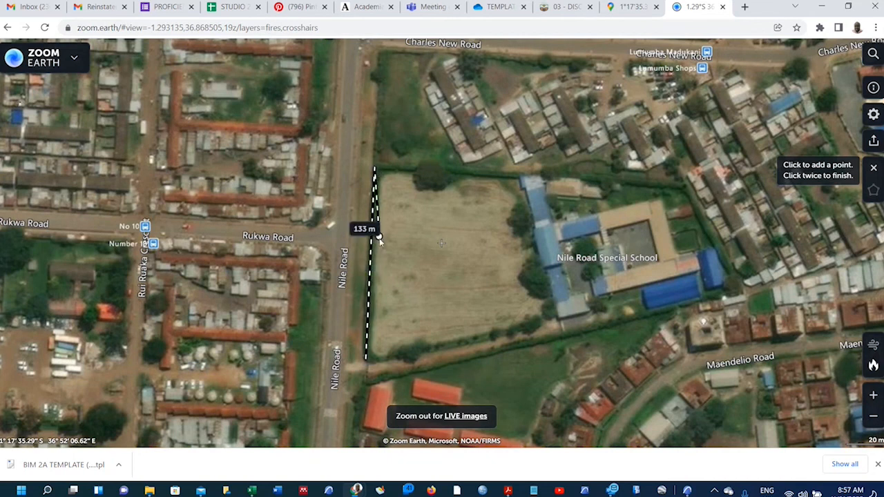
pyautogui.click(375, 169)
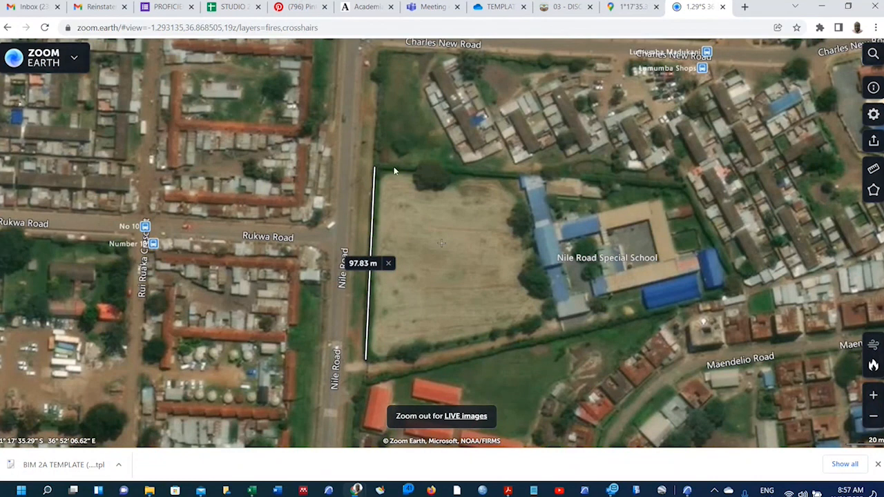
pyautogui.click(873, 168)
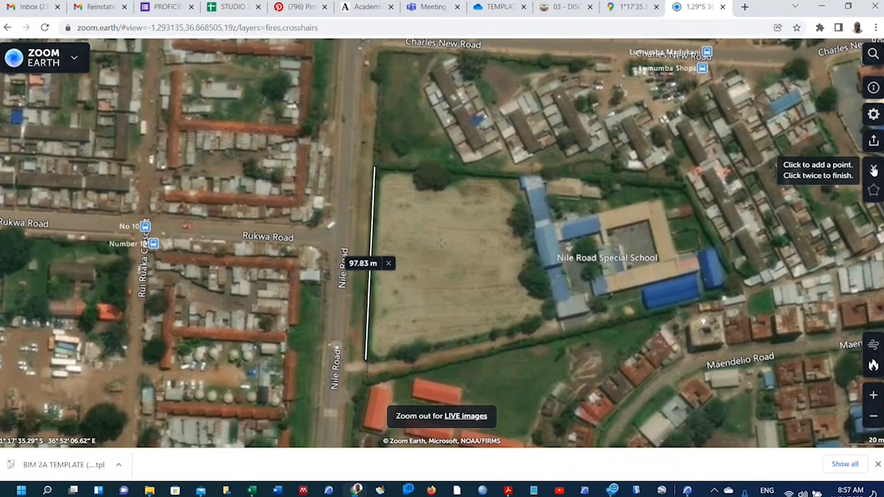
pyautogui.click(375, 169)
pyautogui.doubleClick(519, 179)
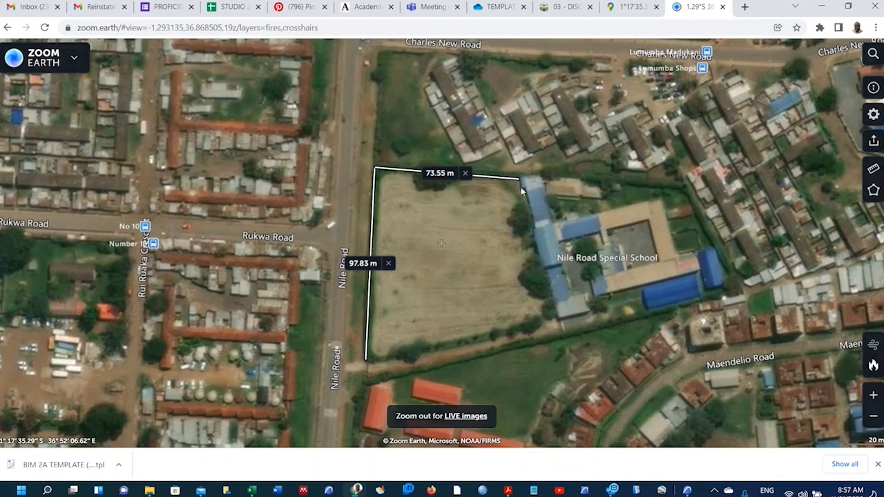
# Measure the field's east edge (75.24 m) and bottom edge (98.61 m).
pyautogui.click(872, 171)
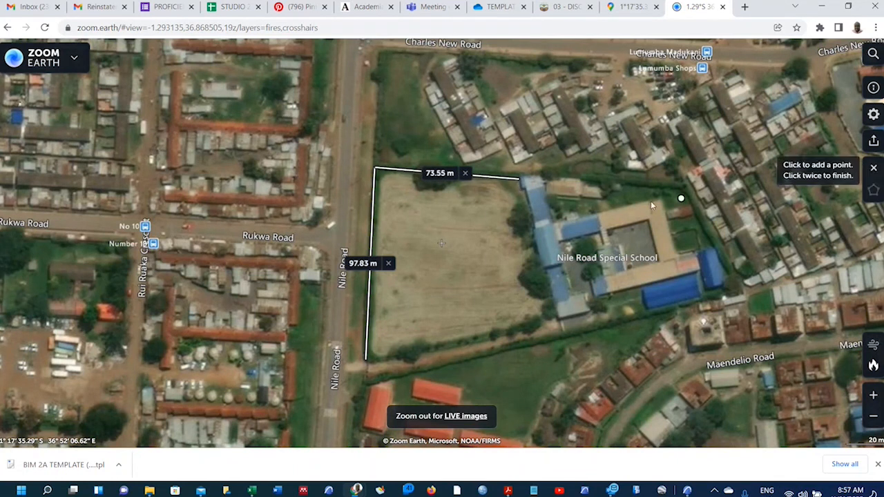
pyautogui.click(518, 180)
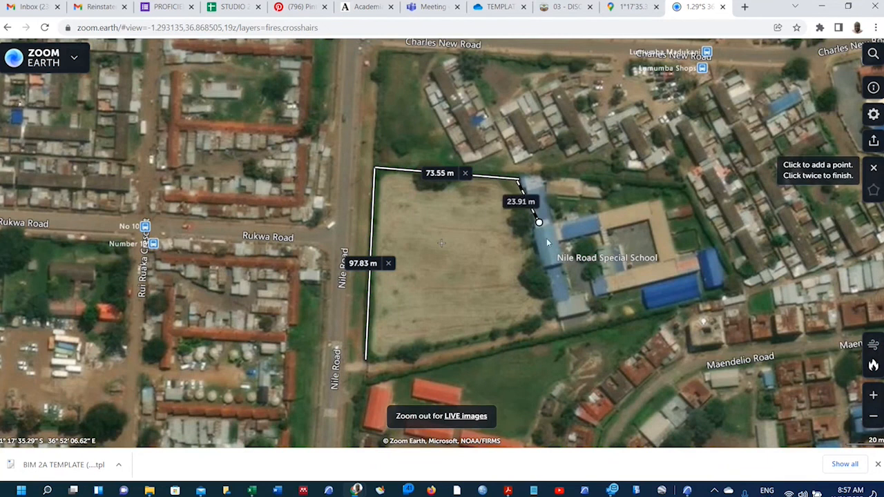
pyautogui.doubleClick(557, 325)
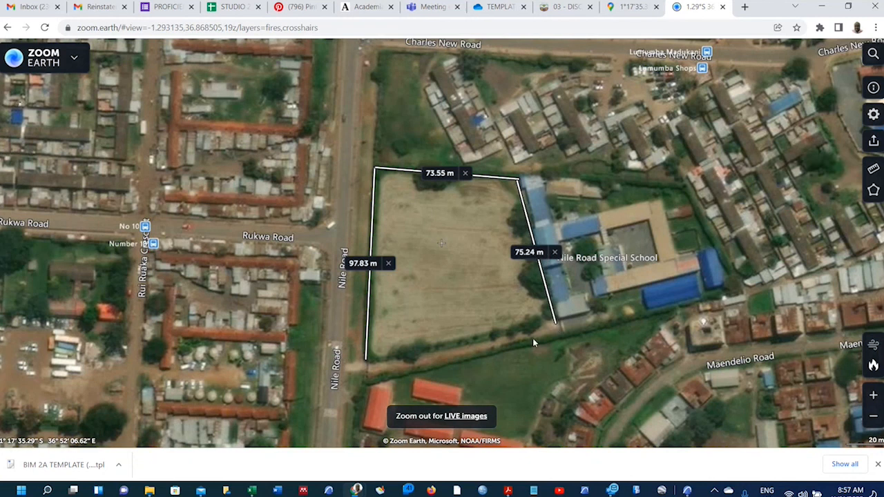
pyautogui.click(873, 170)
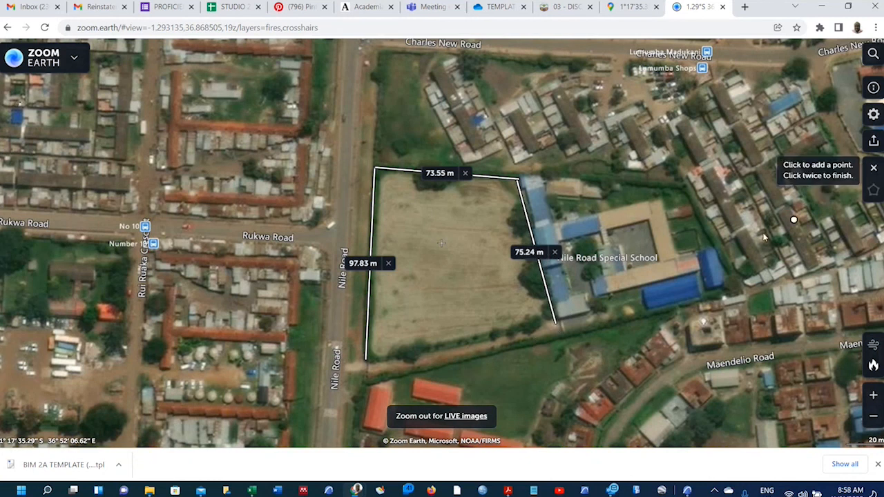
pyautogui.click(367, 358)
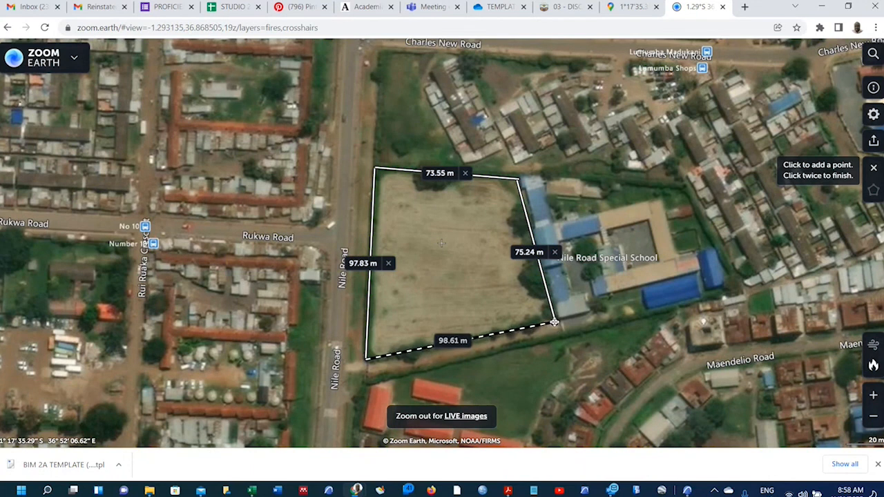
pyautogui.doubleClick(555, 323)
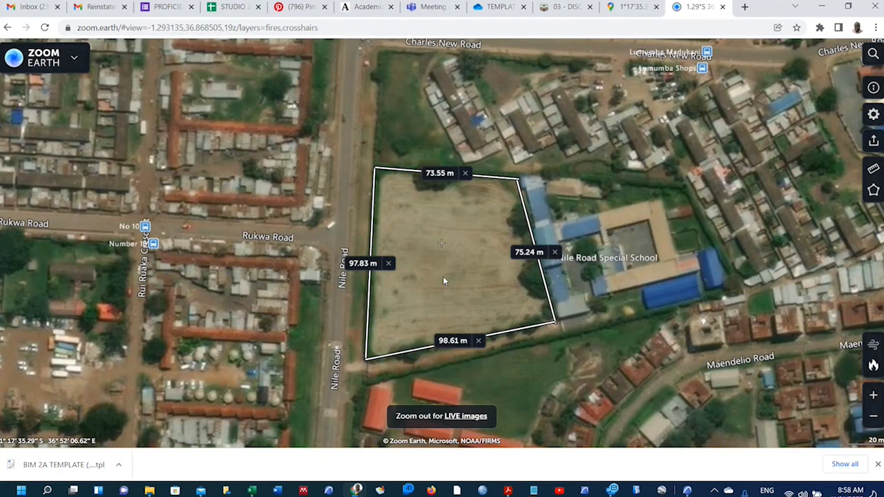
# Trace the field's four corners as an area measurement, closing it at 7,267 m².
pyautogui.click(873, 193)
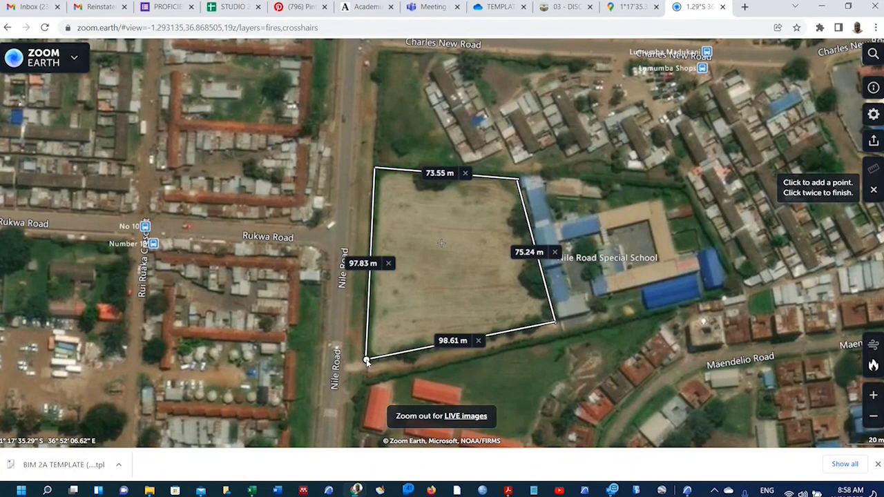
pyautogui.click(366, 361)
pyautogui.click(376, 170)
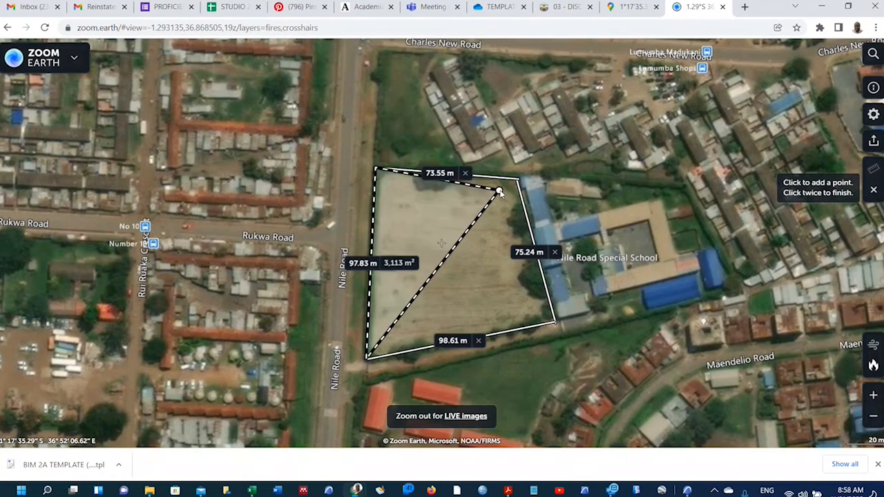
pyautogui.click(518, 181)
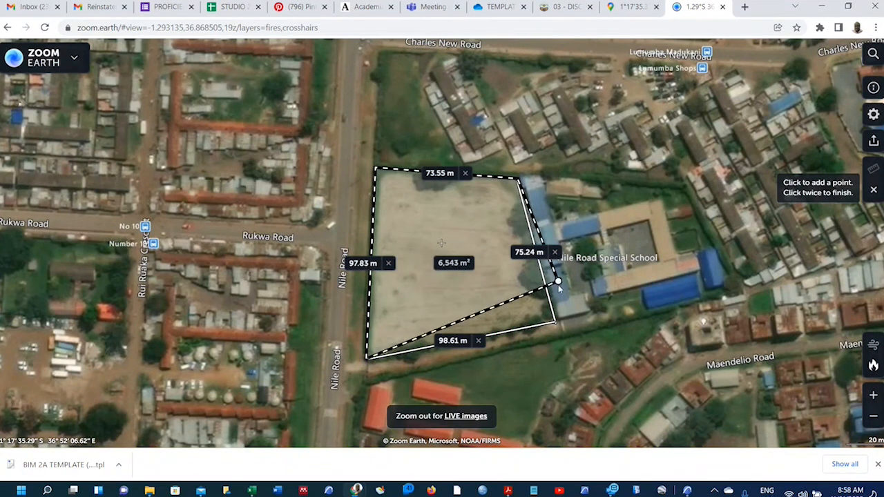
pyautogui.click(555, 322)
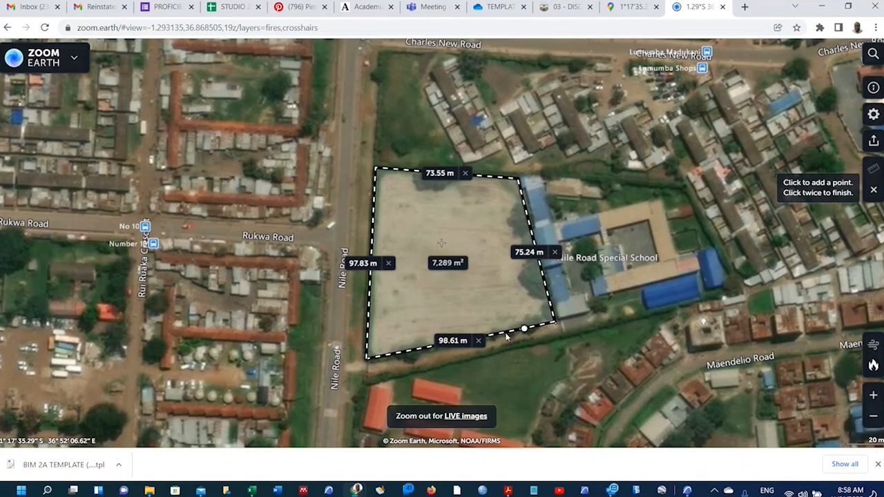
pyautogui.click(367, 358)
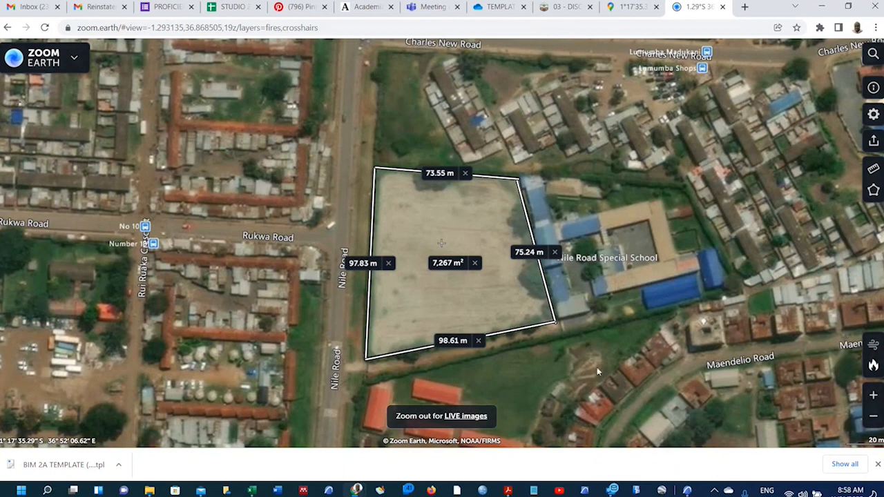
# Zoom the Zoom Earth map in one level and centre the measured 7,267 m² plot.
pyautogui.click(872, 395)
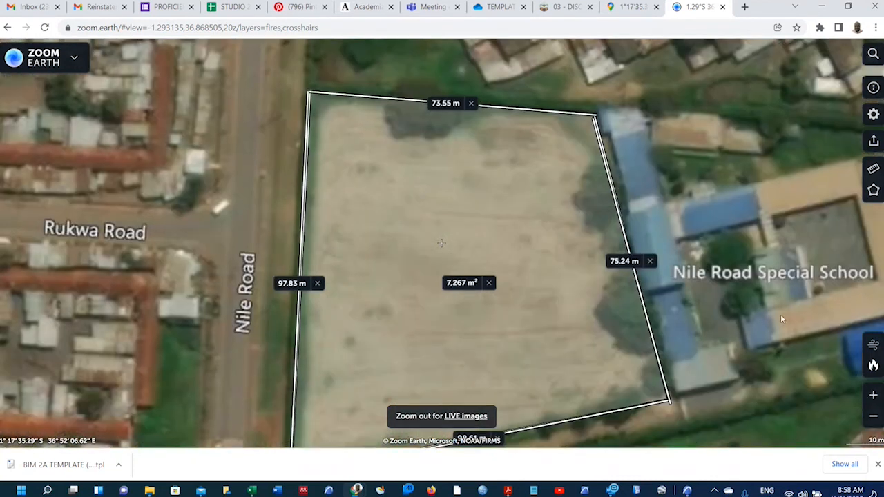
pyautogui.moveTo(734, 226); pyautogui.dragTo(735, 183)
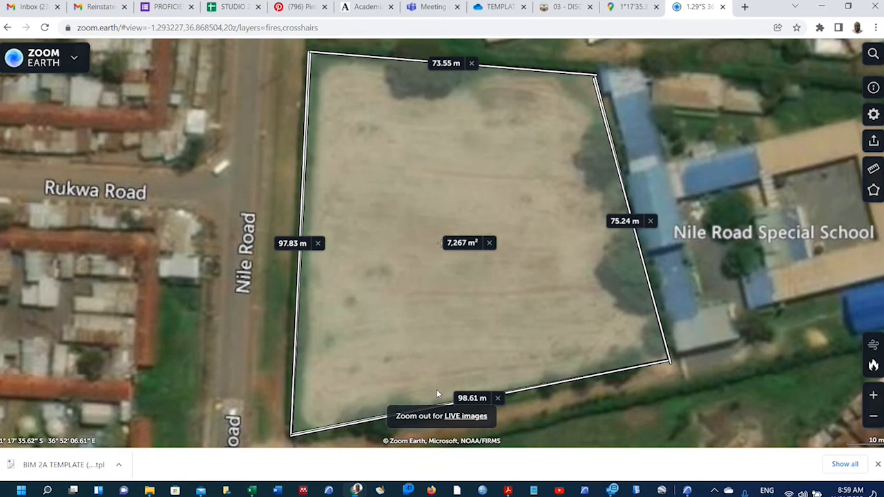
# Launch Snipping Tool through Windows search ('sni'), switch to Rectangle mode and begin a new snip.
pyautogui.press('super')
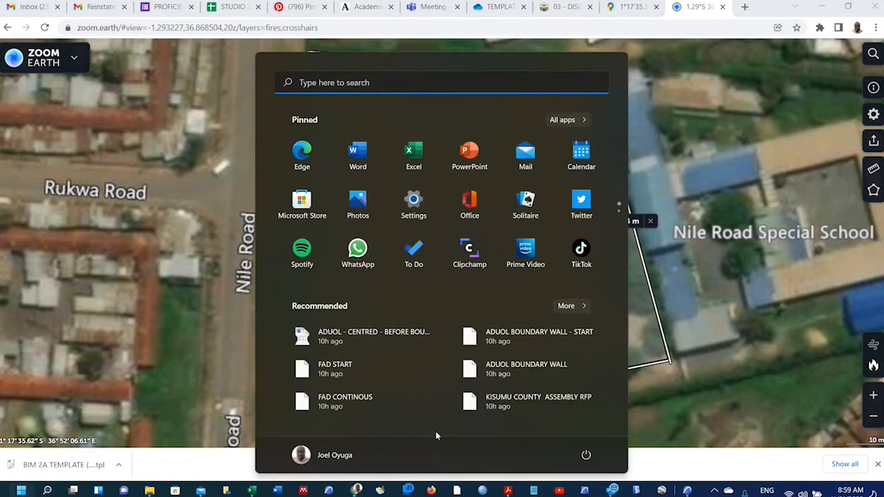
pyautogui.write('sni')
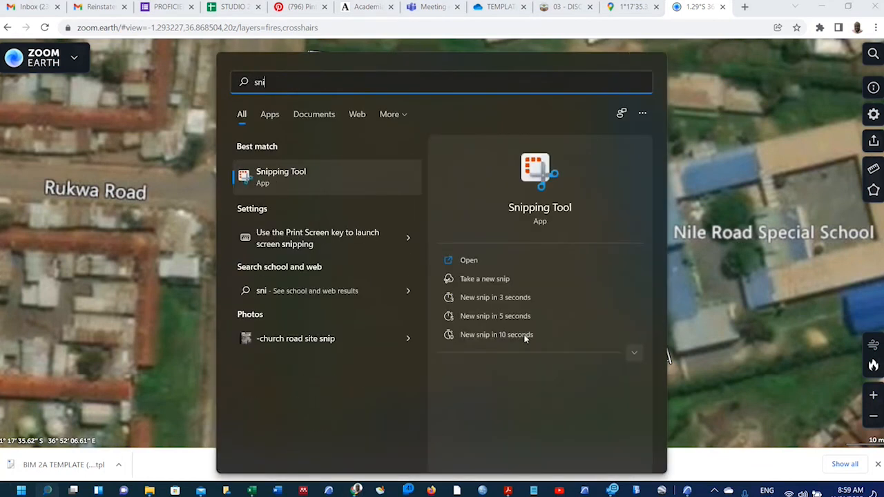
pyautogui.click(471, 261)
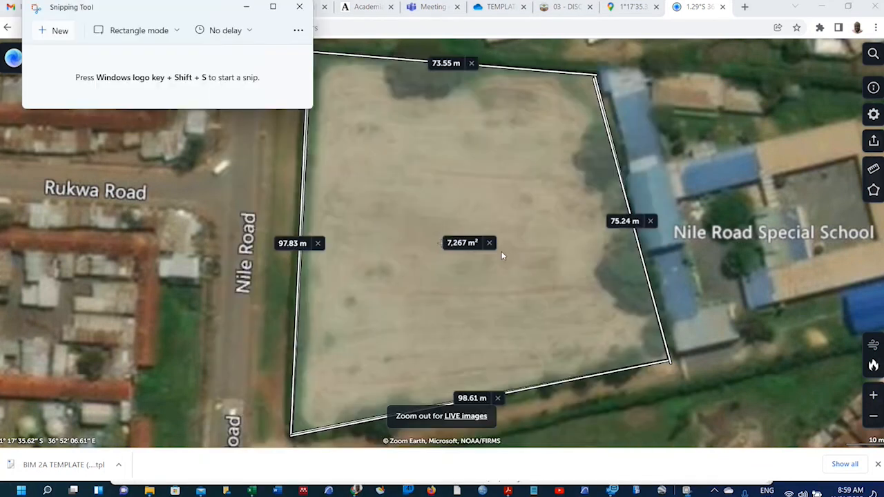
pyautogui.click(178, 35)
pyautogui.click(130, 59)
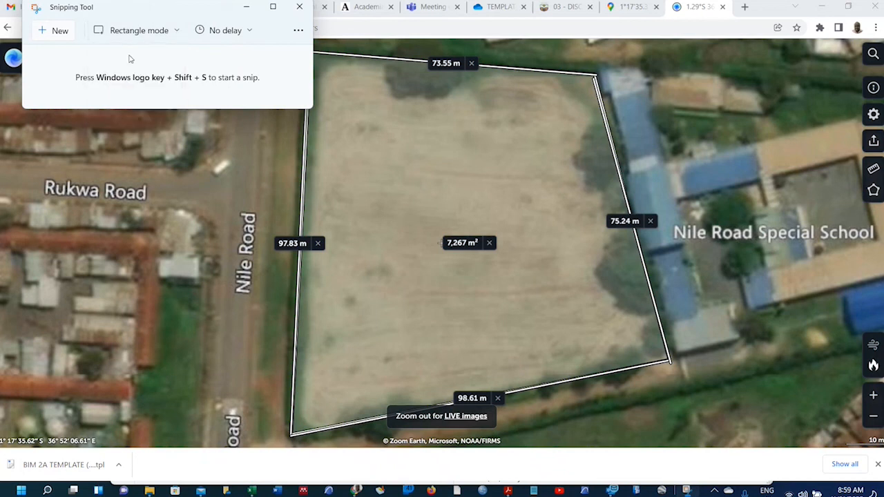
pyautogui.click(46, 31)
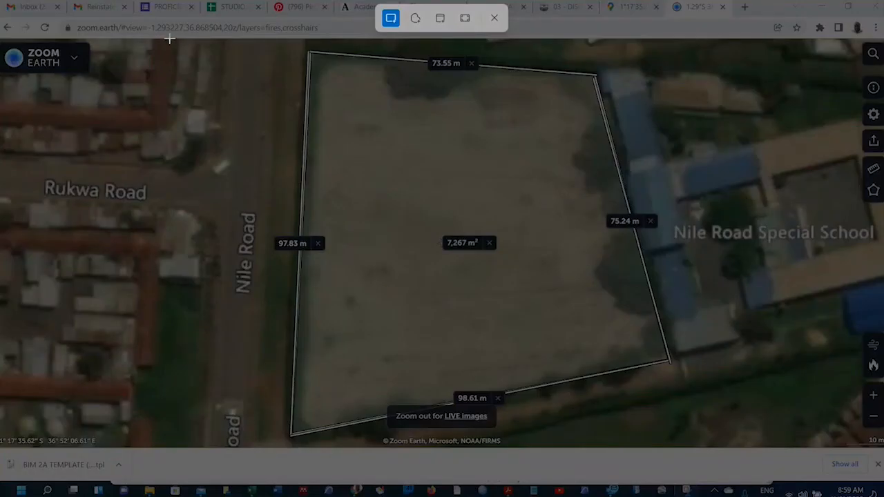
# Snip the measured plot with its labels and choose 03. DEMONSTRATION as the save folder.
pyautogui.moveTo(173, 41); pyautogui.dragTo(716, 447)
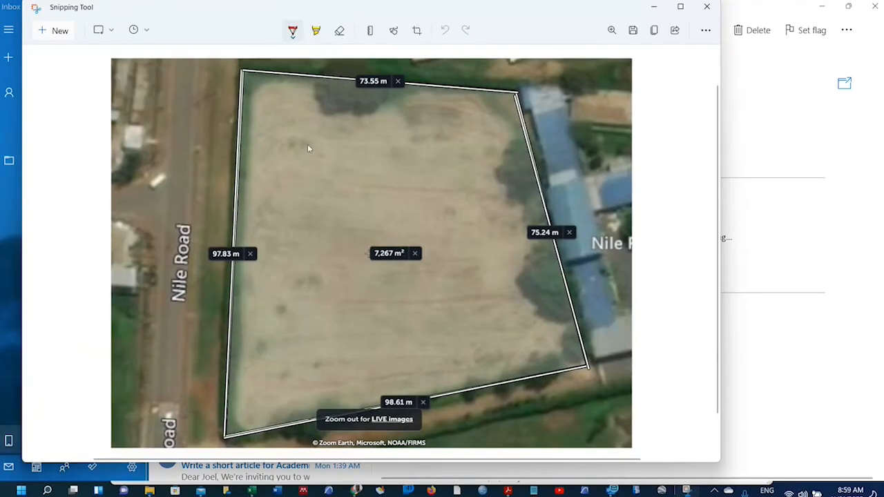
pyautogui.click(631, 30)
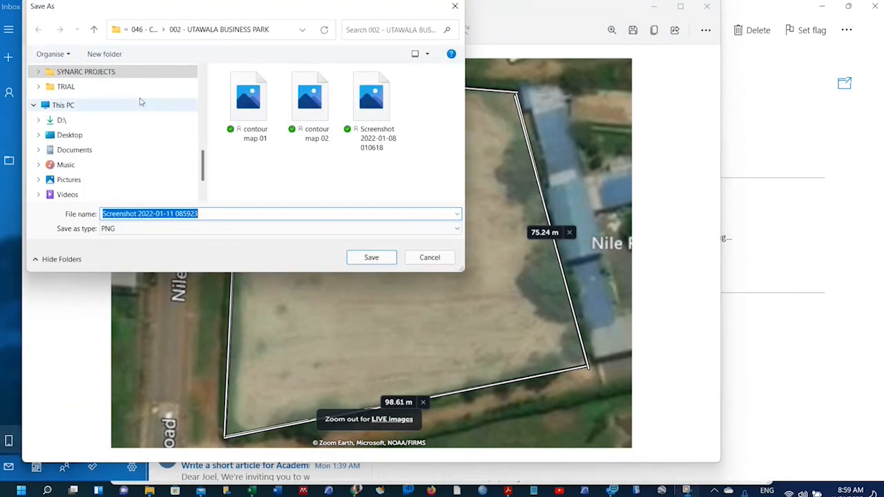
pyautogui.click(94, 29)
pyautogui.scroll(10, 105, 103)
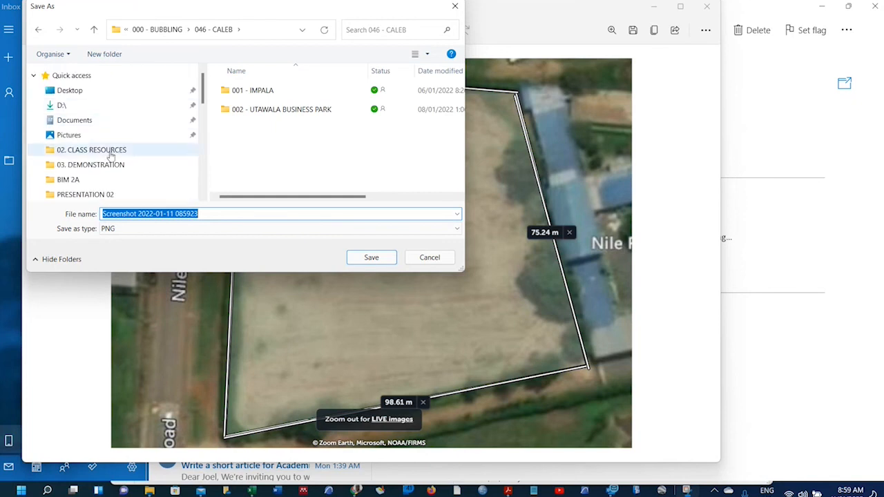
pyautogui.click(112, 166)
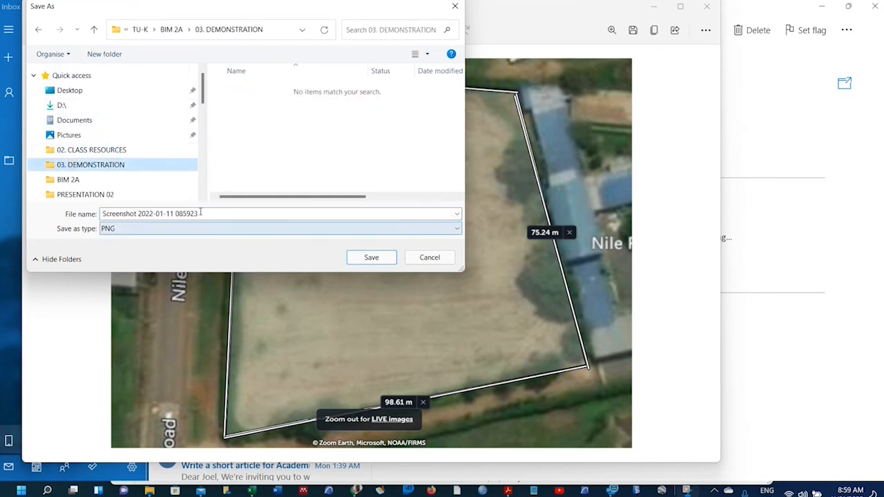
# Save the screenshot as a PNG named with the author's name plus 'SITE SIZE AND DIMENSION'.
pyautogui.write('oyug')
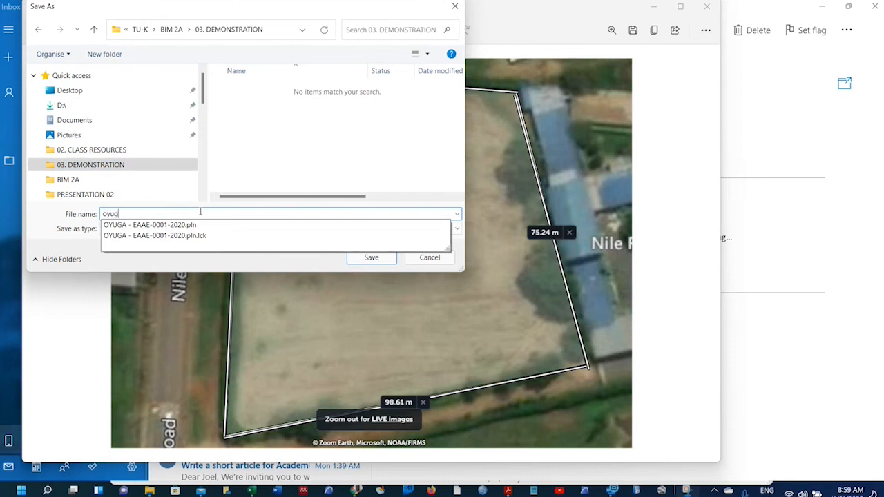
pyautogui.write('a -')
pyautogui.press('BackSpace')
pyautogui.press('BackSpace')
pyautogui.press('BackSpace')
pyautogui.press('BackSpace')
pyautogui.press('BackSpace')
pyautogui.write('OYUGA - SIITE S')
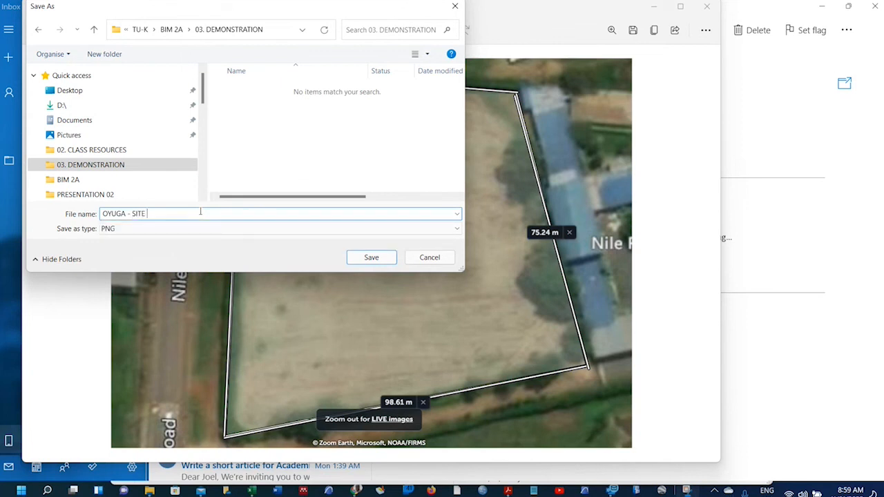
pyautogui.write('IZE AND DIMENDIO')
pyautogui.press('BackSpace')
pyautogui.press('BackSpace')
pyautogui.press('BackSpace')
pyautogui.write('SION')
pyautogui.click(370, 260)
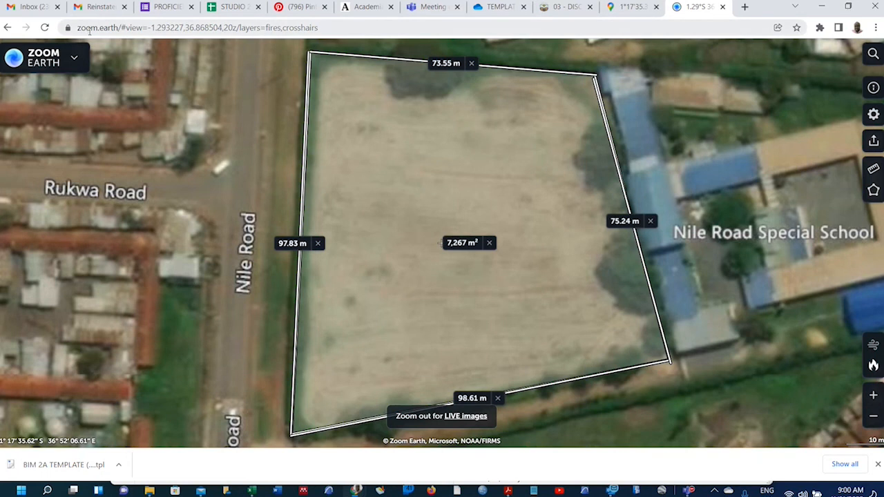
# Open contourmapcreator.urgr8.ch in a new browser tab and select its location search box.
pyautogui.click(746, 7)
pyautogui.write('cont')
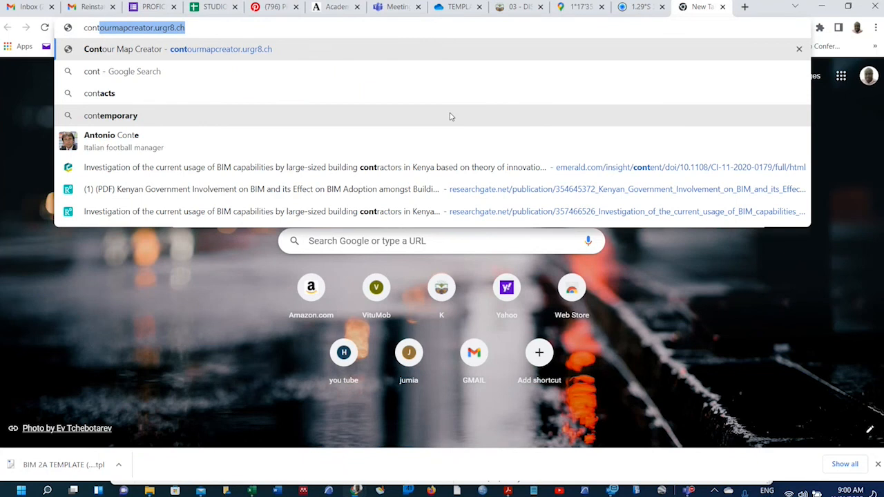
pyautogui.click(288, 53)
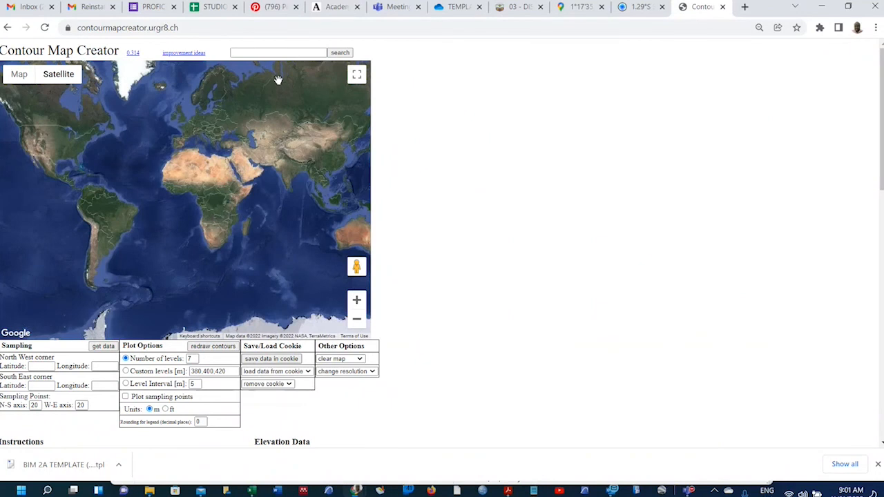
pyautogui.click(272, 55)
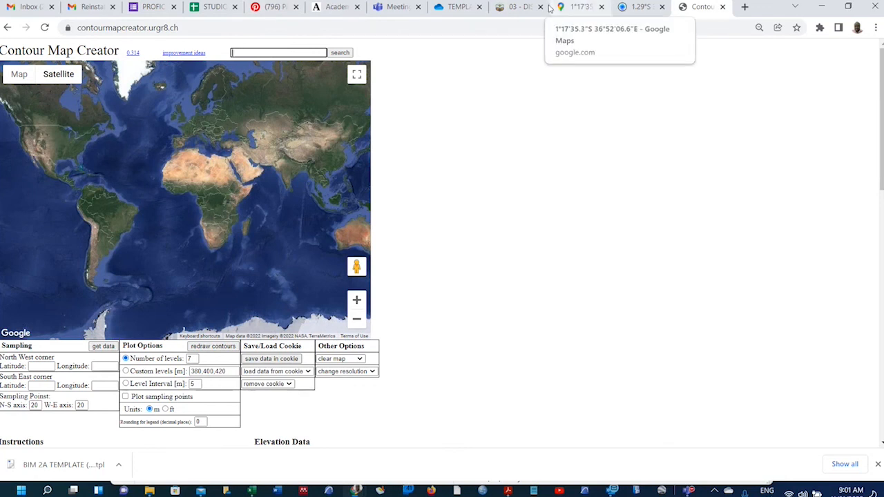
# Copy the site coordinates (-1.2931351412000682, 36.8685…) from the forum post into the location search.
pyautogui.click(525, 9)
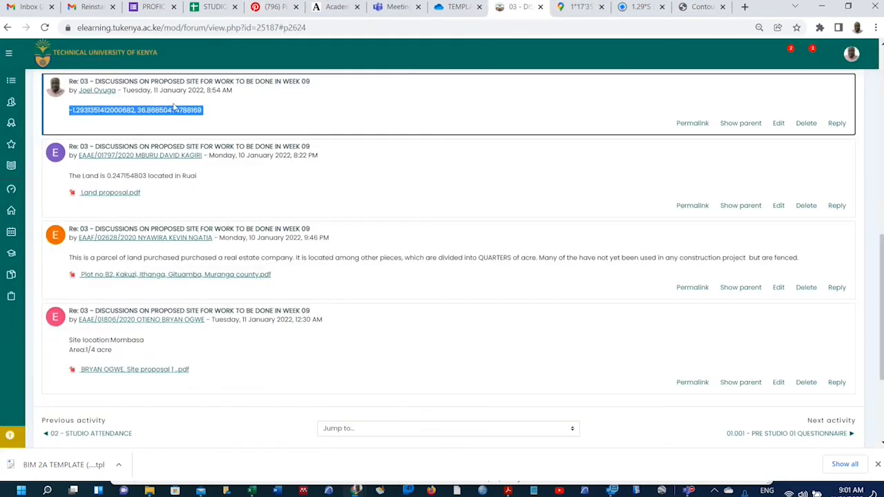
pyautogui.click(150, 109)
pyautogui.moveTo(70, 110); pyautogui.dragTo(205, 112)
pyautogui.click(693, 8)
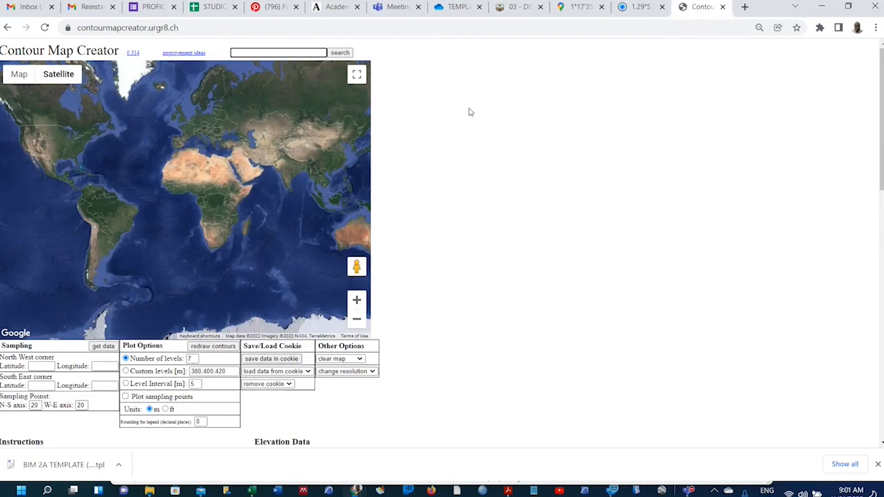
pyautogui.hotkey('ctrl', 'v')
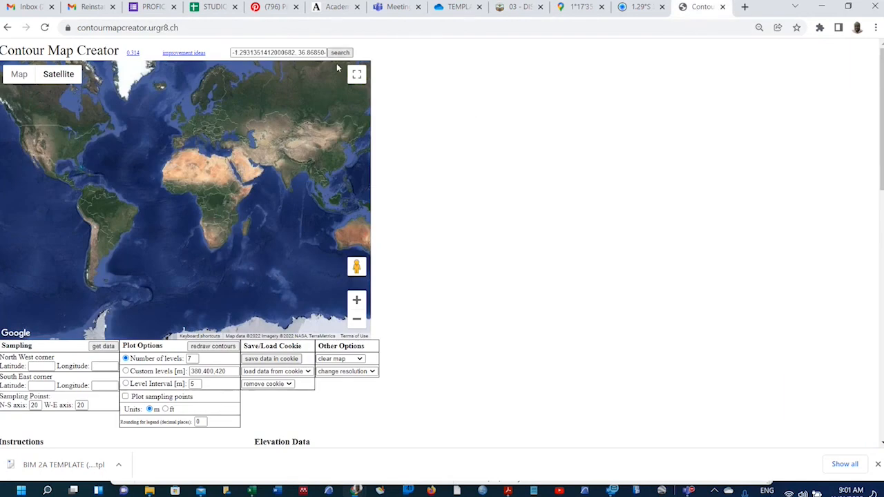
# Search the coordinates, frame the plot, set the sampling area and generate 1633–1635 m contours.
pyautogui.click(339, 53)
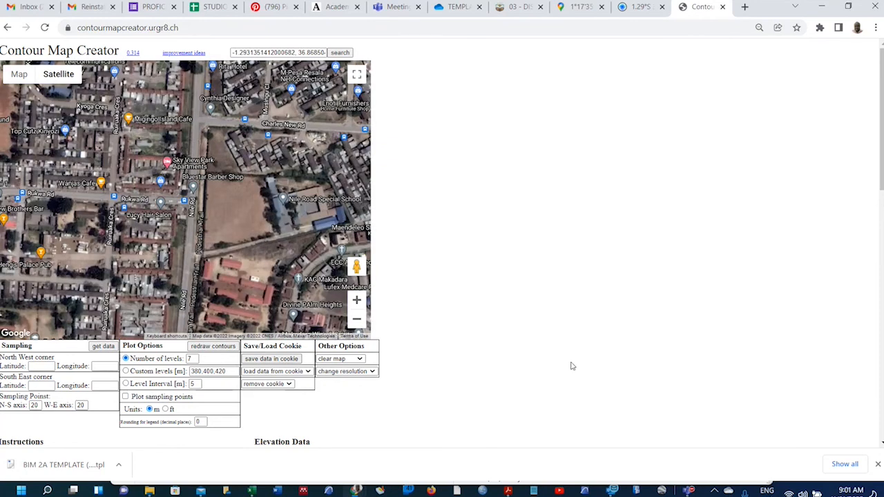
pyautogui.scroll(2, 290, 257)
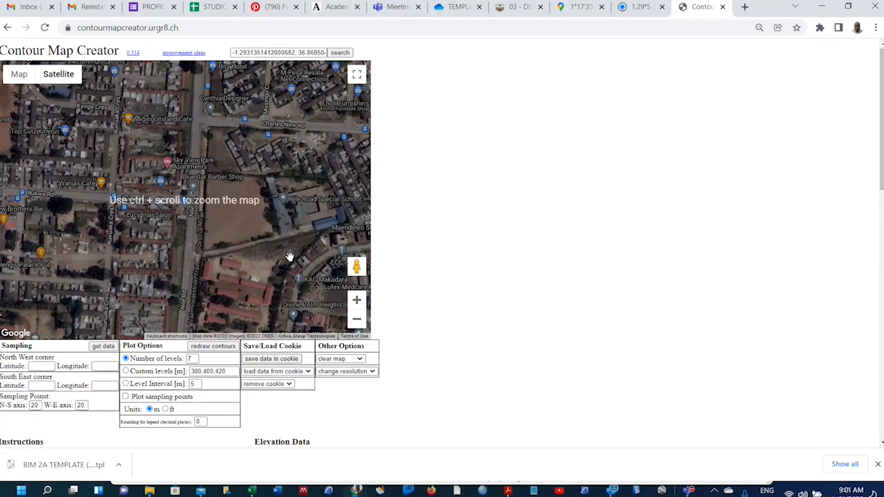
pyautogui.keyDown('ctrl'); pyautogui.scroll(2, 304, 265); pyautogui.keyUp('ctrl')
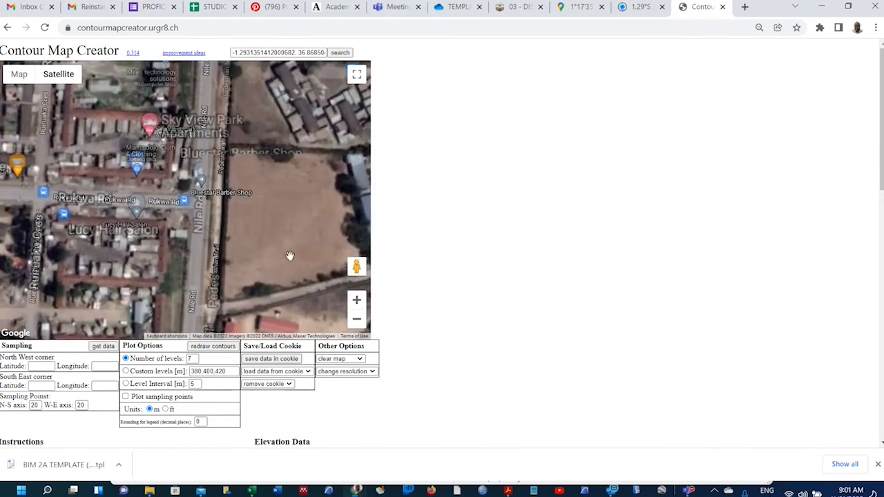
pyautogui.moveTo(288, 242); pyautogui.dragTo(177, 204)
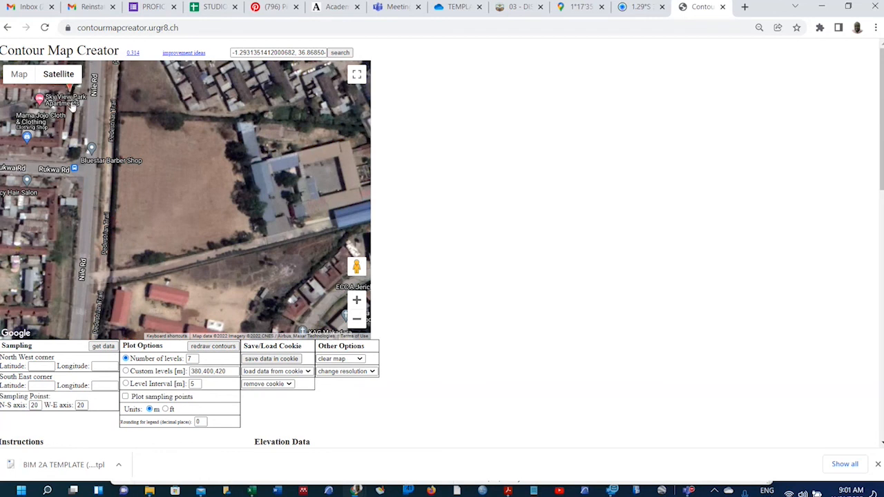
pyautogui.click(290, 290)
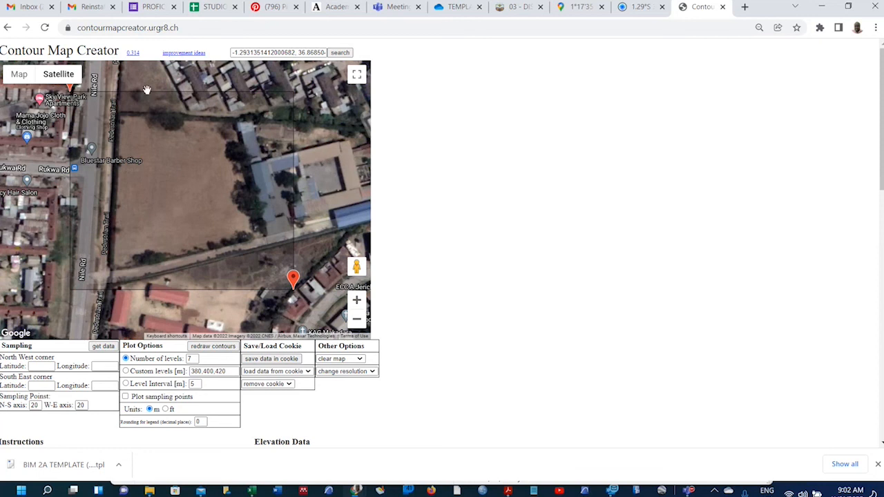
pyautogui.click(102, 347)
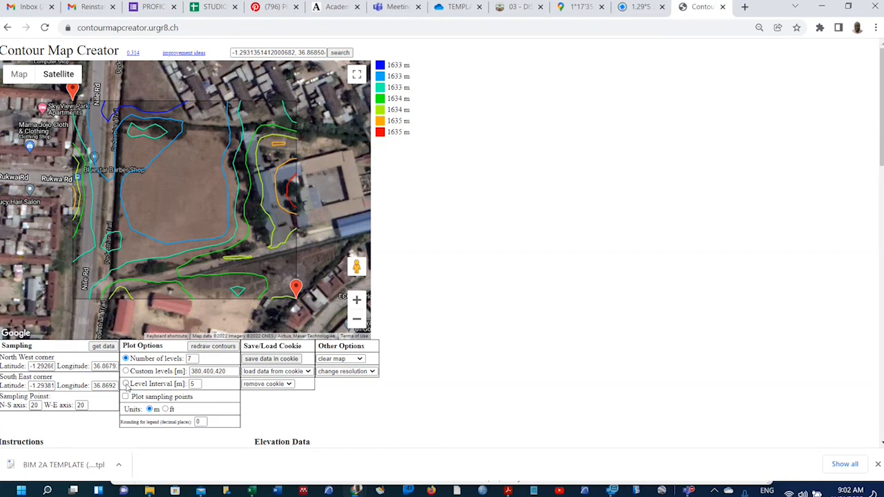
# Switch Plot Options to a fixed Level Interval of 1 m and redraw the site contours.
pyautogui.click(126, 384)
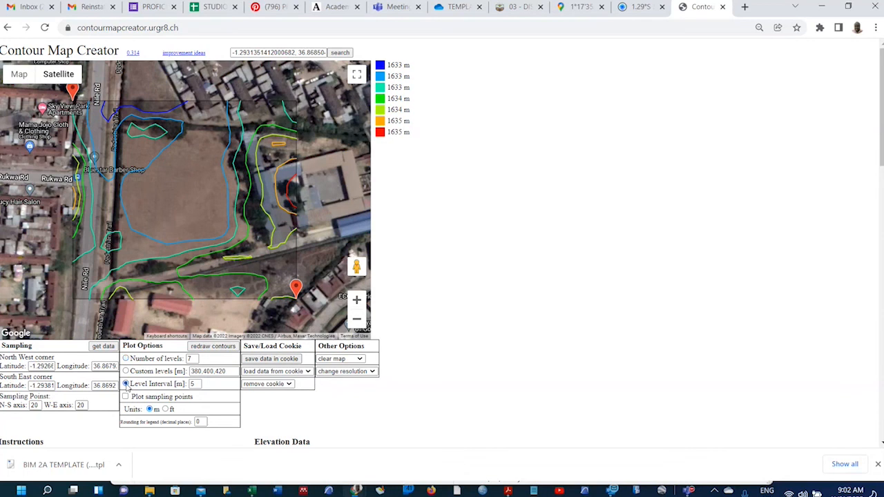
pyautogui.doubleClick(191, 384)
pyautogui.write('0.')
pyautogui.write('1')
pyautogui.click(213, 346)
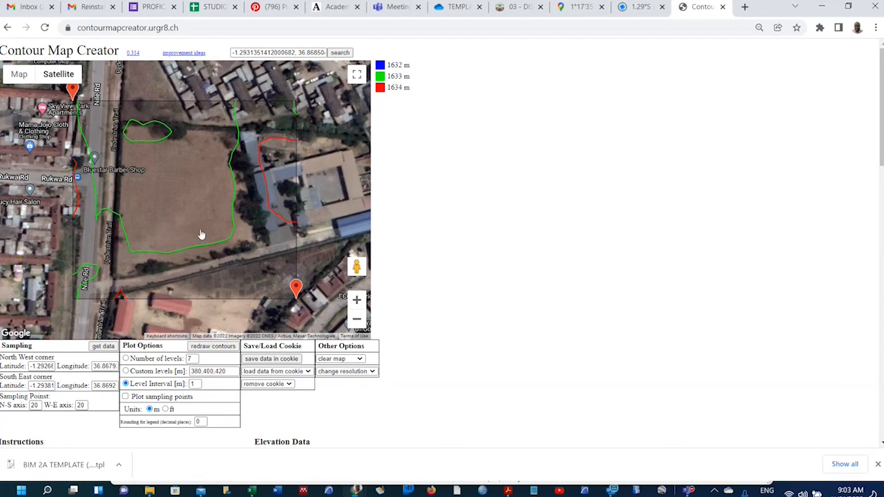
# Change the Level Interval to 5 m and redraw the contours.
pyautogui.click(195, 383)
pyautogui.doubleClick(196, 385)
pyautogui.press('BackSpace')
pyautogui.write('5')
pyautogui.click(214, 347)
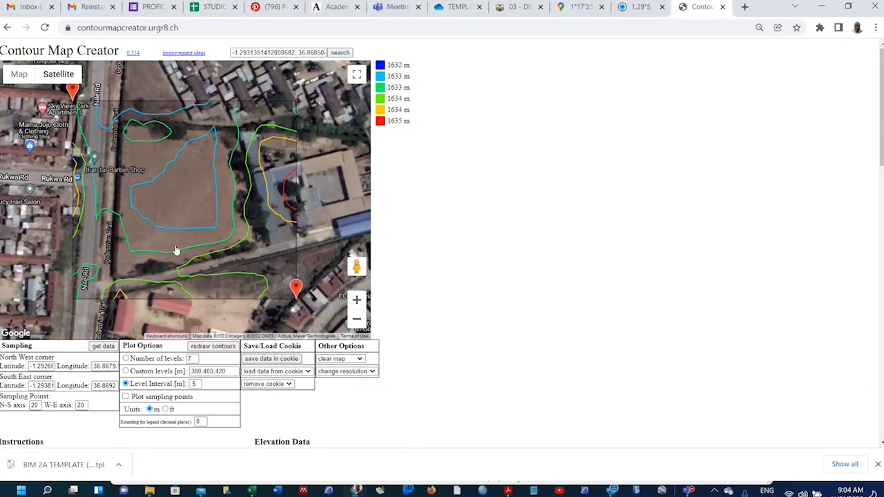
# Replace the 5 m level interval with 2 m and redraw the contours.
pyautogui.click(195, 384)
pyautogui.press('BackSpace')
pyautogui.write('2')
pyautogui.click(215, 346)
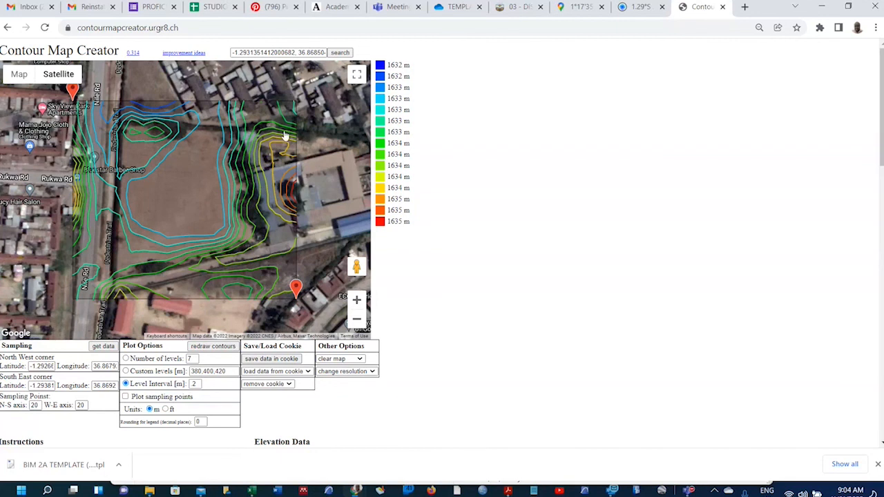
# Change the level interval to 1 m and redraw the contours.
pyautogui.doubleClick(196, 384)
pyautogui.write('1')
pyautogui.click(215, 350)
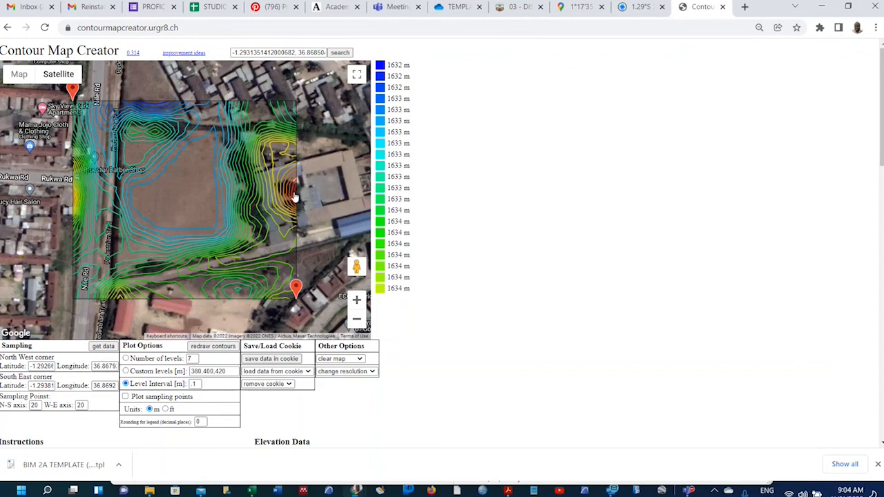
pyautogui.click(357, 74)
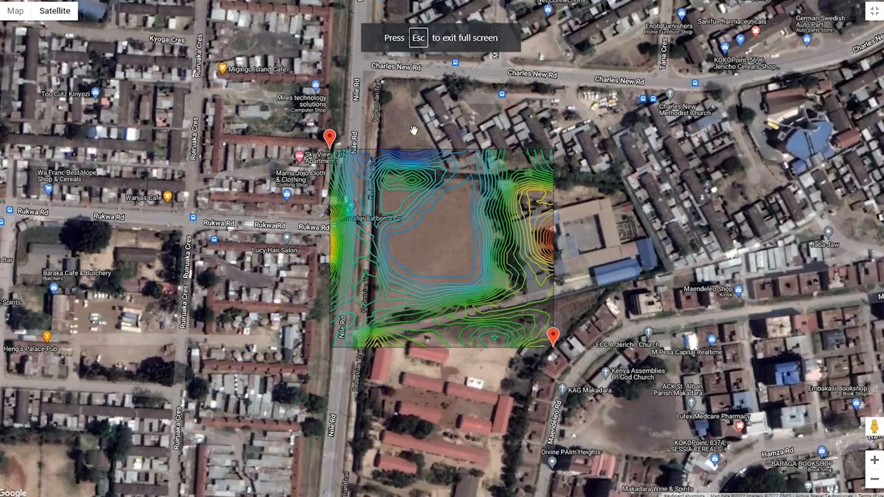
pyautogui.press('Escape')
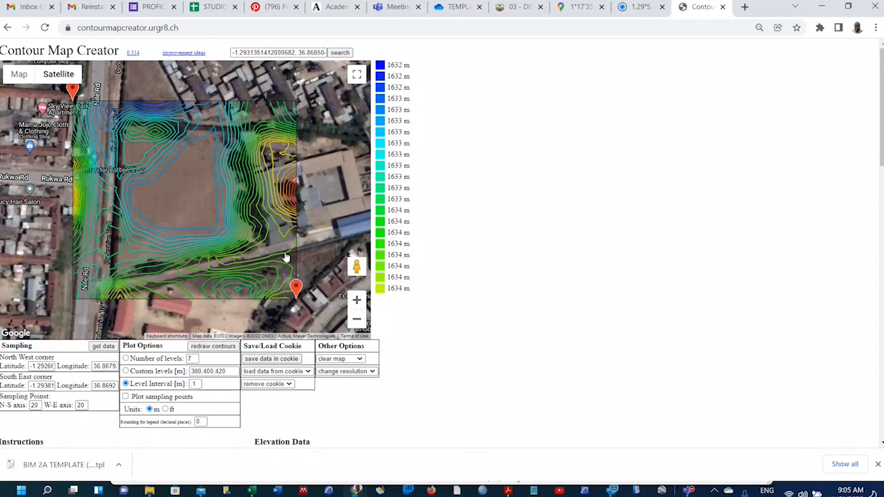
# Save the site data in a cookie named 'studio site'.
pyautogui.click(288, 360)
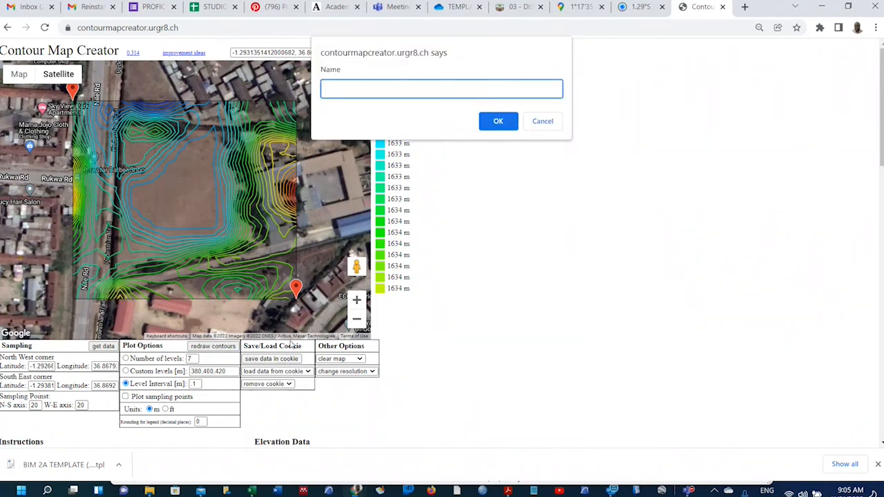
pyautogui.write('studio site')
pyautogui.click(499, 121)
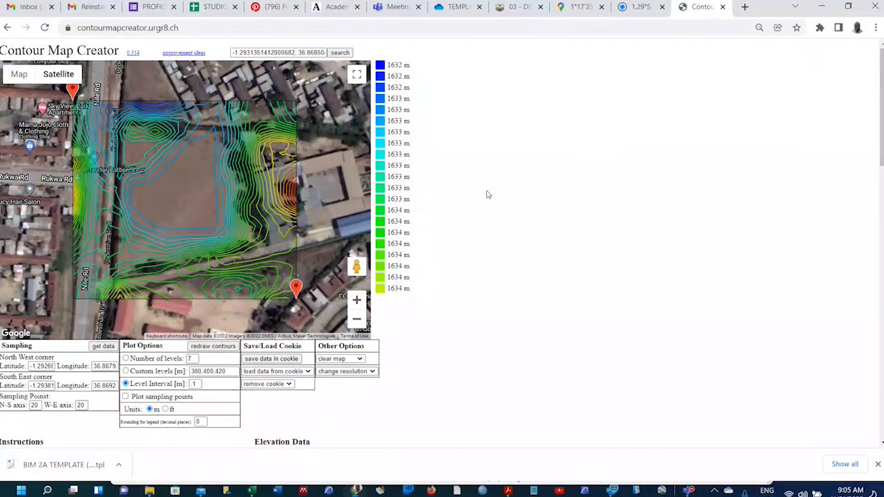
pyautogui.click(372, 371)
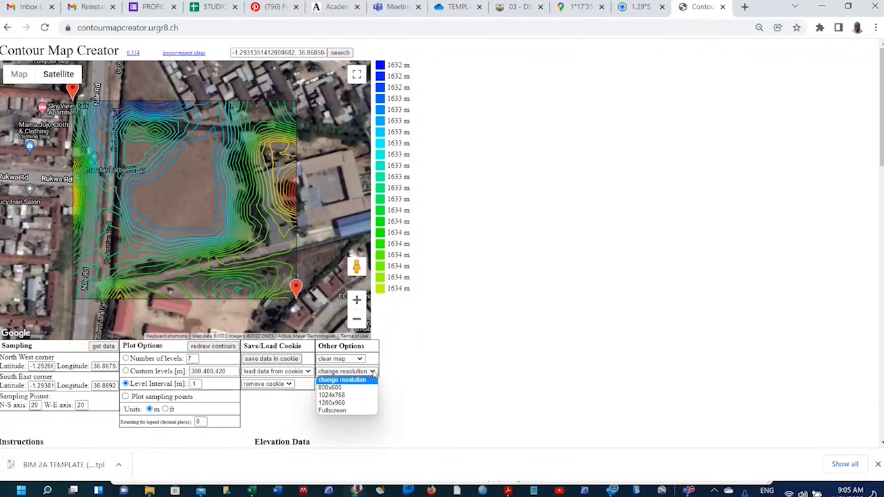
# Try map sizes 1280x960 and 1024x768, then settle on an 800x600 map resolution.
pyautogui.click(331, 403)
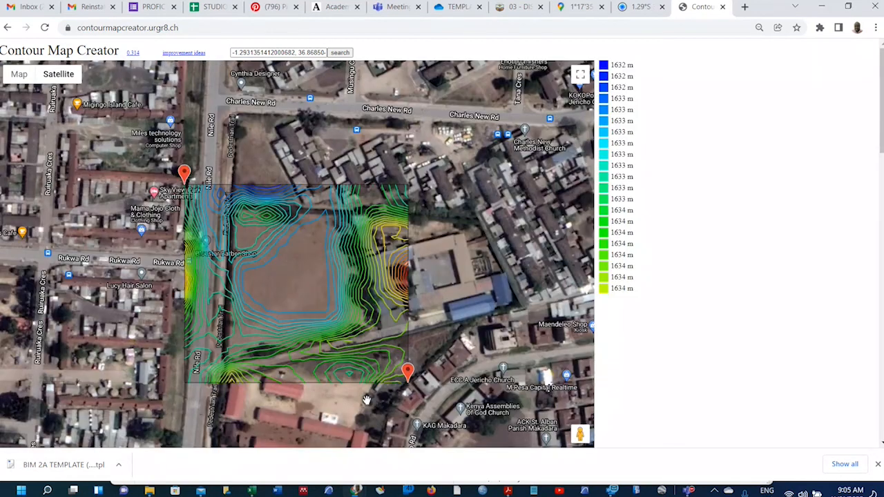
pyautogui.scroll(-4, 590, 276)
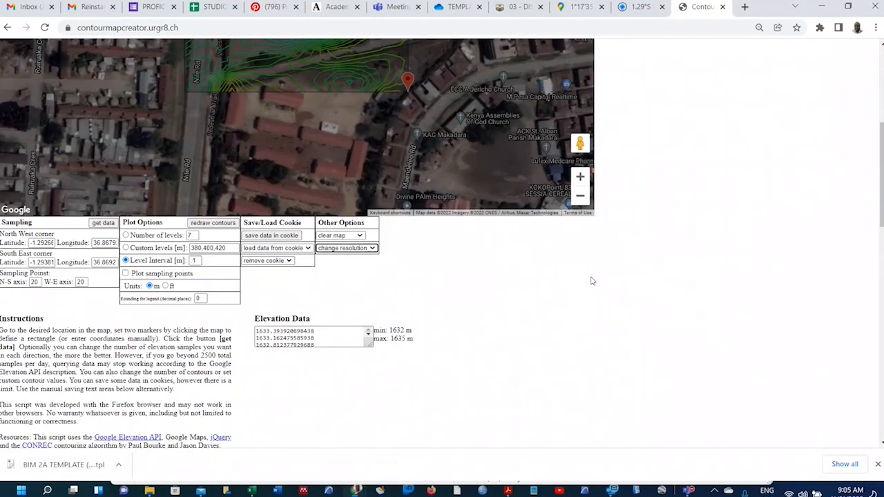
pyautogui.click(356, 248)
pyautogui.click(367, 274)
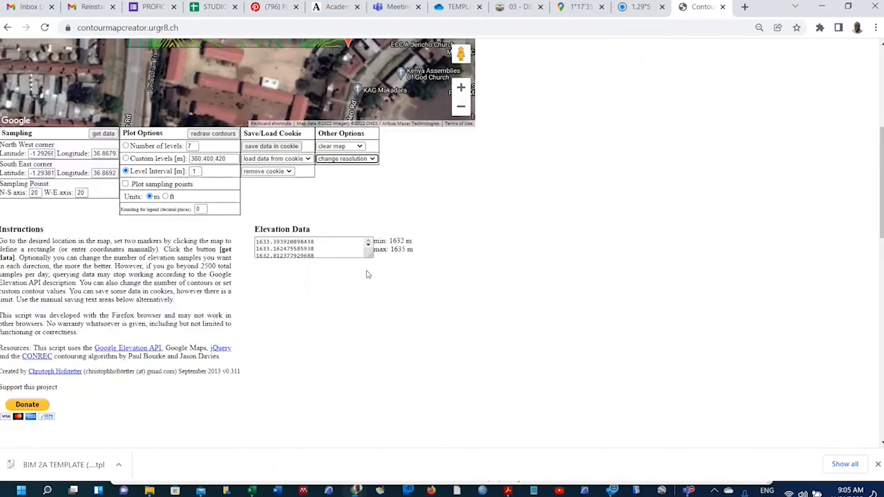
pyautogui.scroll(1, 391, 266)
pyautogui.scroll(4, 392, 266)
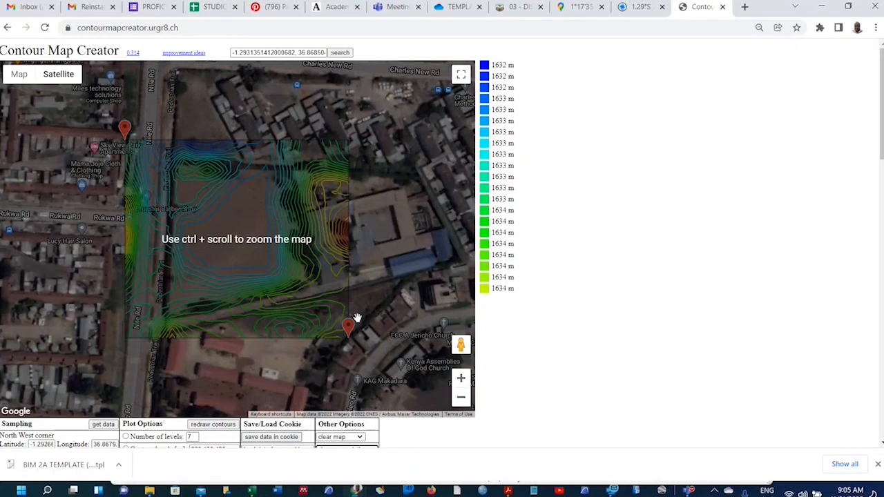
pyautogui.scroll(-1, 359, 316)
pyautogui.scroll(1, 246, 264)
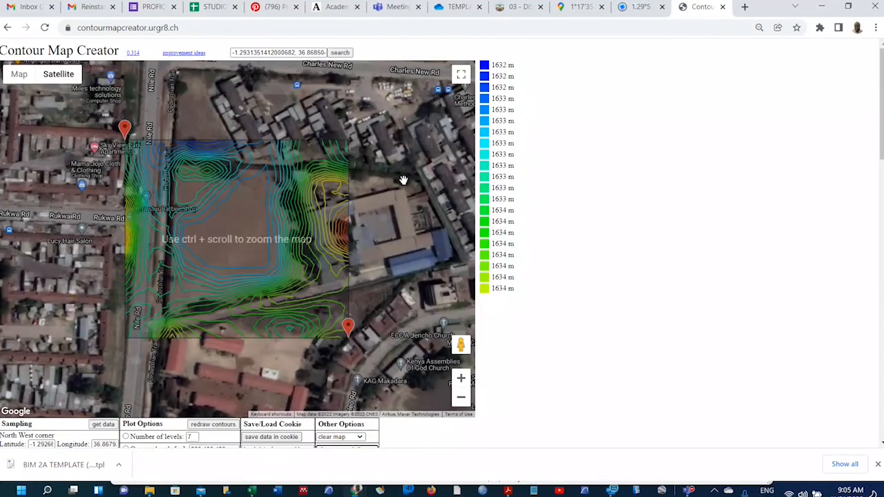
pyautogui.scroll(-1, 403, 182)
pyautogui.scroll(-1, 322, 326)
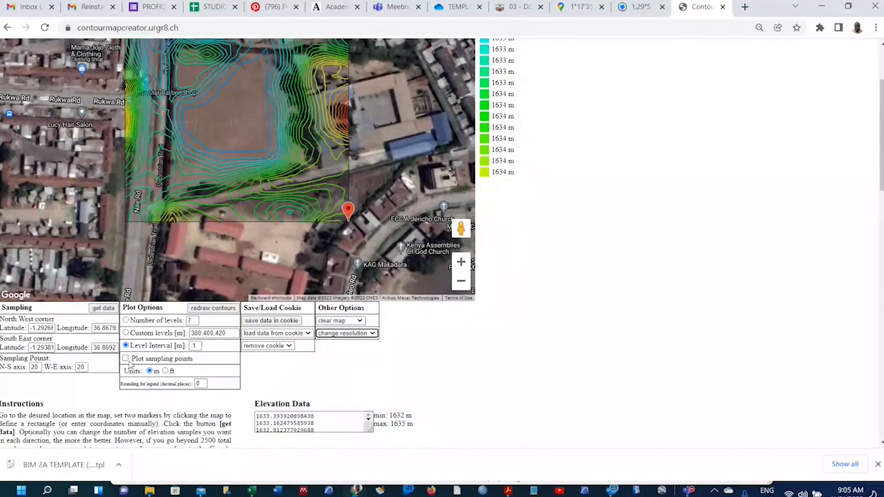
pyautogui.scroll(2, 386, 290)
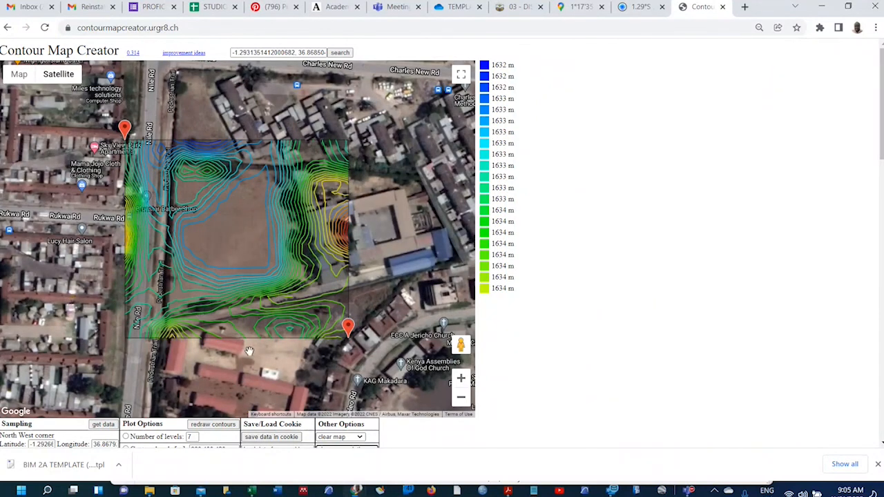
pyautogui.scroll(-3, 249, 351)
pyautogui.click(345, 275)
pyautogui.click(362, 299)
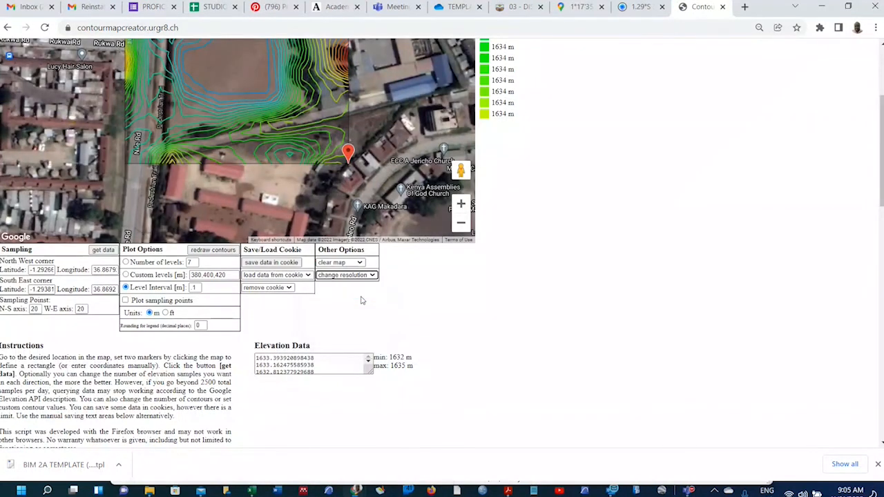
pyautogui.click(371, 277)
pyautogui.click(353, 291)
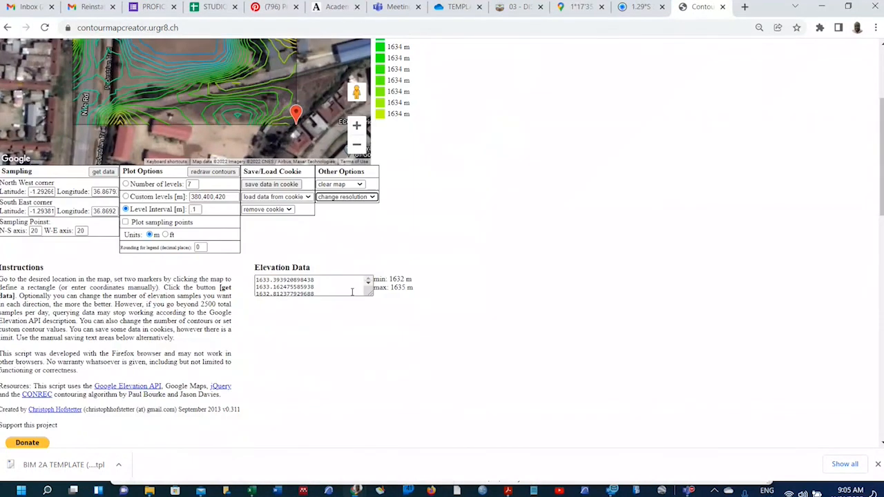
# Zoom the map in two levels to frame the whole contoured site.
pyautogui.scroll(3, 338, 283)
pyautogui.scroll(2, 325, 280)
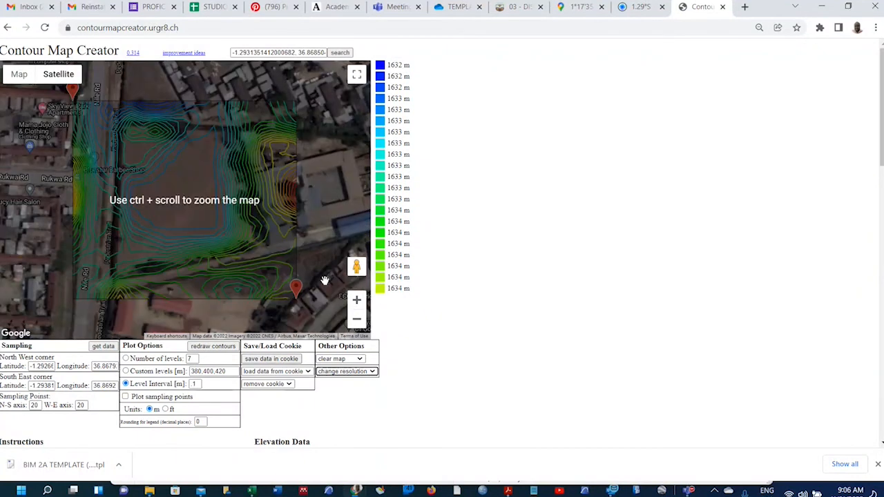
pyautogui.keyDown('ctrl'); pyautogui.scroll(3, 221, 256); pyautogui.keyUp('ctrl')
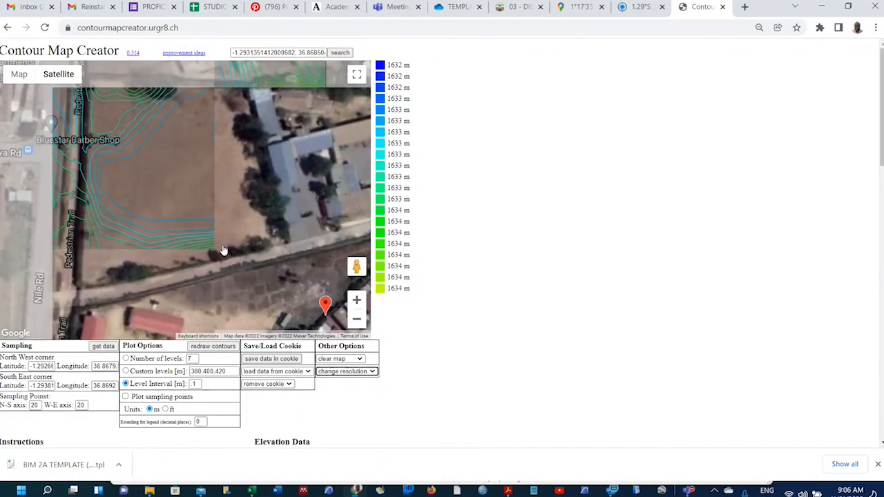
pyautogui.keyDown('ctrl'); pyautogui.scroll(-2, 223, 250); pyautogui.keyUp('ctrl')
pyautogui.scroll(1, 229, 244)
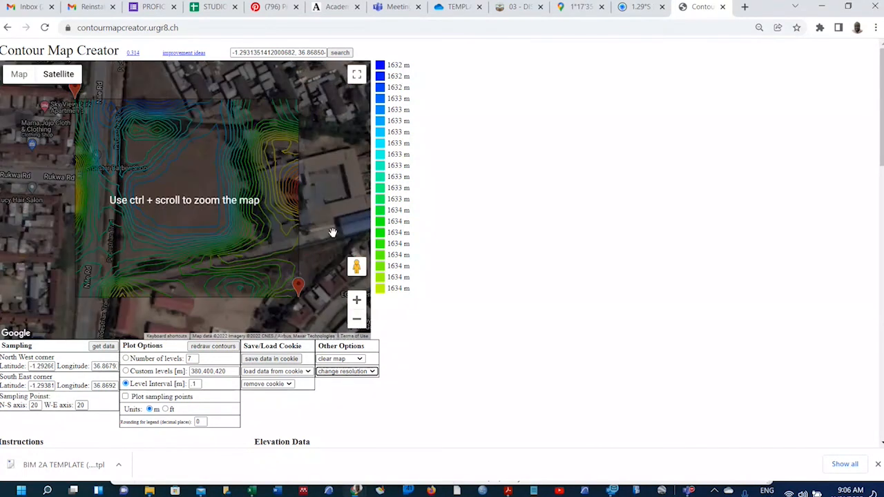
pyautogui.click(357, 299)
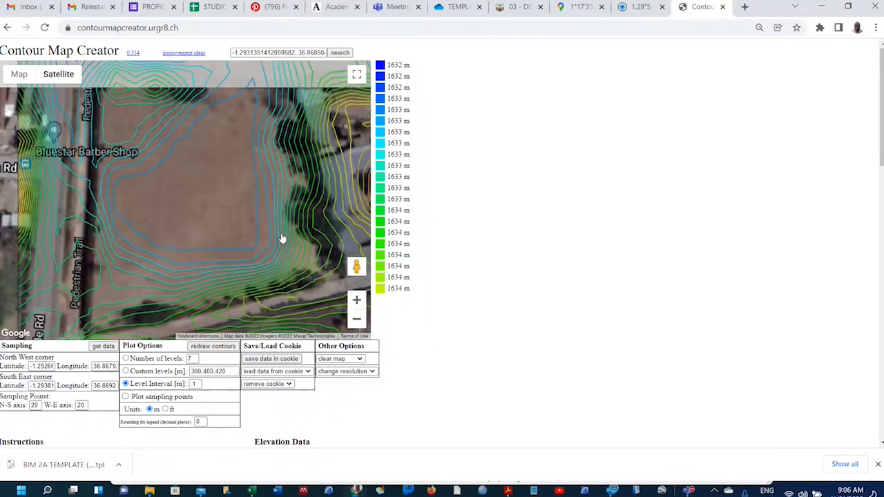
pyautogui.keyDown('ctrl'); pyautogui.scroll(-2, 282, 238); pyautogui.keyUp('ctrl')
pyautogui.click(357, 300)
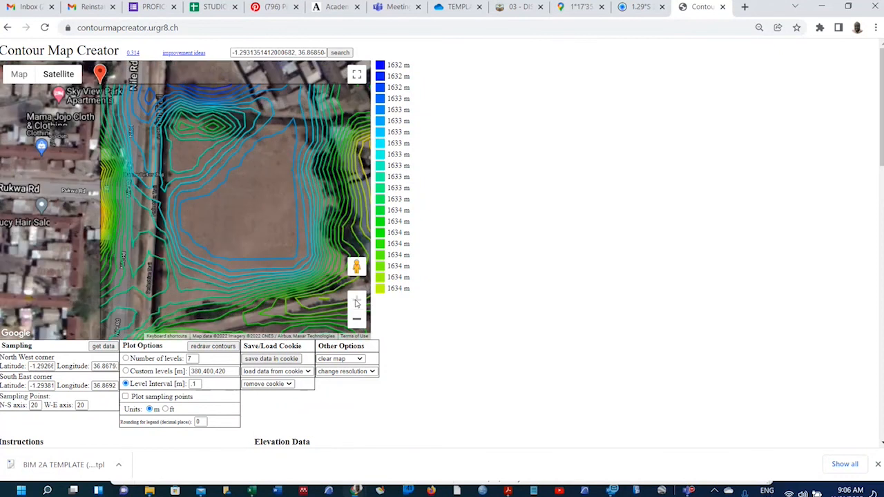
pyautogui.keyDown('ctrl'); pyautogui.scroll(1, 227, 227); pyautogui.keyUp('ctrl')
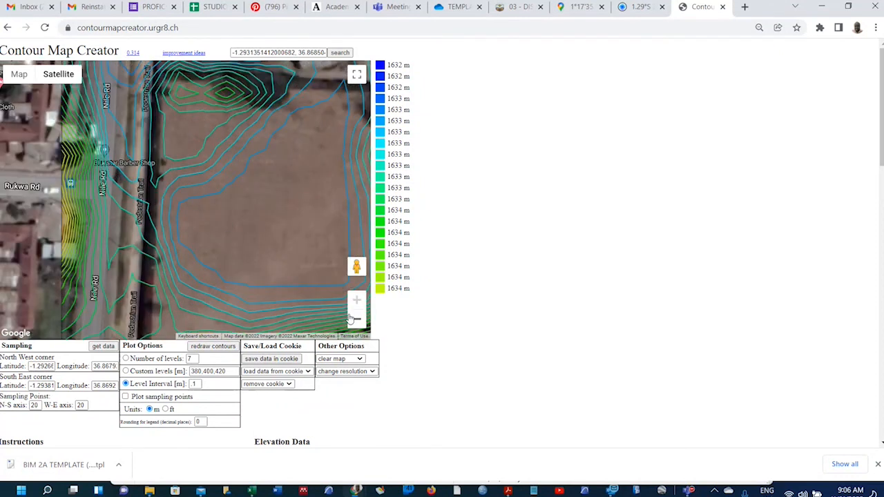
pyautogui.keyDown('ctrl'); pyautogui.scroll(-2, 228, 233); pyautogui.keyUp('ctrl')
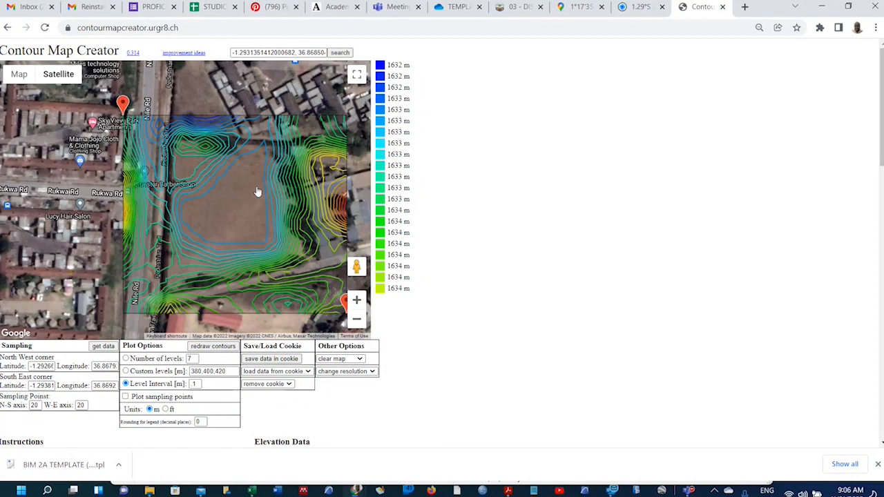
# Pan the satellite map so the contour overlay and both corner markers are in view.
pyautogui.moveTo(251, 199); pyautogui.dragTo(199, 192)
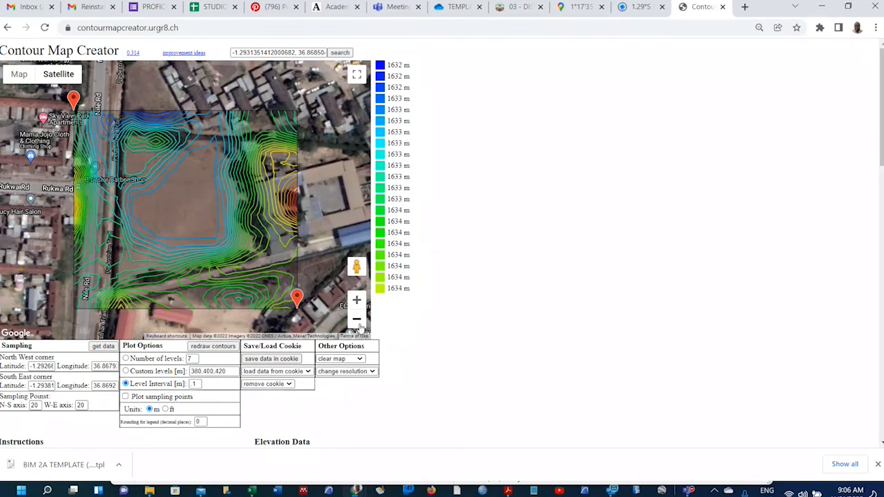
# Launch Snipping Tool via 'sni' and snip the contour map page with its legend and panels.
pyautogui.press('super')
pyautogui.write('sni')
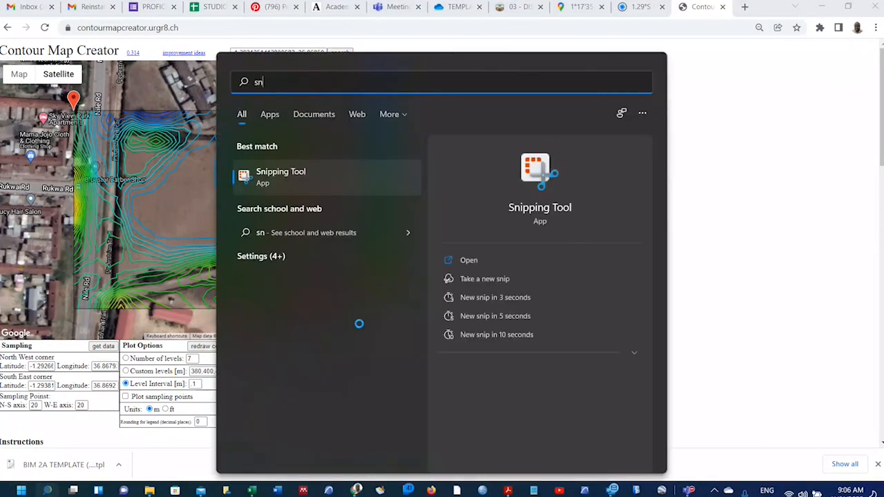
pyautogui.click(469, 260)
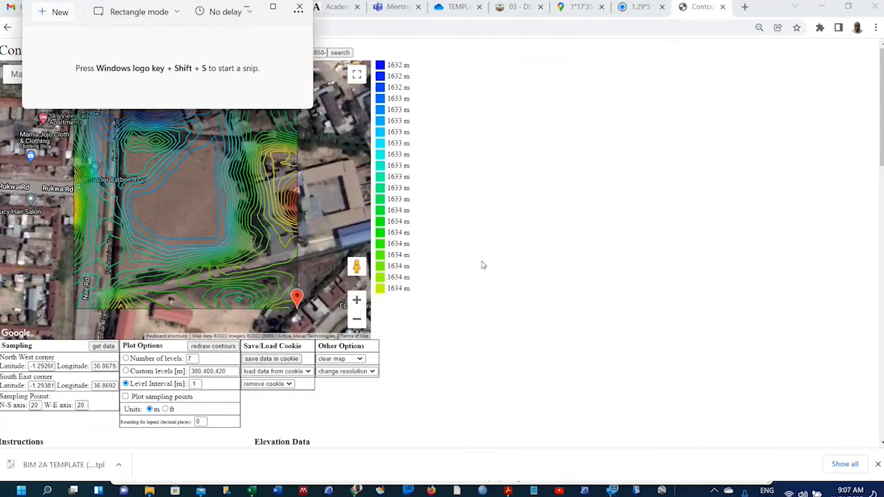
pyautogui.click(55, 12)
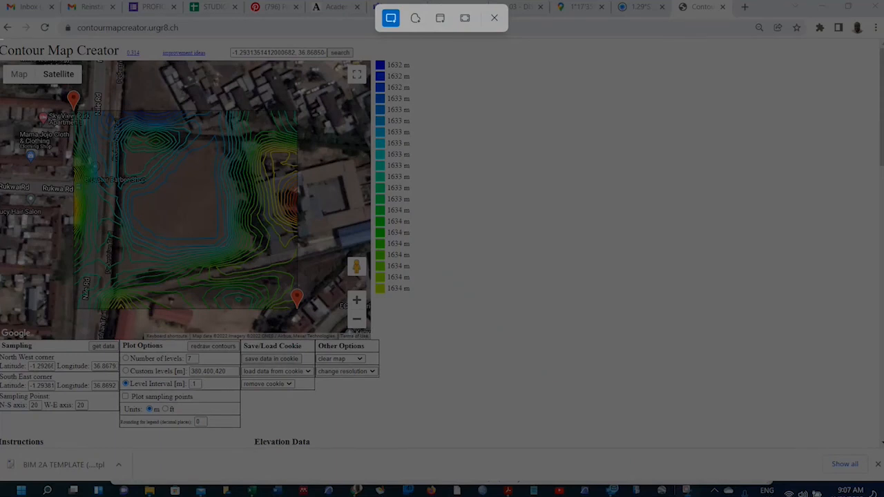
pyautogui.moveTo(2, 39); pyautogui.dragTo(436, 429)
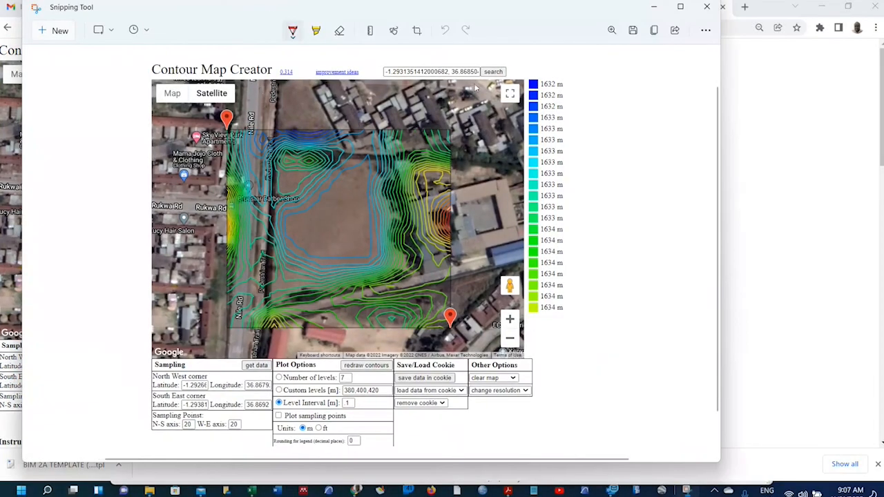
# Save the snip as a PNG named with the author's name and 'SITE CONTOURS' in 03. DEMONSTRATION.
pyautogui.click(633, 30)
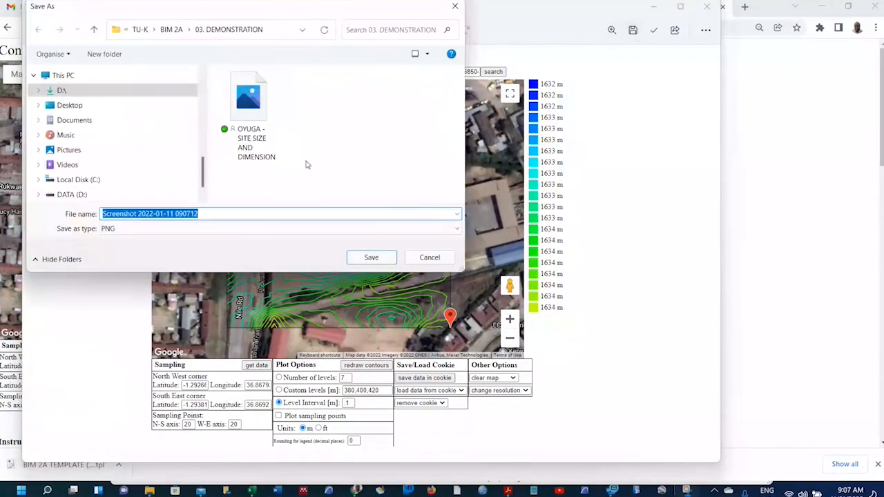
pyautogui.write('O')
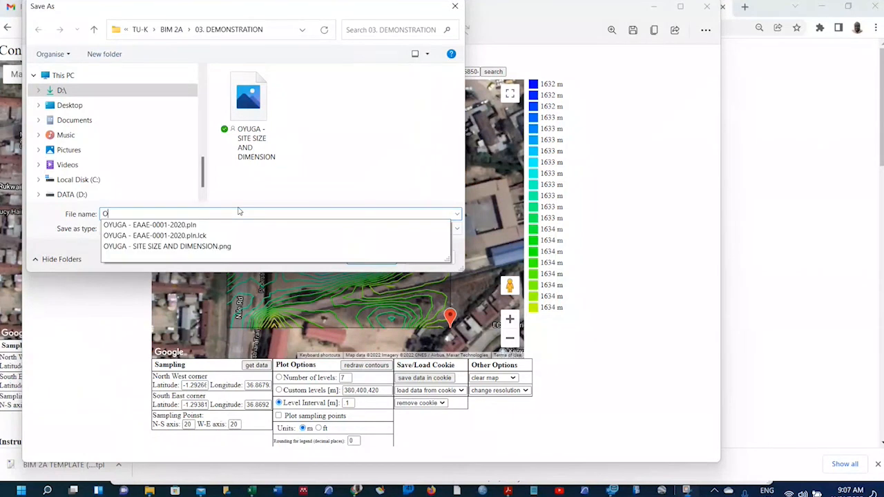
pyautogui.write('YUGA - E')
pyautogui.press('BackSpace')
pyautogui.write('SITE ')
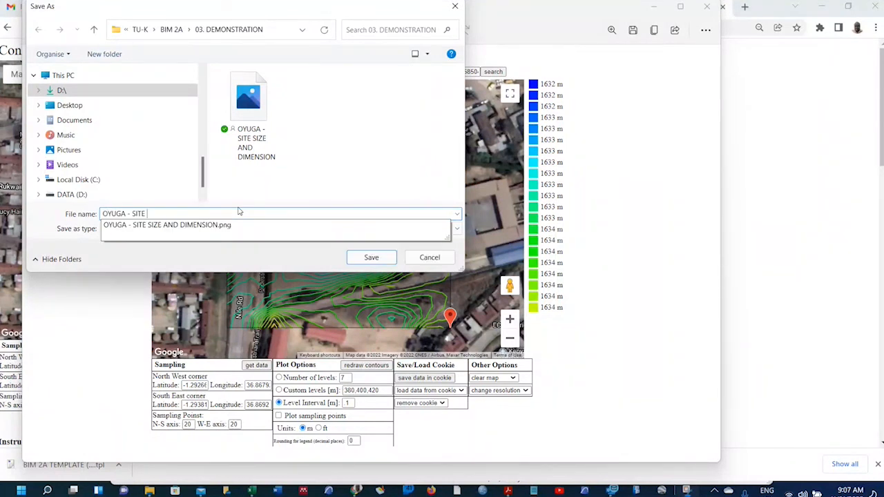
pyautogui.write('CONTOURS')
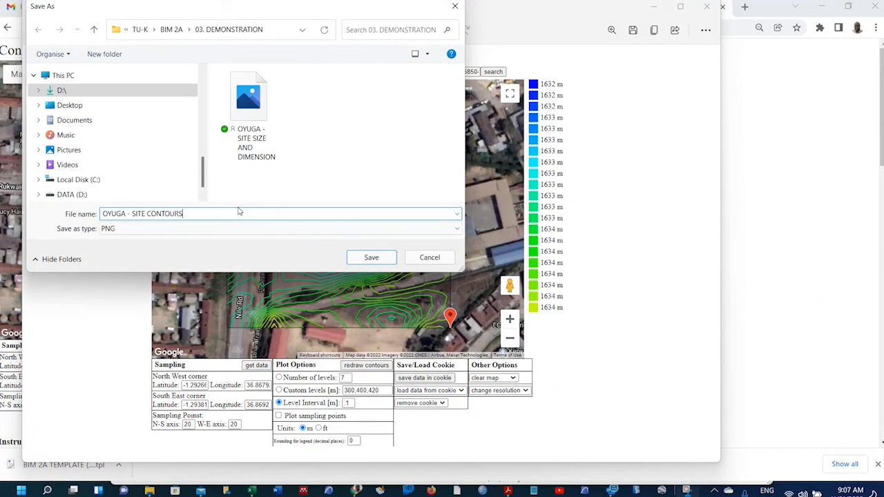
pyautogui.click(371, 257)
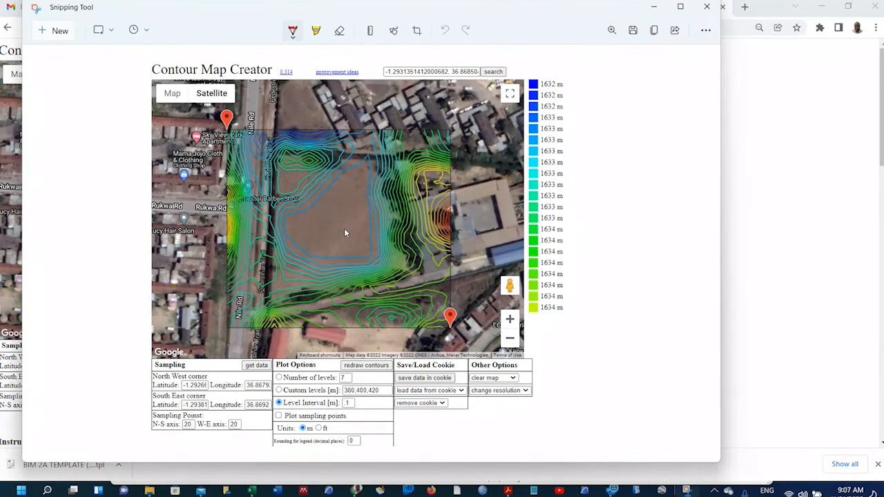